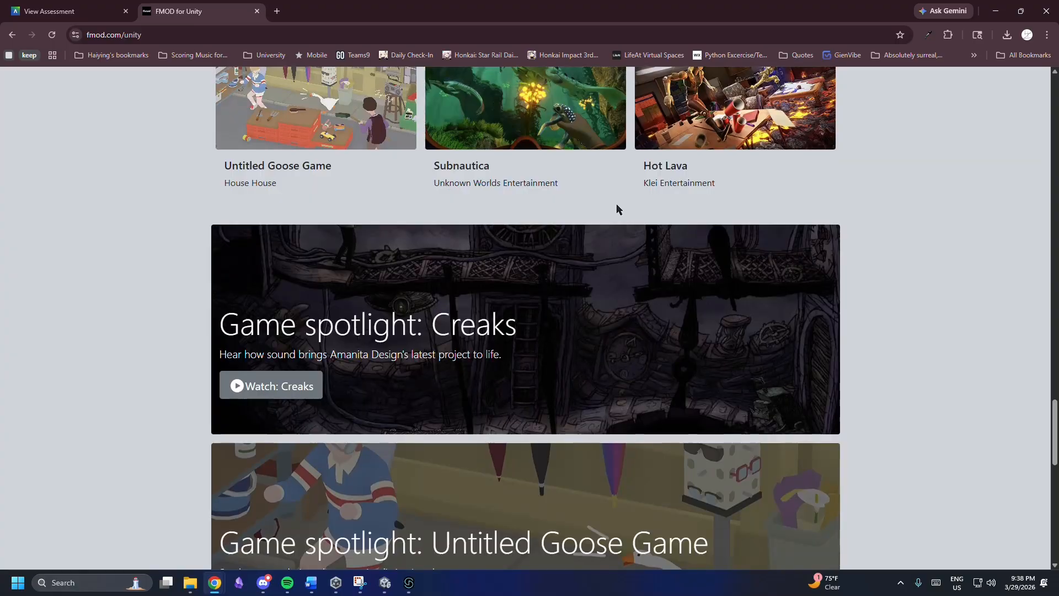
# Look through the FMOD for Unity page, from the game spotlights up to the real-time editing overview
pyautogui.scroll(-6, 617, 209)
pyautogui.scroll(13, 620, 235)
pyautogui.scroll(4, 552, 282)
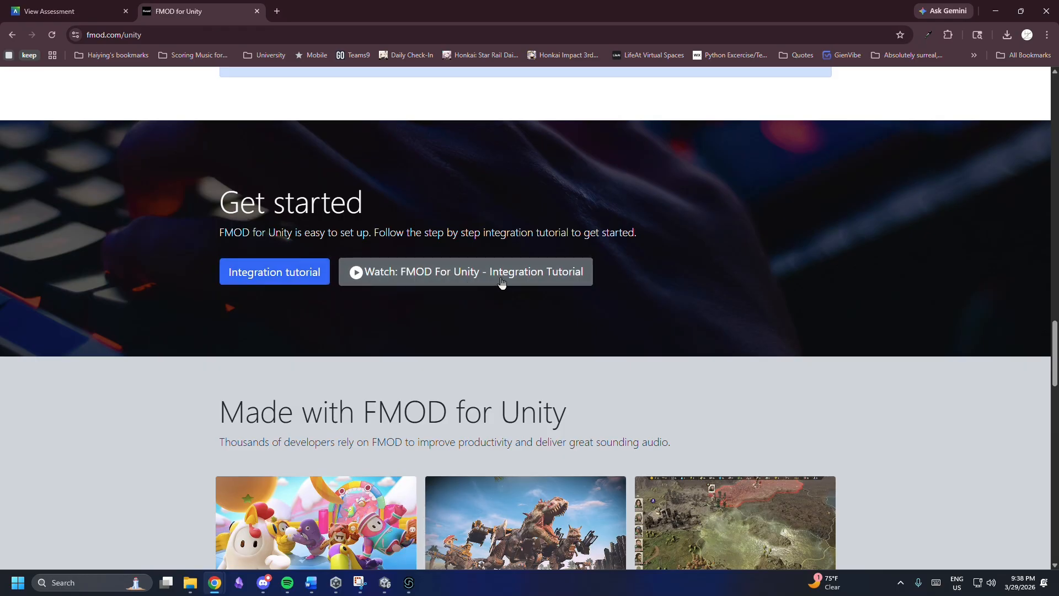
pyautogui.scroll(16, 516, 280)
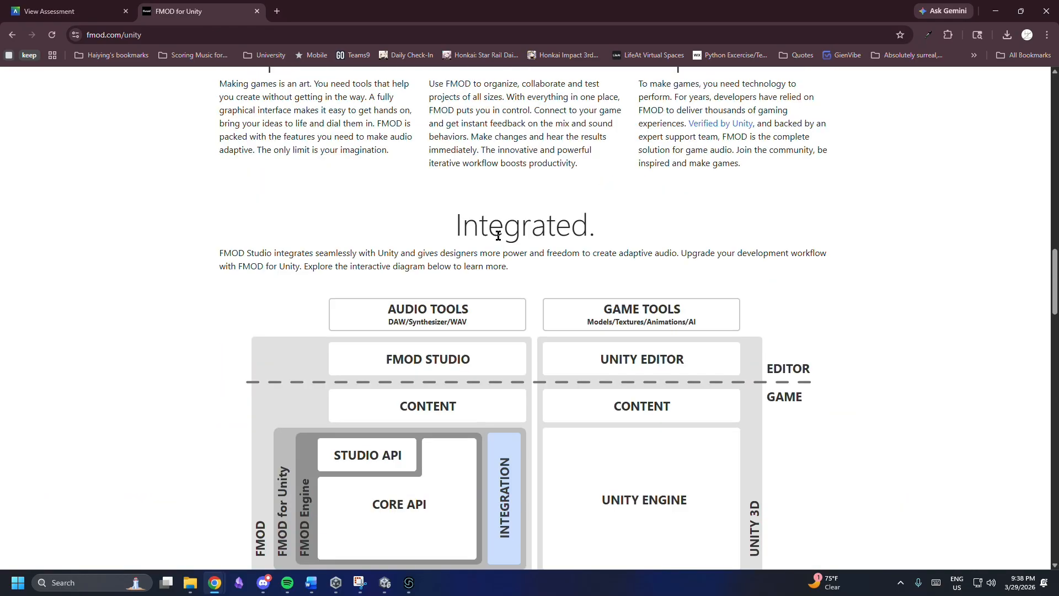
pyautogui.scroll(15, 494, 232)
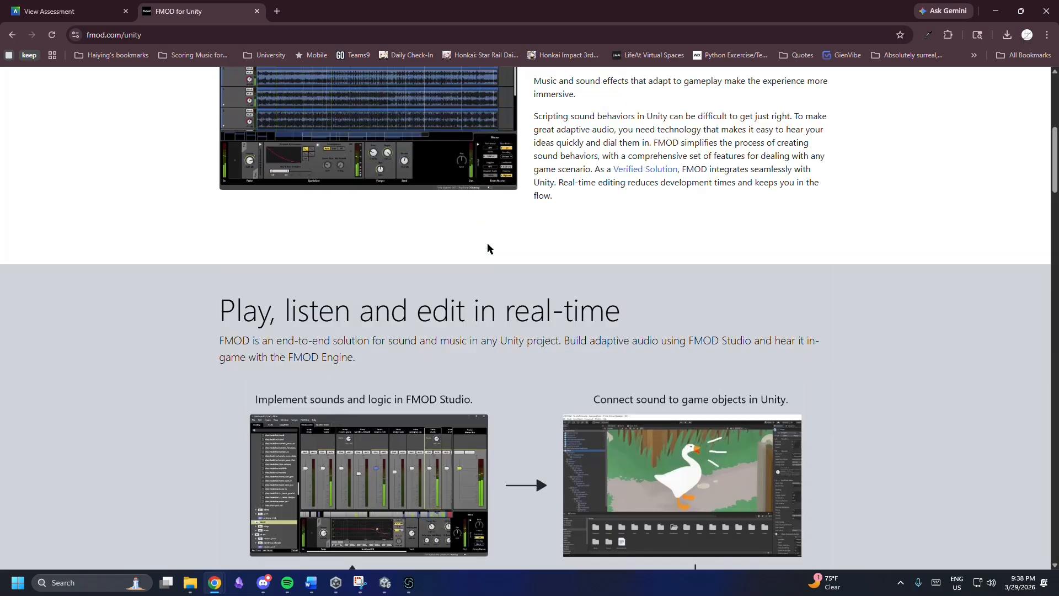
pyautogui.scroll(2, 484, 238)
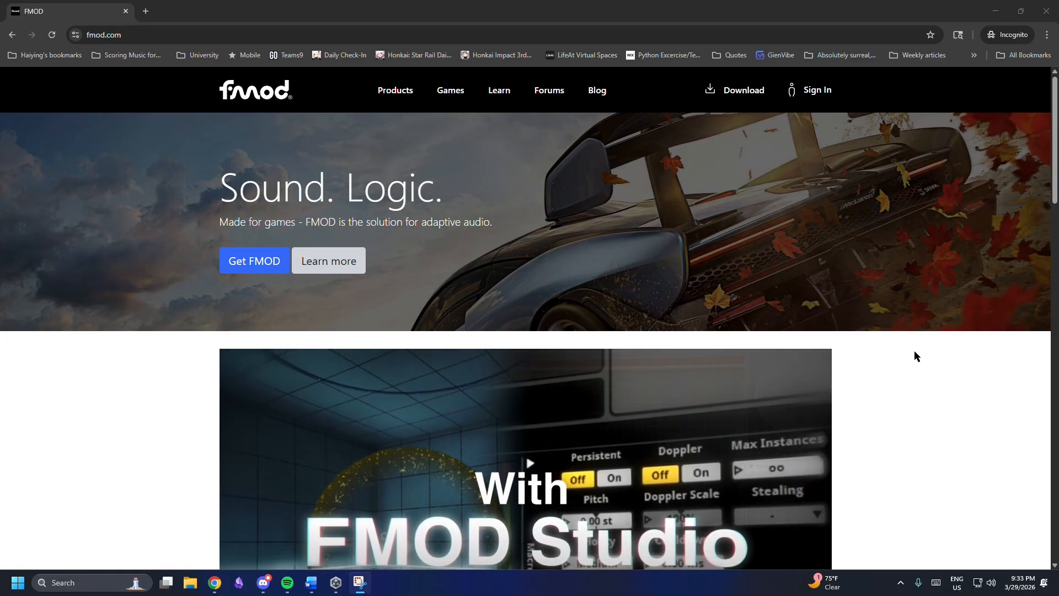
# Look over the FMOD home page from its banner to the community section and check its web address
pyautogui.scroll(-8, 909, 340)
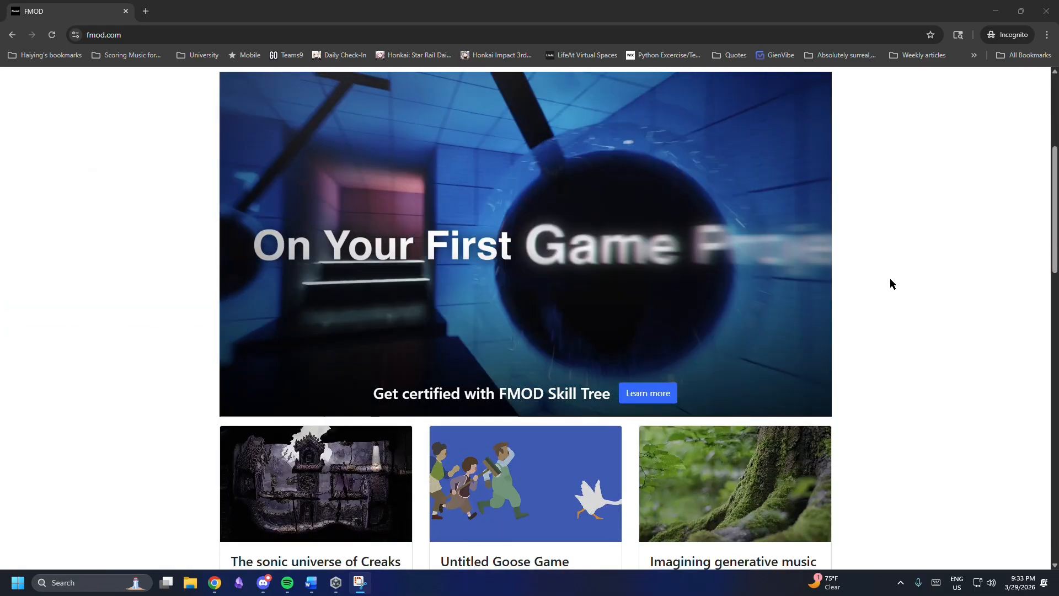
pyautogui.scroll(-8, 892, 276)
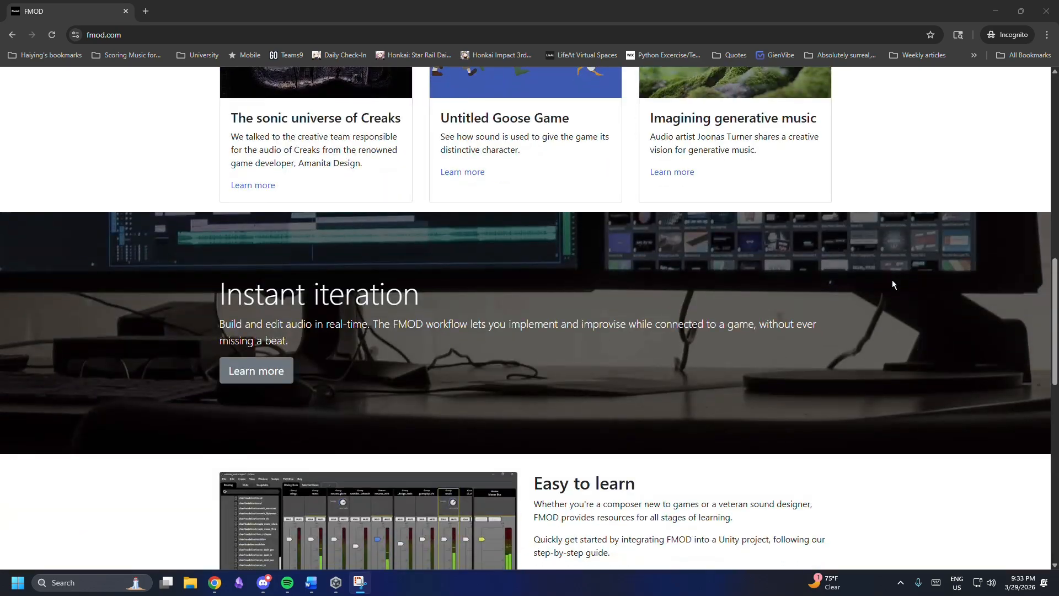
pyautogui.scroll(-8, 892, 285)
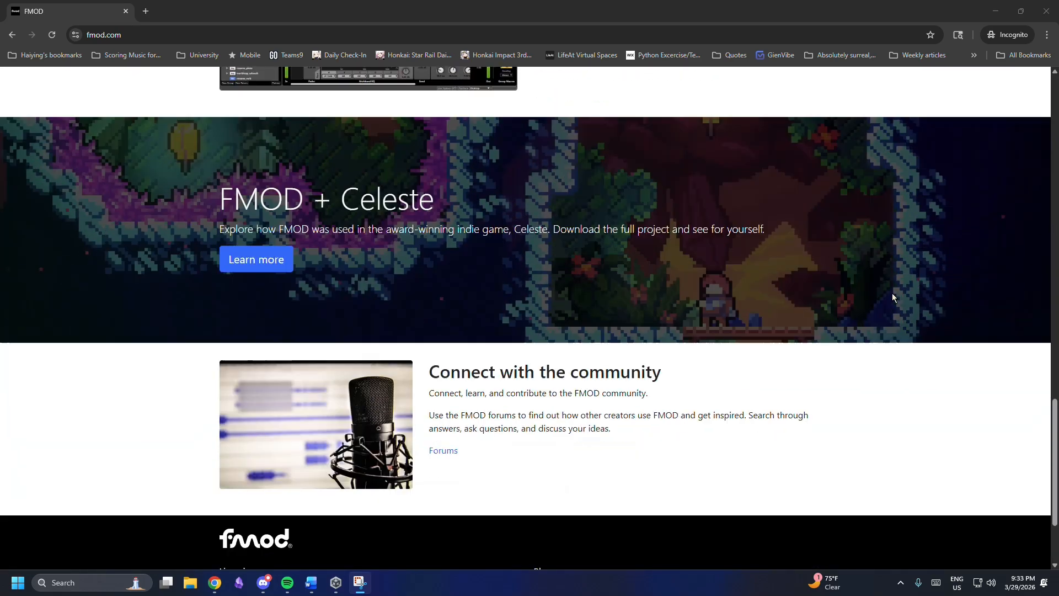
pyautogui.scroll(10, 883, 318)
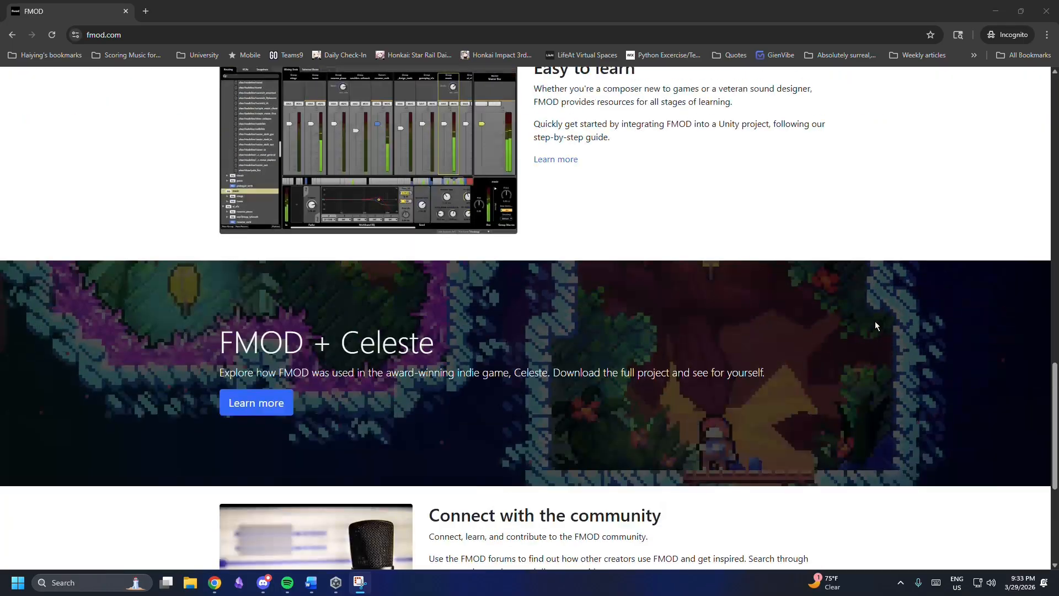
pyautogui.scroll(10, 866, 317)
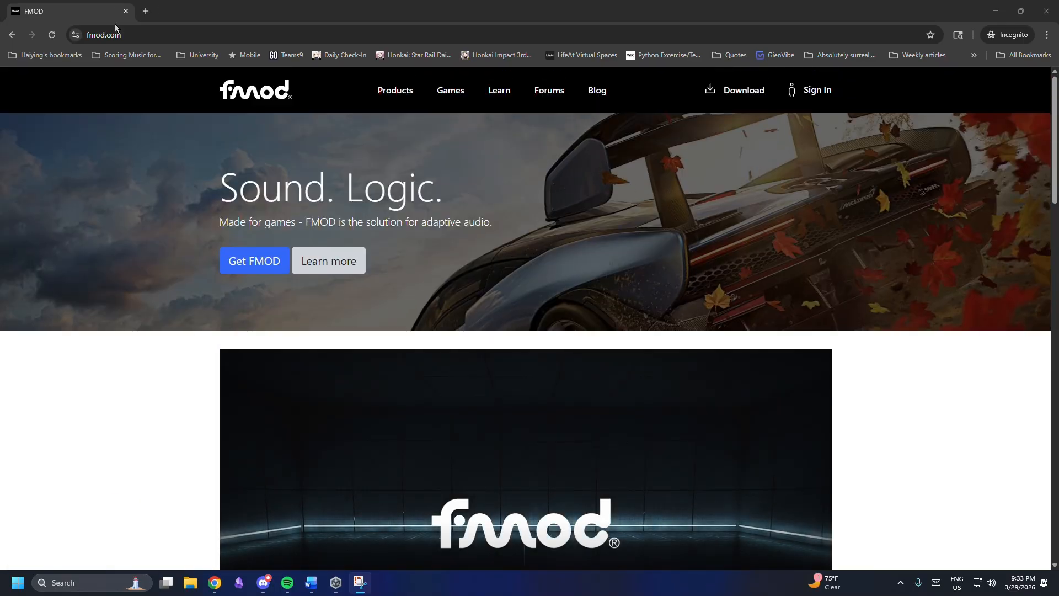
pyautogui.click(128, 35)
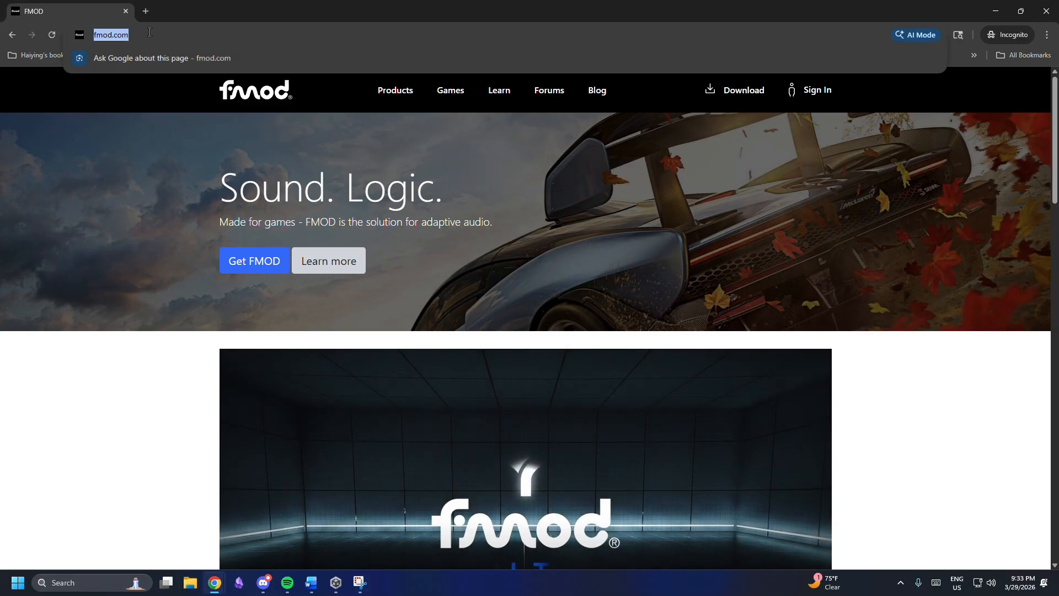
pyautogui.press('End')
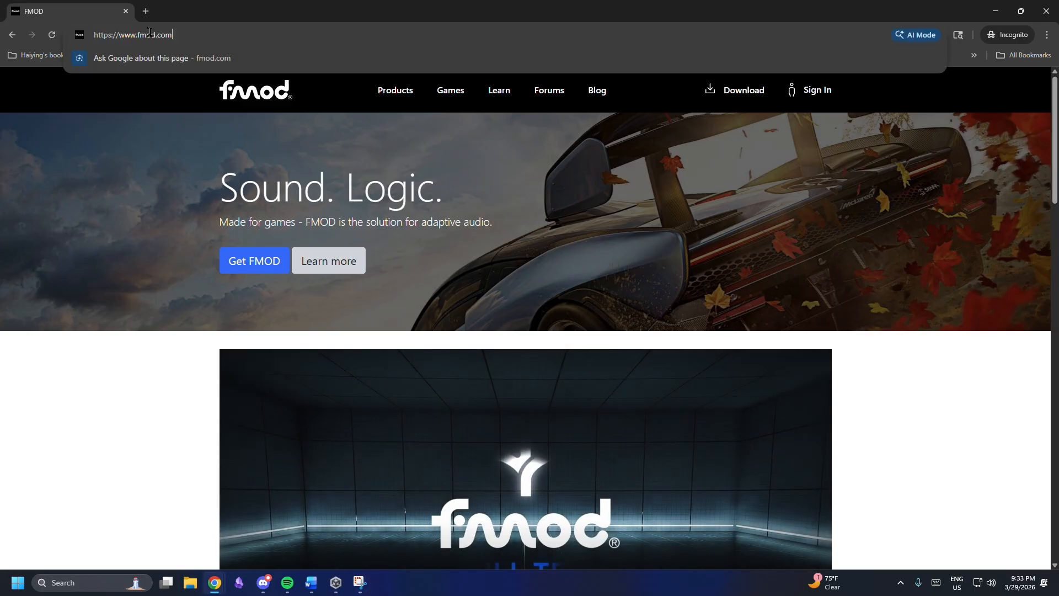
pyautogui.click(135, 142)
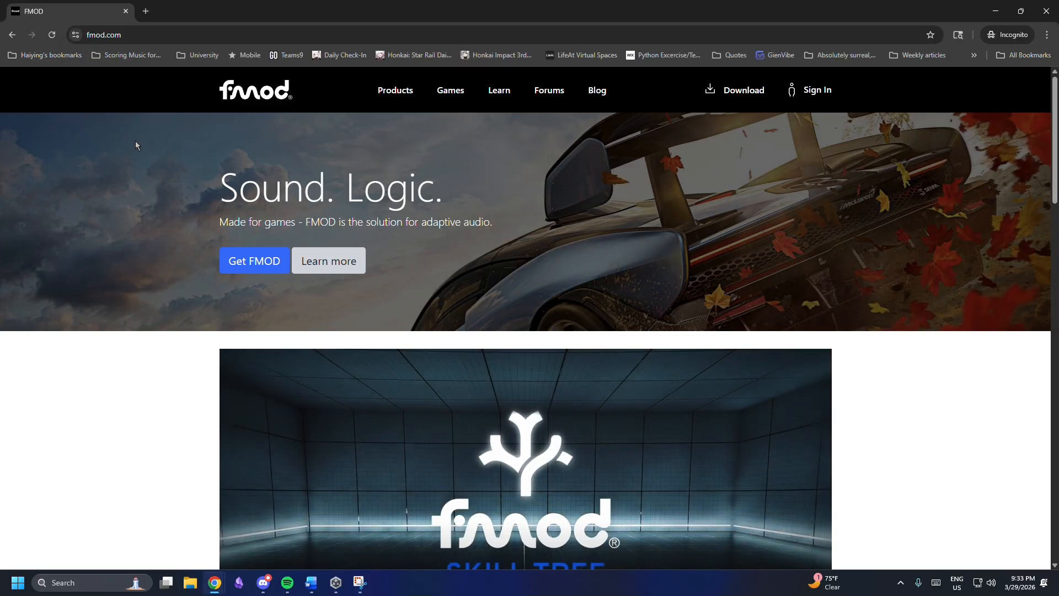
# Open the FMOD downloads page and sign in with the account e-mail and password
pyautogui.click(250, 266)
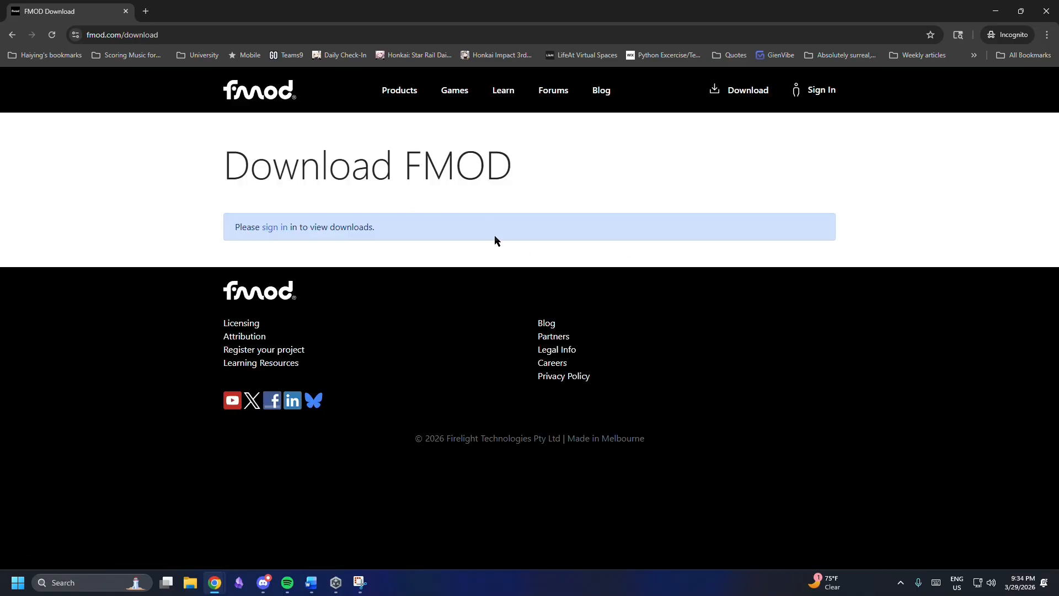
pyautogui.click(286, 228)
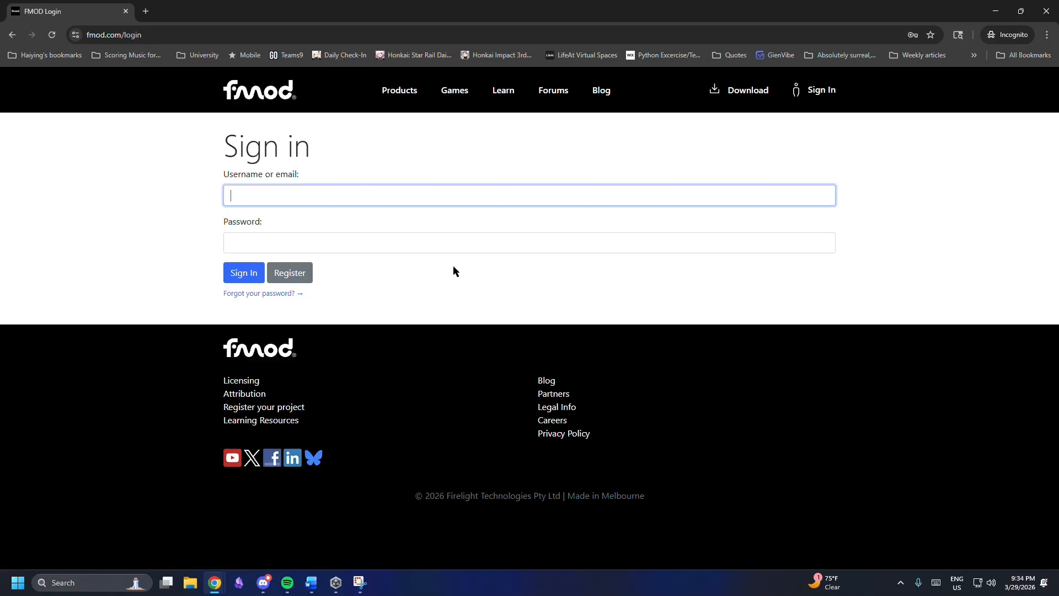
pyautogui.click(415, 246)
pyautogui.click(354, 270)
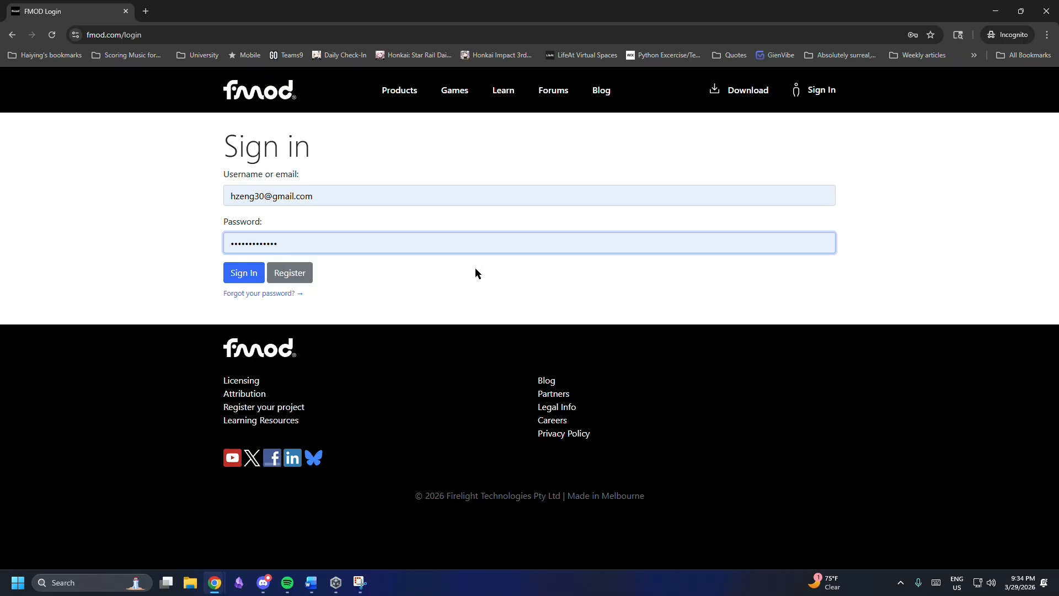
pyautogui.click(242, 269)
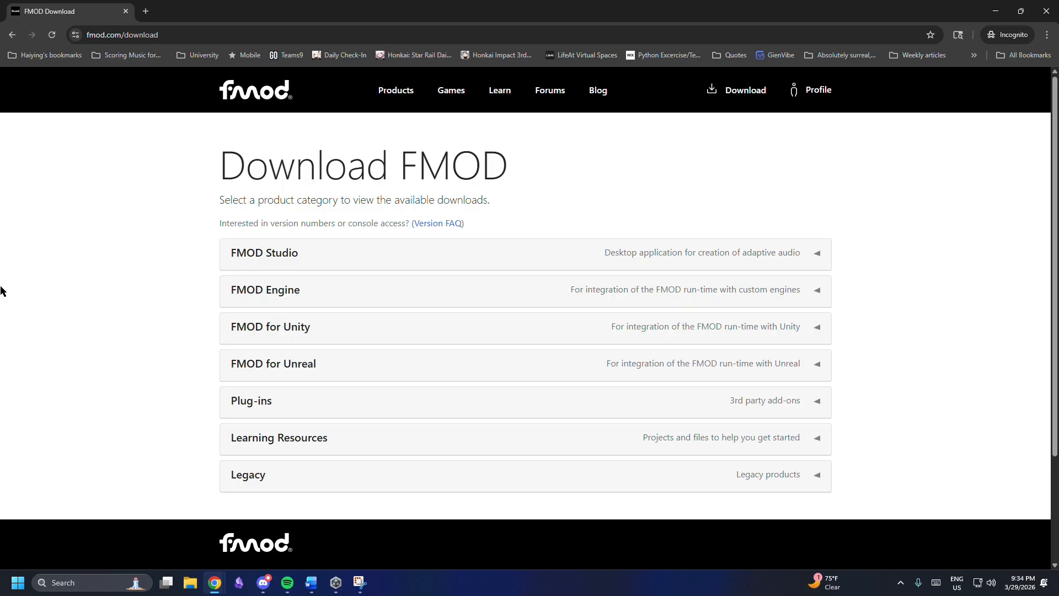
# Download the Windows (64-bit) installer of FMOD Studio 2.02.33 into the Tutorial folder in Downloads
pyautogui.click(331, 254)
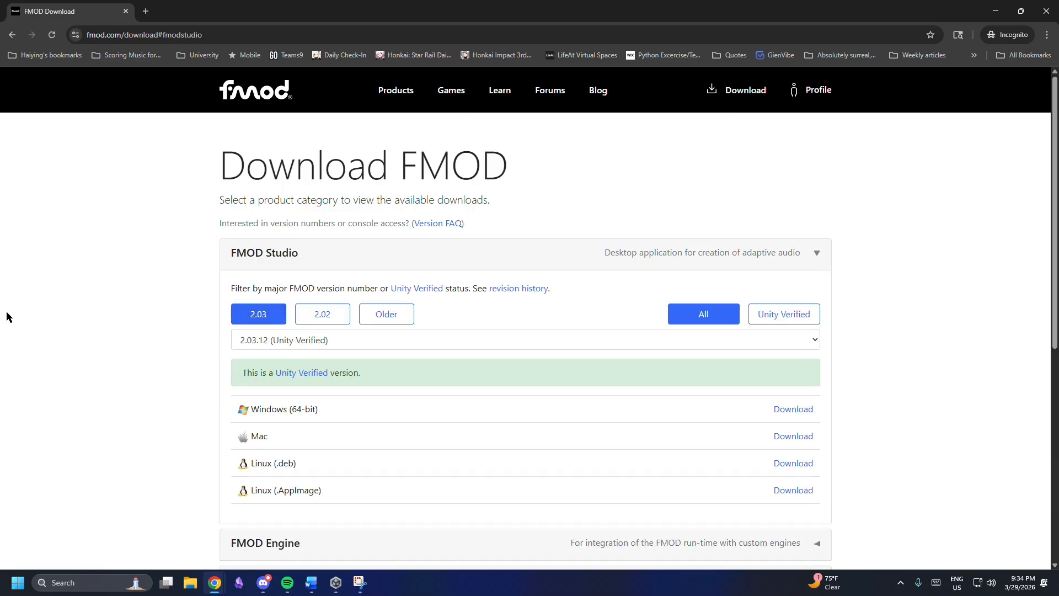
pyautogui.click(326, 315)
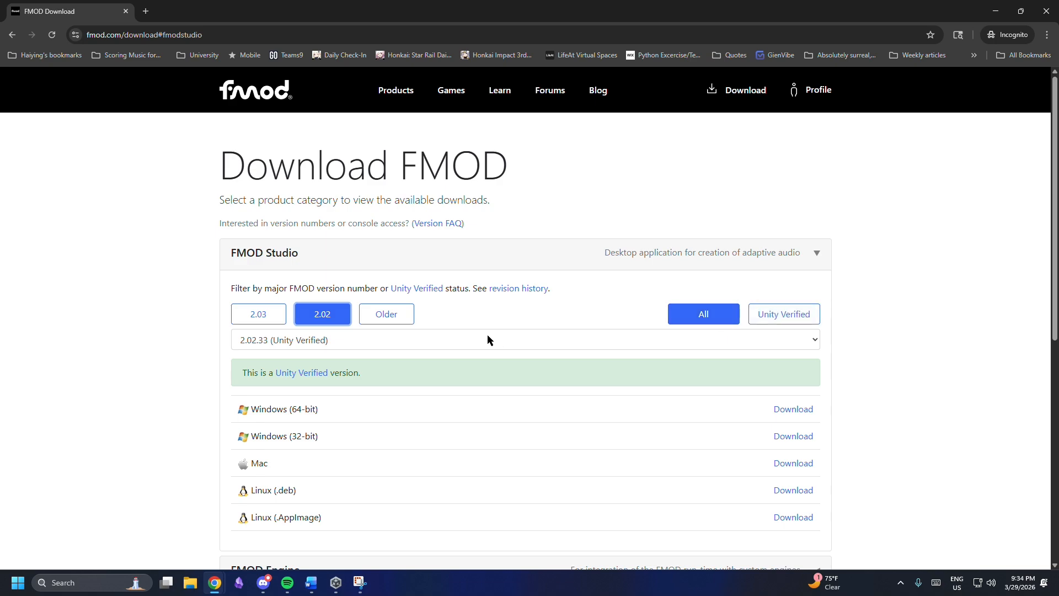
pyautogui.scroll(-3, 524, 320)
pyautogui.click(797, 246)
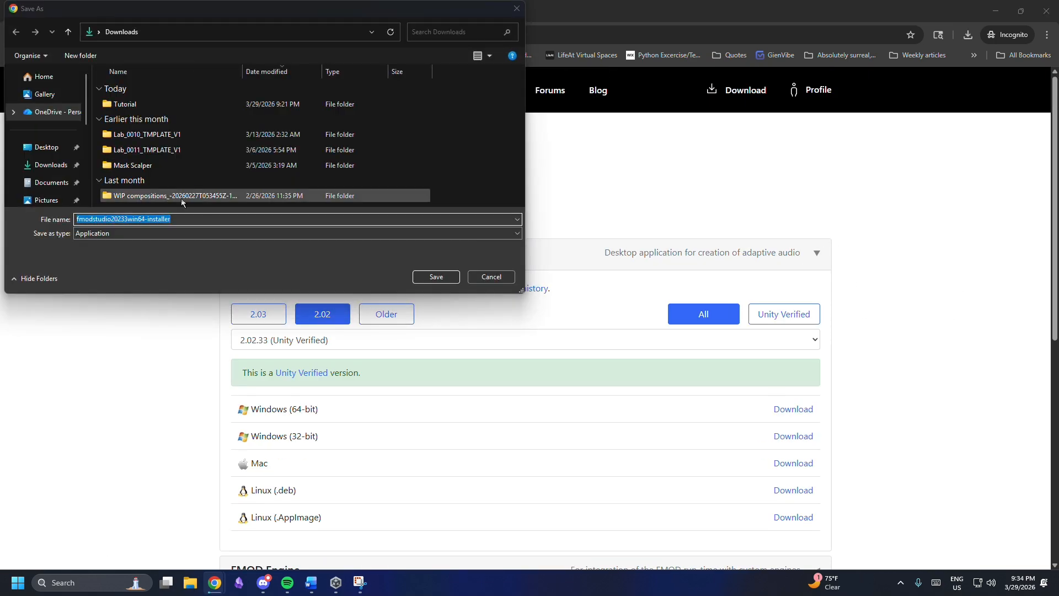
pyautogui.click(51, 165)
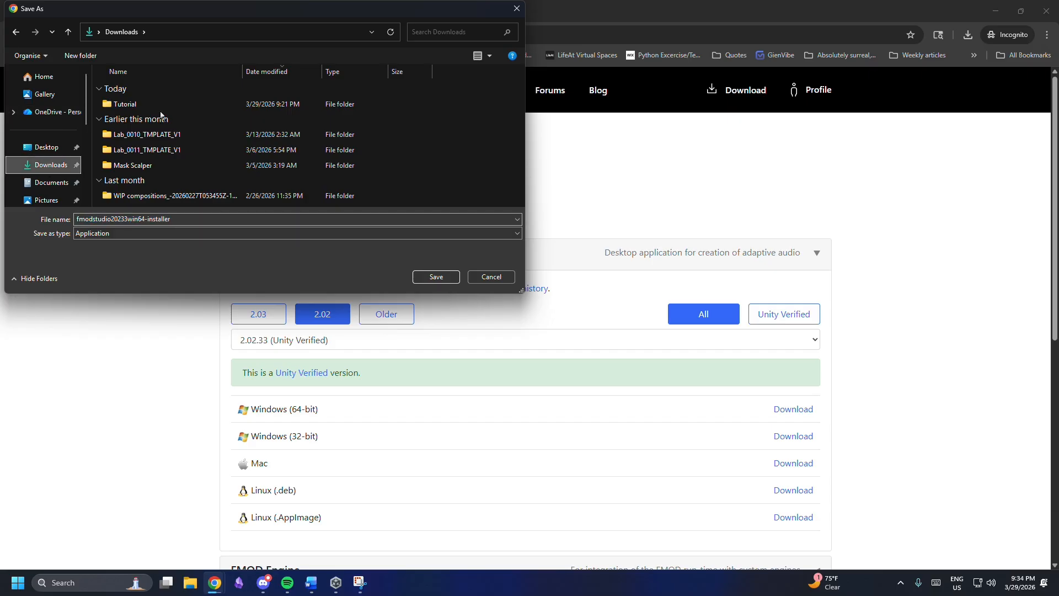
pyautogui.doubleClick(125, 103)
pyautogui.click(436, 277)
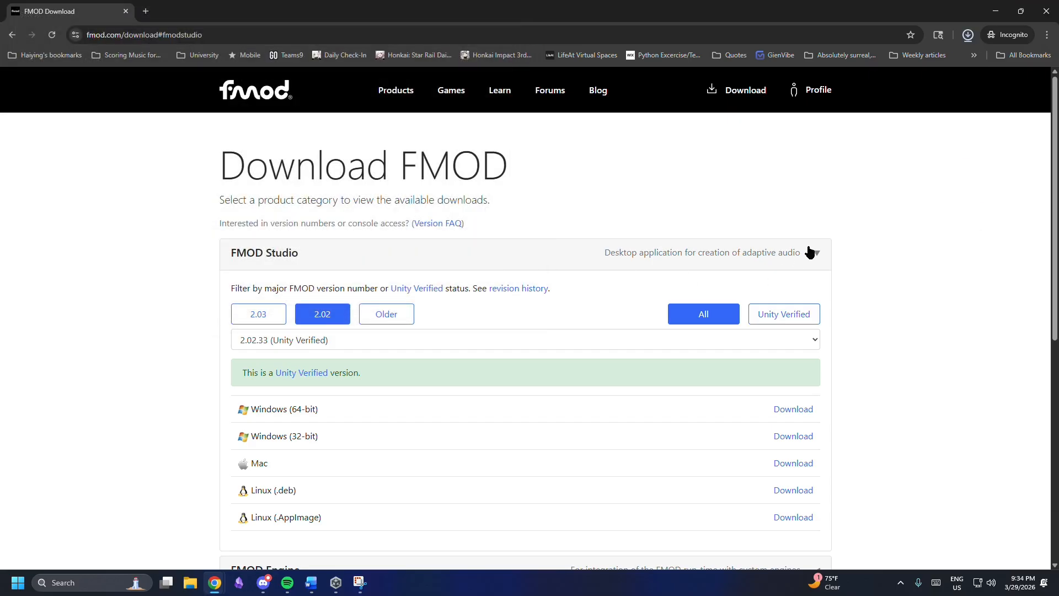
# Download the FMOD for Unity 2.02.33 package for Windows/Mac/Linux/Mobile/HTML5 into the Tutorial folder in Downloads
pyautogui.click(809, 252)
pyautogui.scroll(-2, 669, 253)
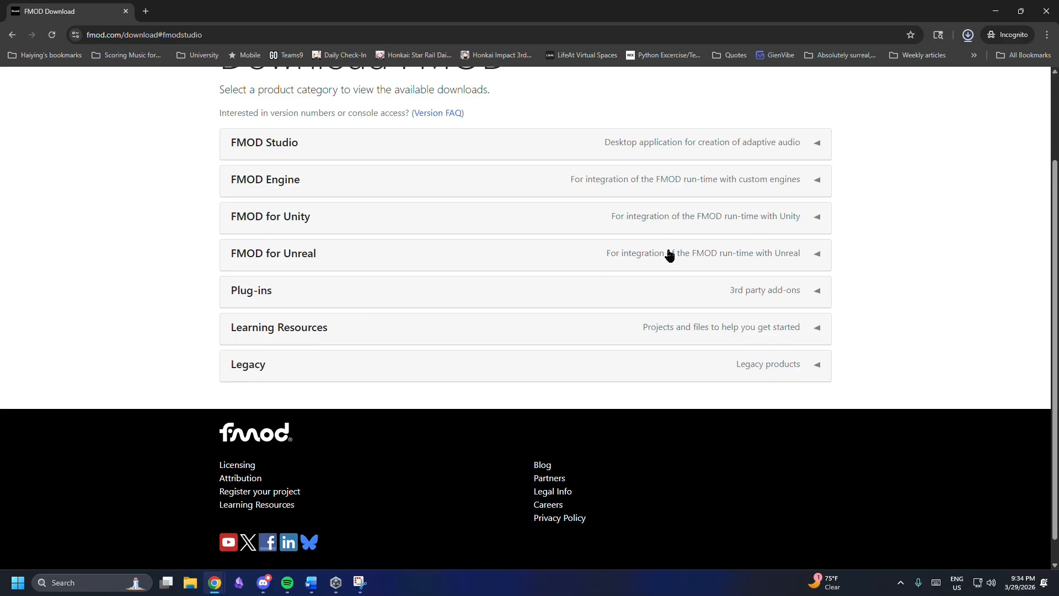
pyautogui.click(822, 223)
pyautogui.click(325, 277)
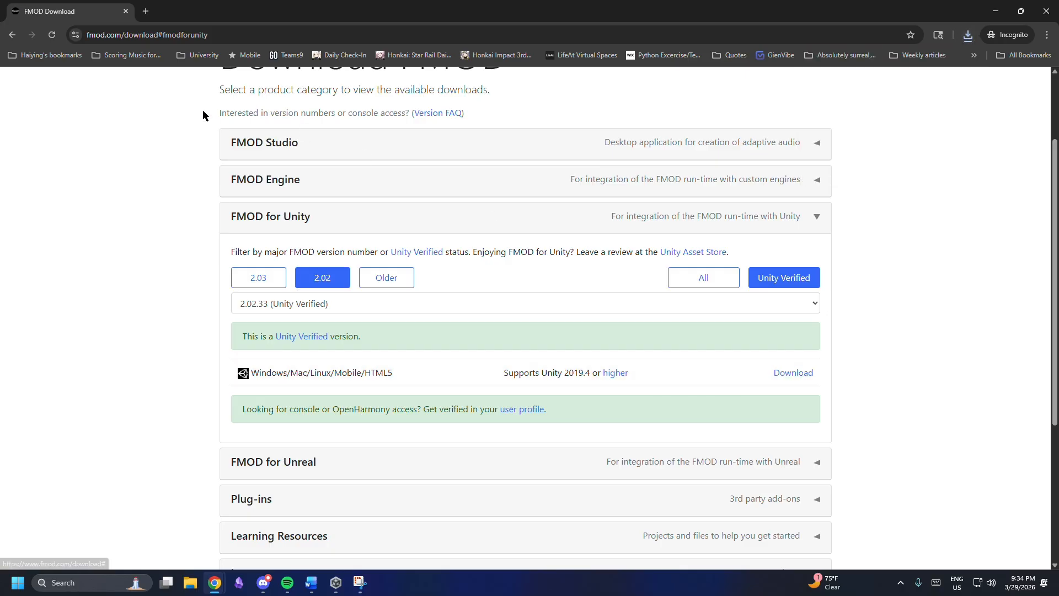
pyautogui.click(51, 164)
pyautogui.doubleClick(128, 107)
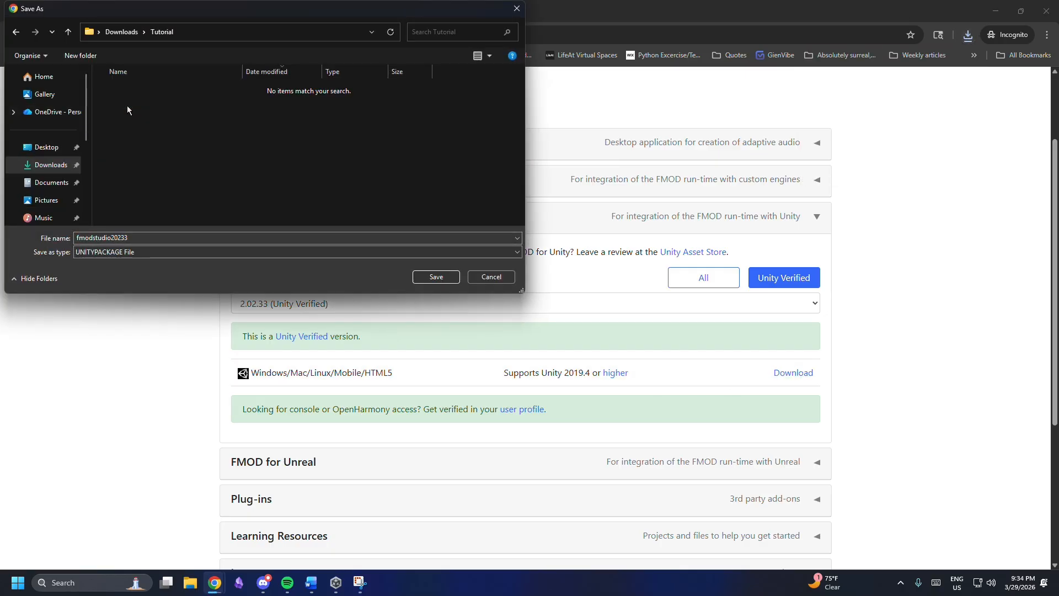
pyautogui.click(449, 282)
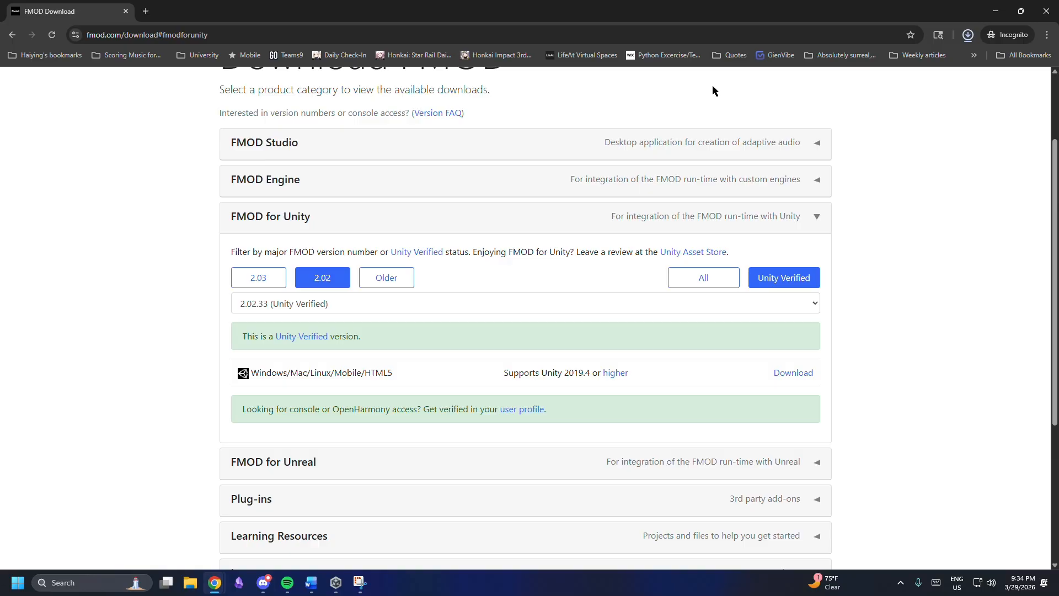
# Switch to File Explorer to check the downloaded files in the Tutorial folder, and move its window off the download page
pyautogui.click(191, 582)
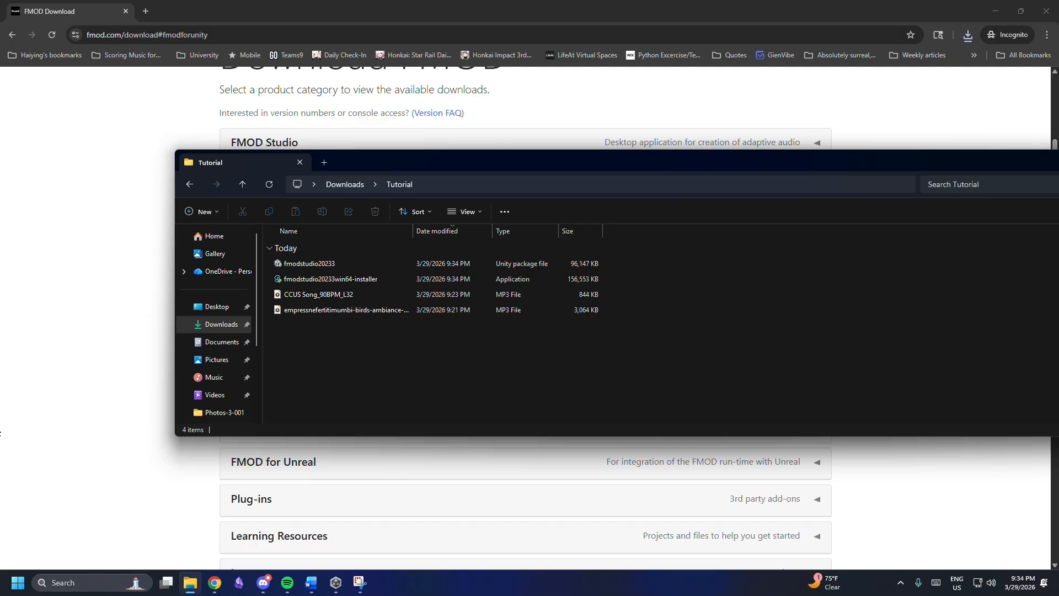
pyautogui.moveTo(390, 162); pyautogui.dragTo(228, 395)
pyautogui.click(150, 277)
# Open the Unity Asset Store page for FMOD for Unity (2.02) and look through its preview images and details
pyautogui.scroll(2, 532, 291)
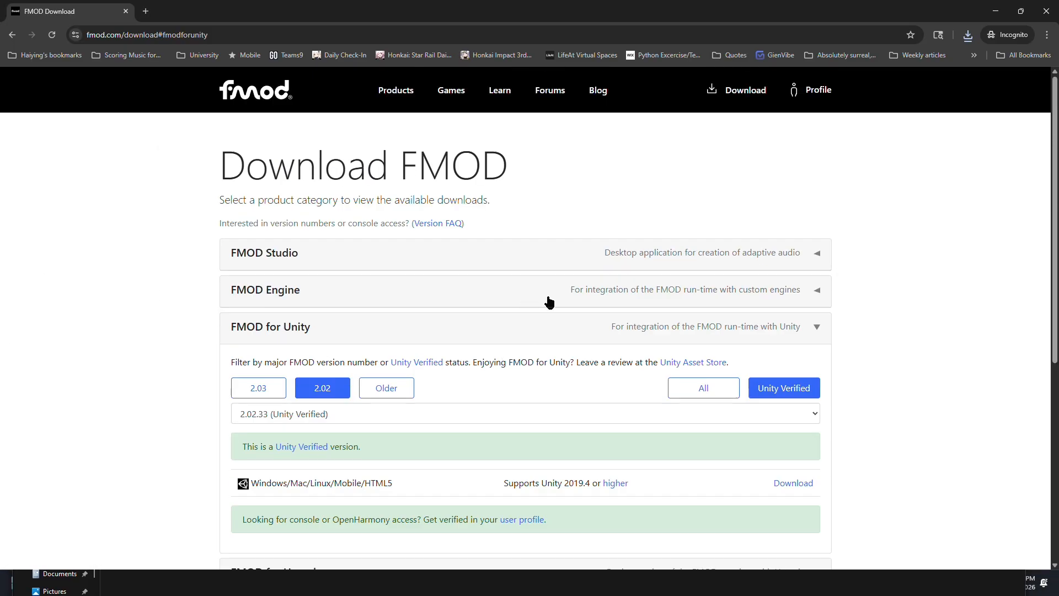
pyautogui.click(693, 362)
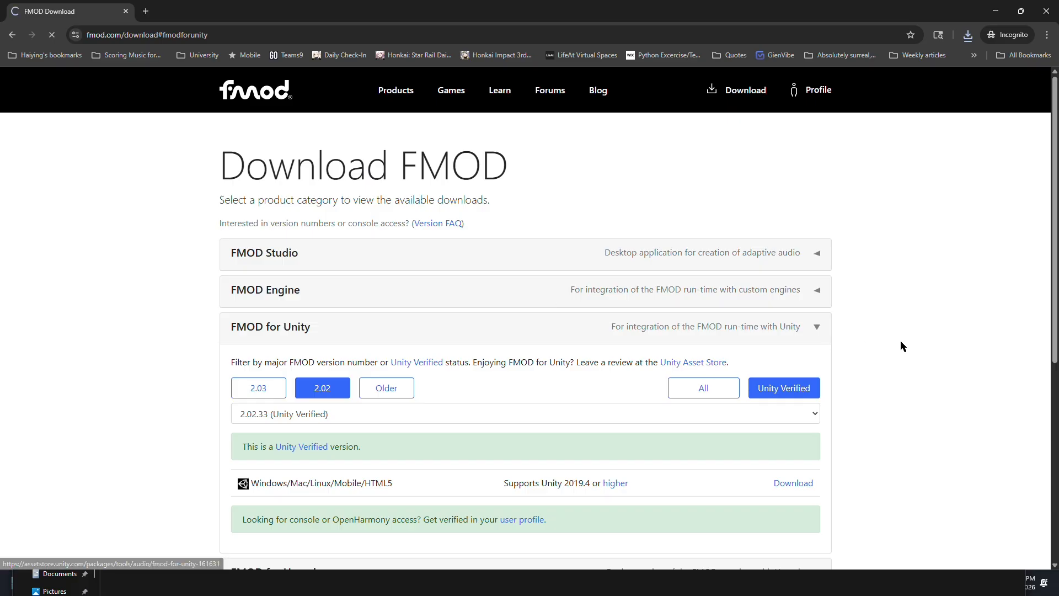
pyautogui.scroll(-3, 958, 348)
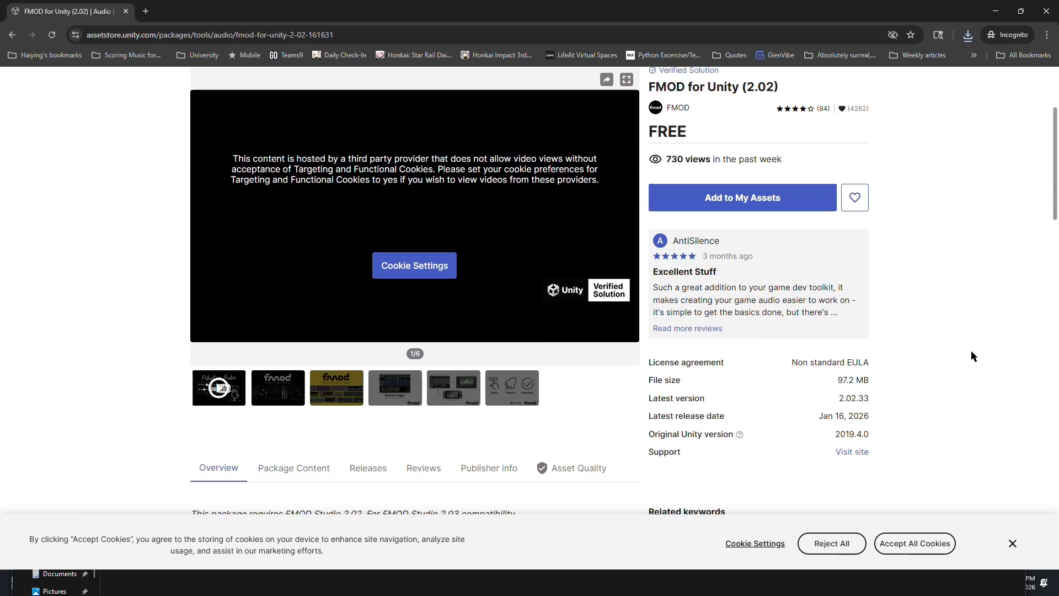
pyautogui.scroll(1, 428, 331)
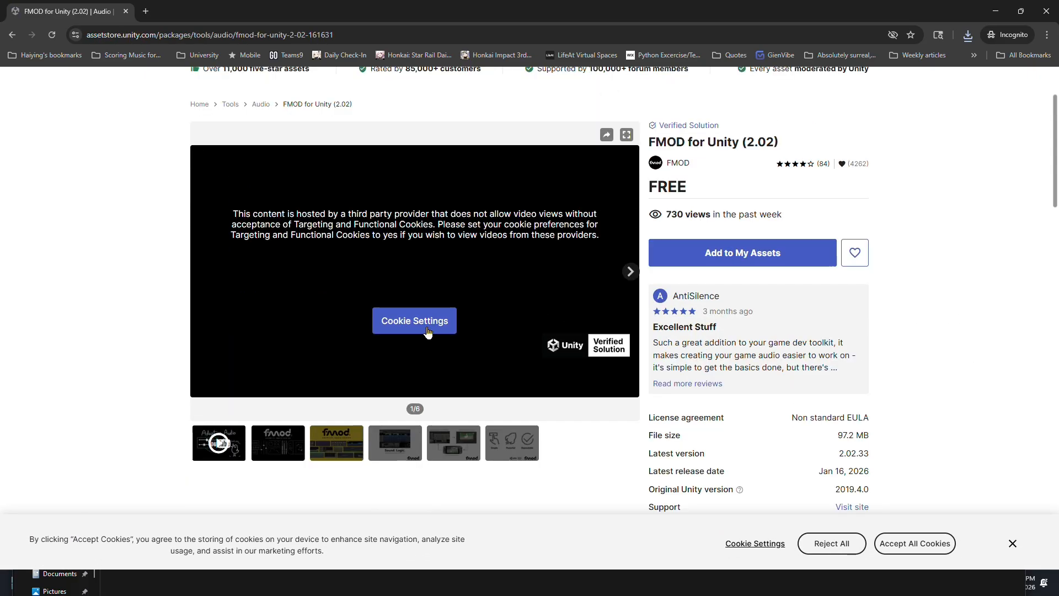
pyautogui.click(630, 271)
pyautogui.click(629, 272)
pyautogui.click(629, 273)
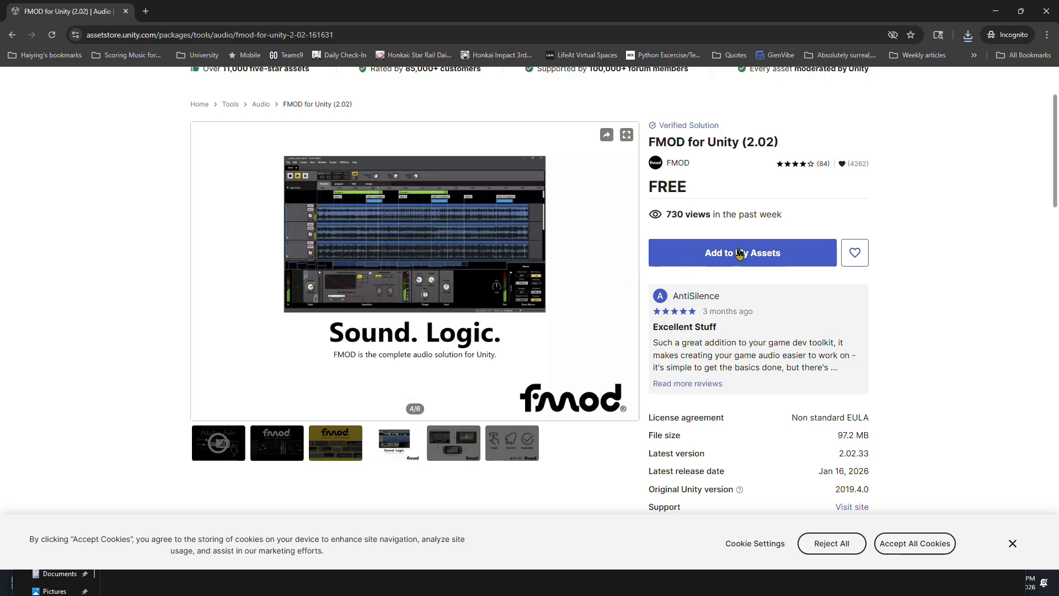
pyautogui.scroll(-3, 739, 250)
pyautogui.scroll(5, 465, 308)
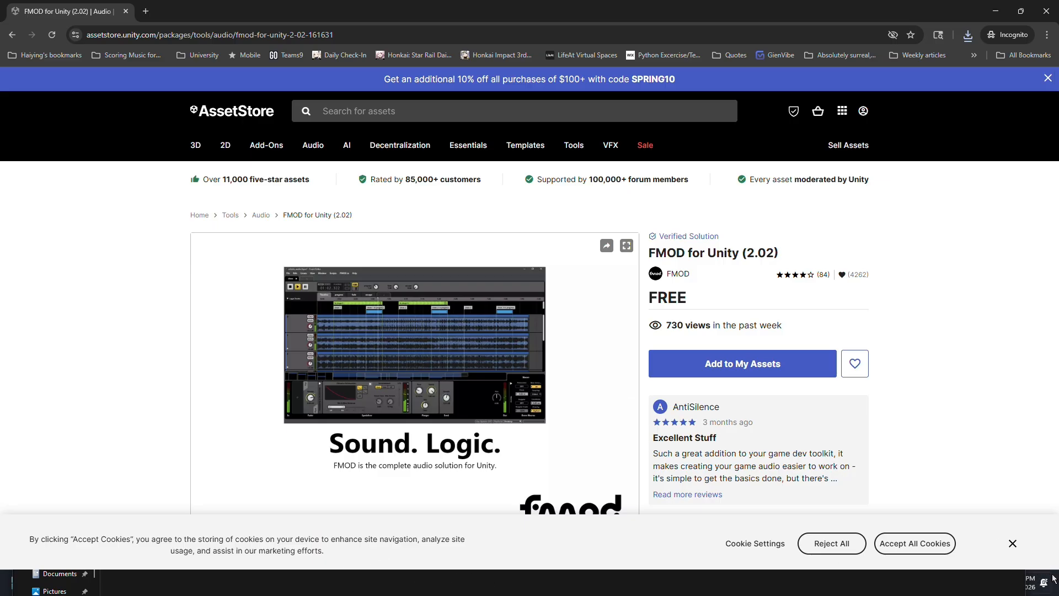
# Bring the Tutorial folder window back into full view and switch to Unity Hub
pyautogui.moveTo(156, 572); pyautogui.dragTo(156, 446)
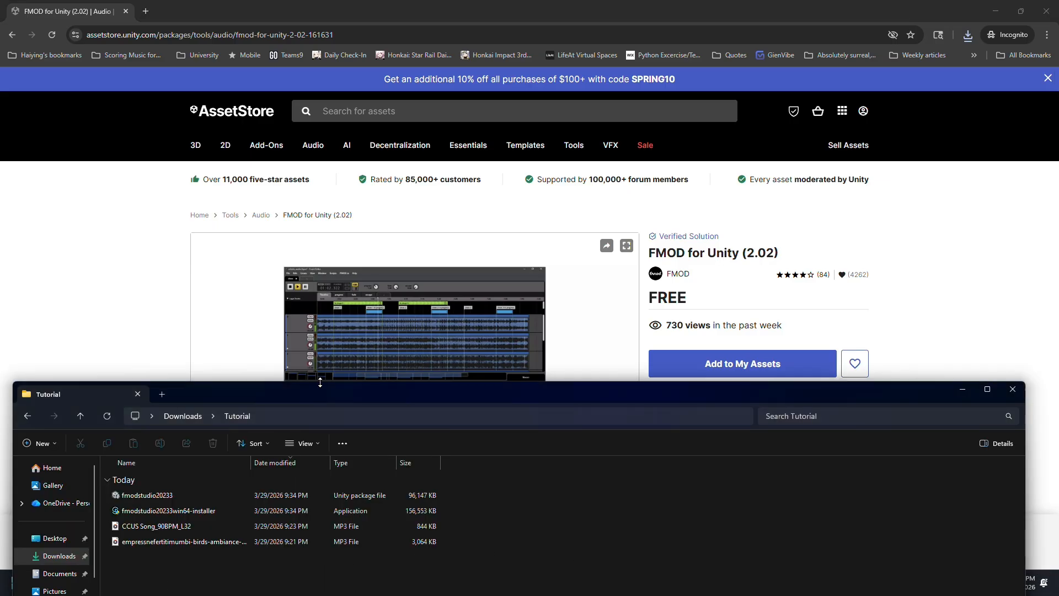
pyautogui.moveTo(282, 456); pyautogui.dragTo(327, 203)
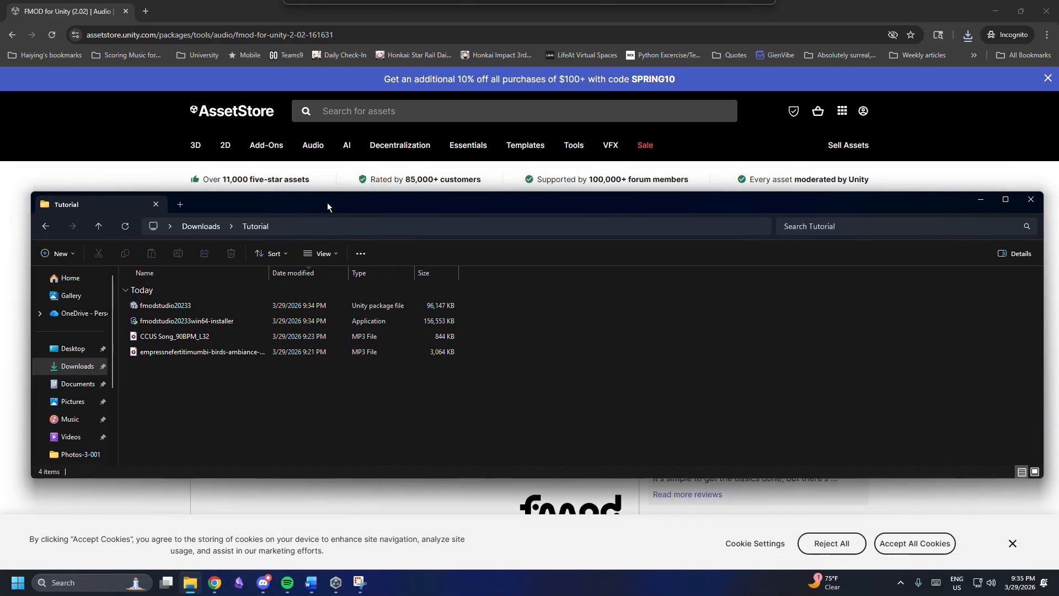
pyautogui.click(336, 581)
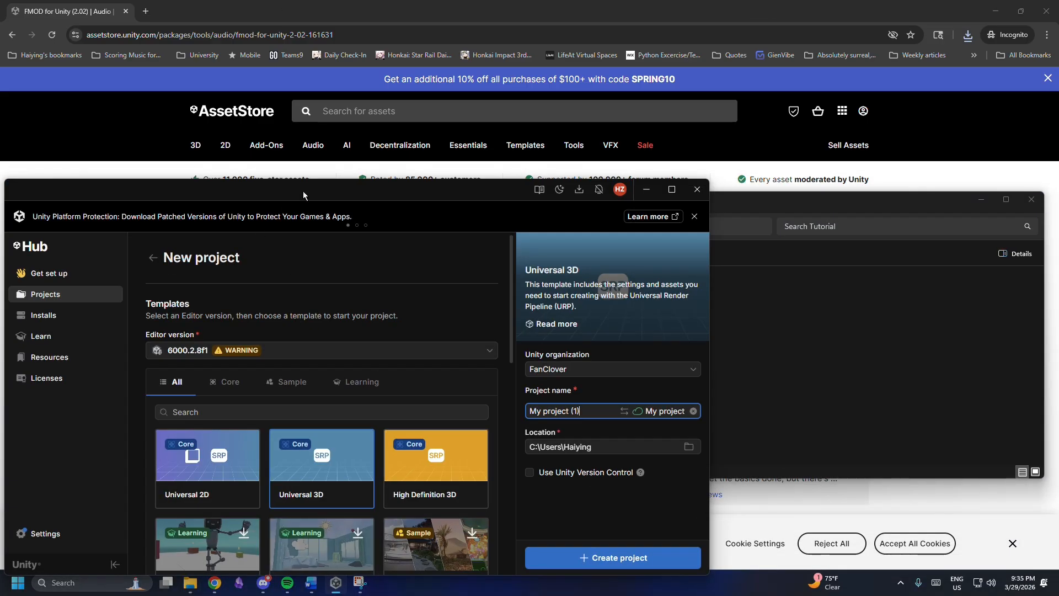
# Create a new local project named My project (1) from the Universal 3D template with editor version 6000.2.8f1
pyautogui.moveTo(303, 191); pyautogui.dragTo(382, 89)
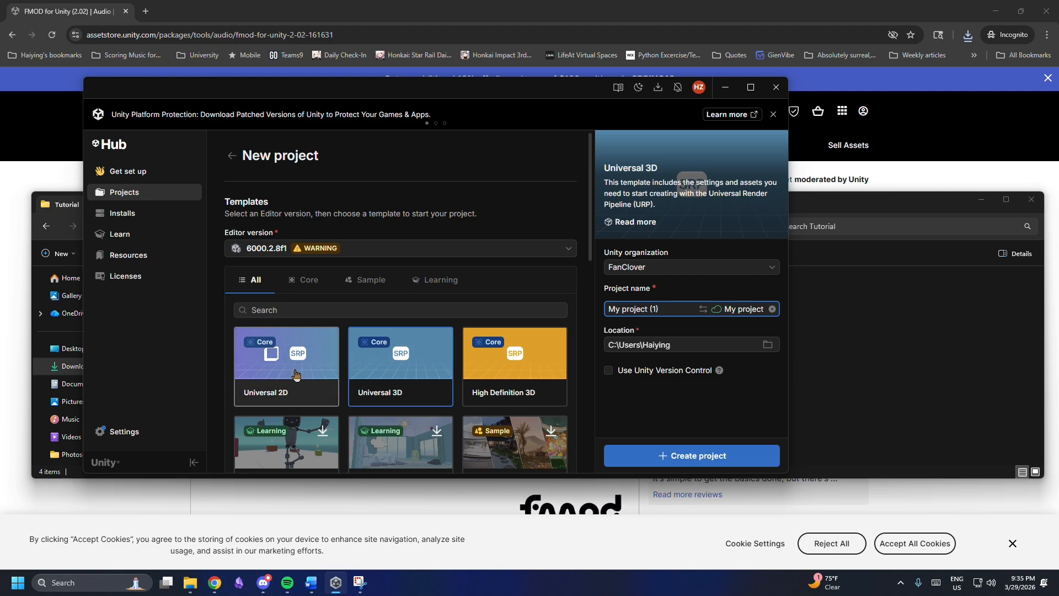
pyautogui.scroll(-4, 409, 249)
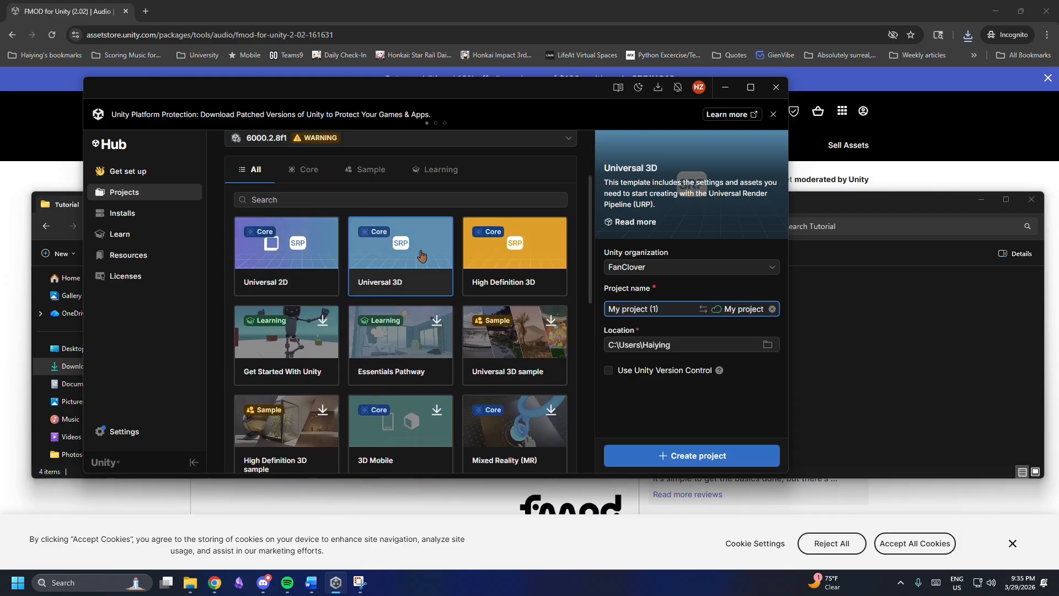
pyautogui.scroll(-5, 421, 255)
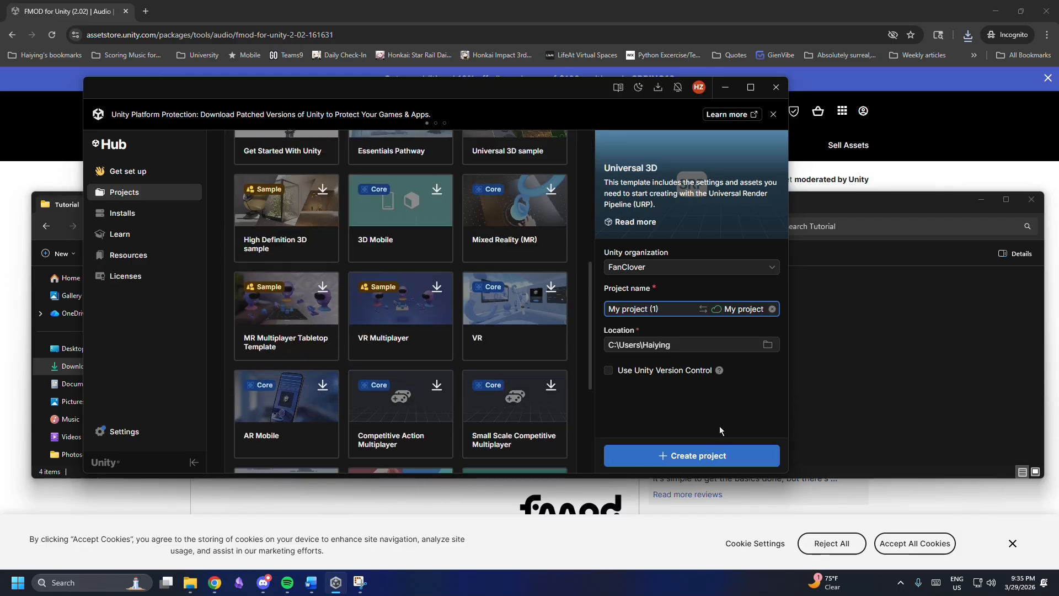
pyautogui.click(773, 310)
pyautogui.click(773, 313)
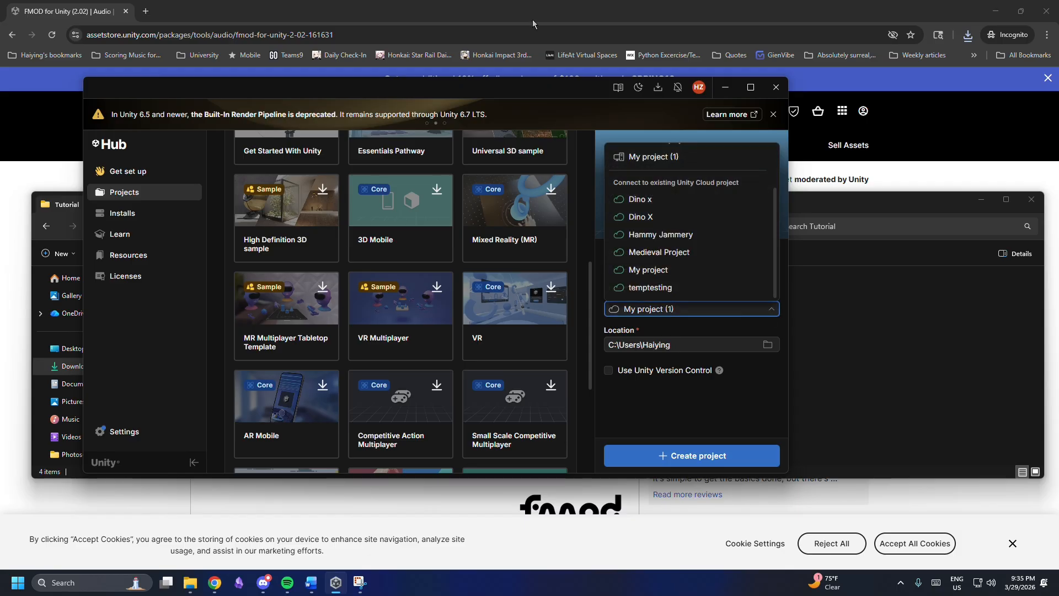
pyautogui.scroll(1, 661, 166)
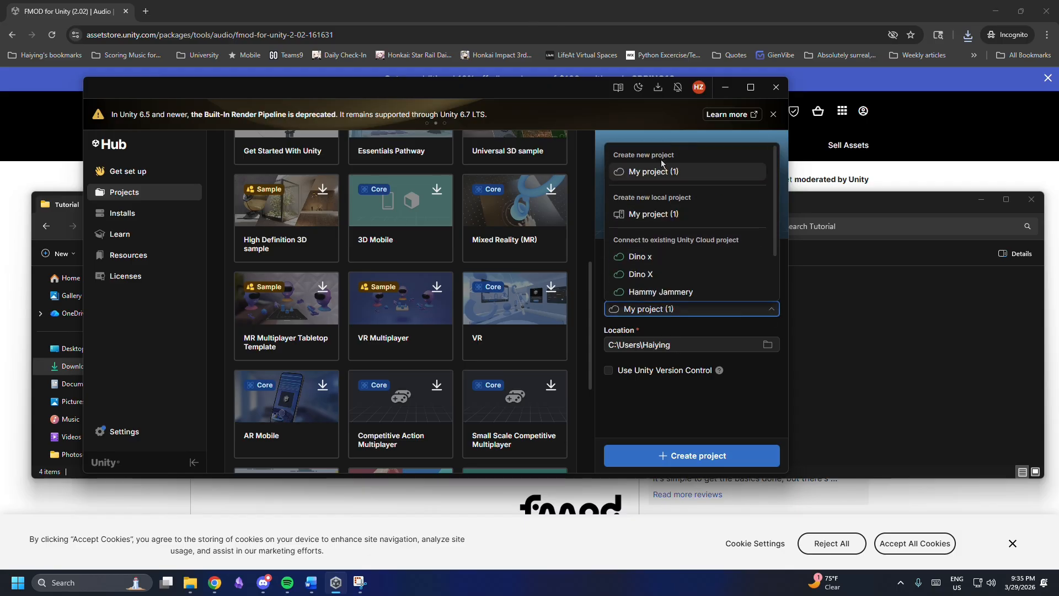
pyautogui.click(667, 213)
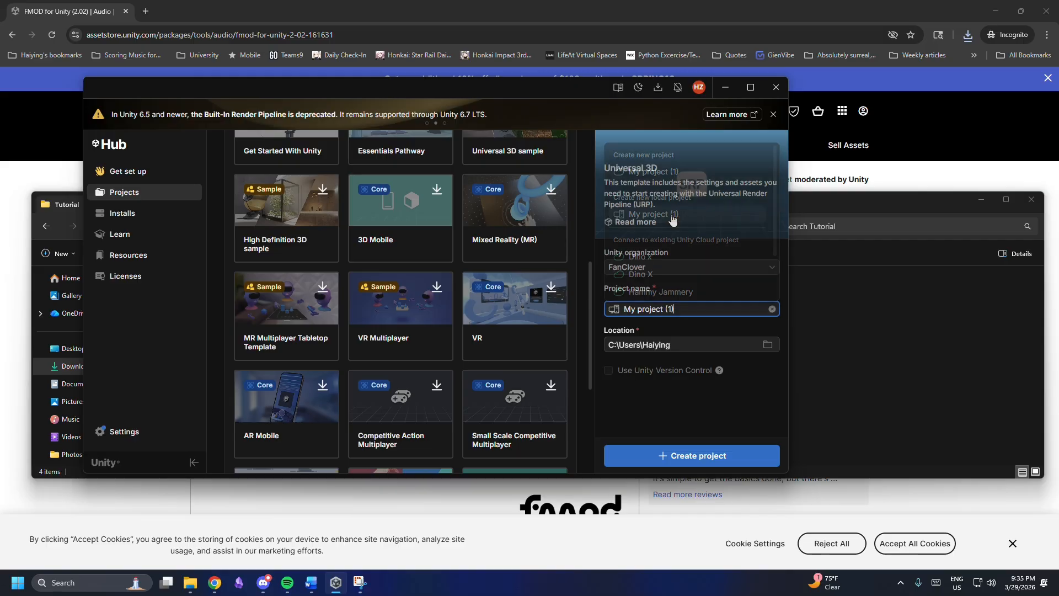
pyautogui.click(695, 454)
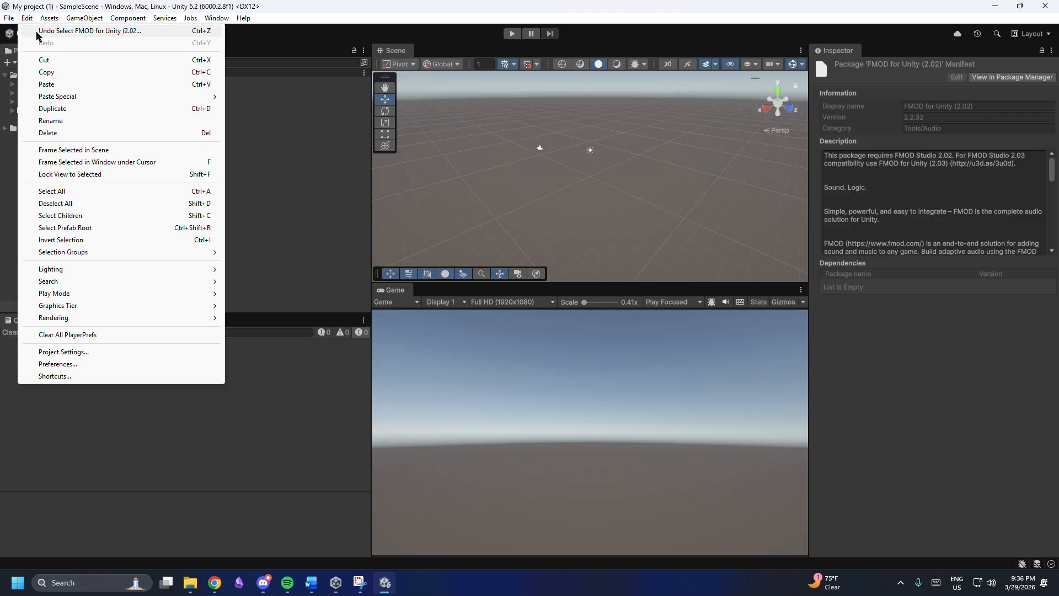
pyautogui.click(190, 583)
pyautogui.moveTo(241, 208); pyautogui.dragTo(245, 275)
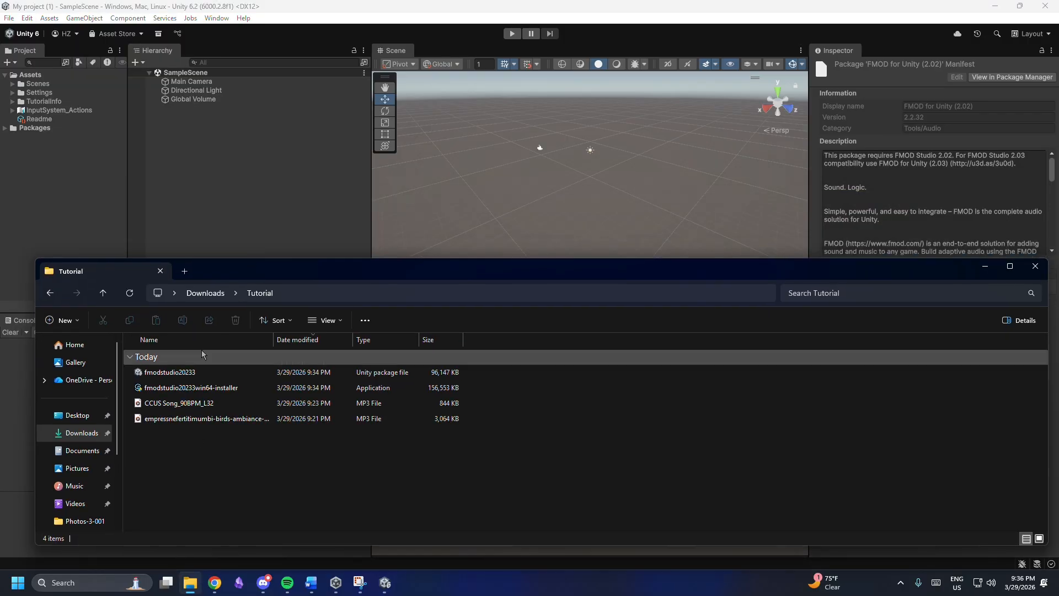
pyautogui.click(173, 372)
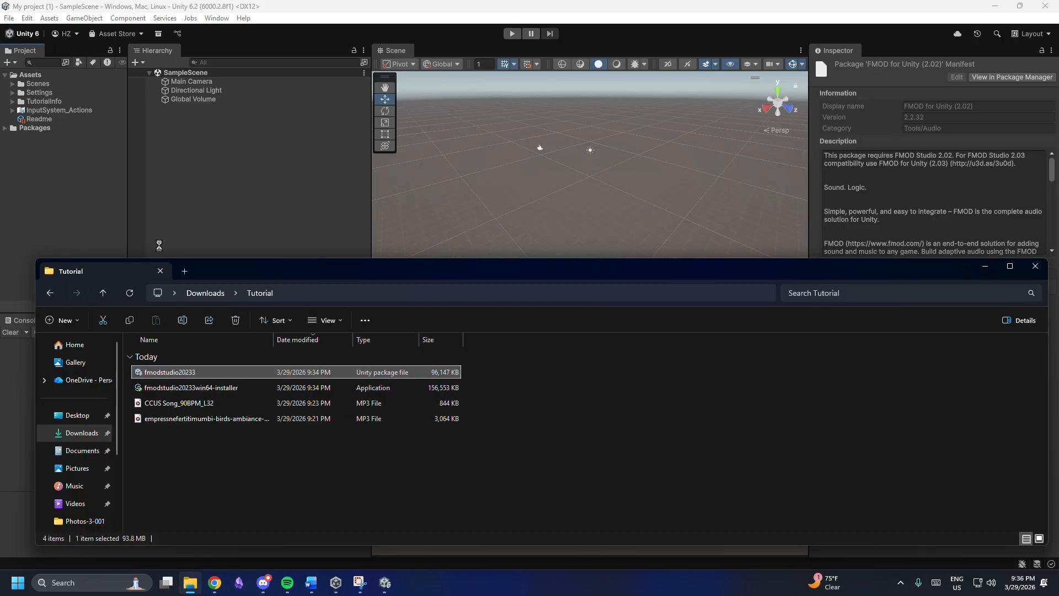
pyautogui.click(486, 230)
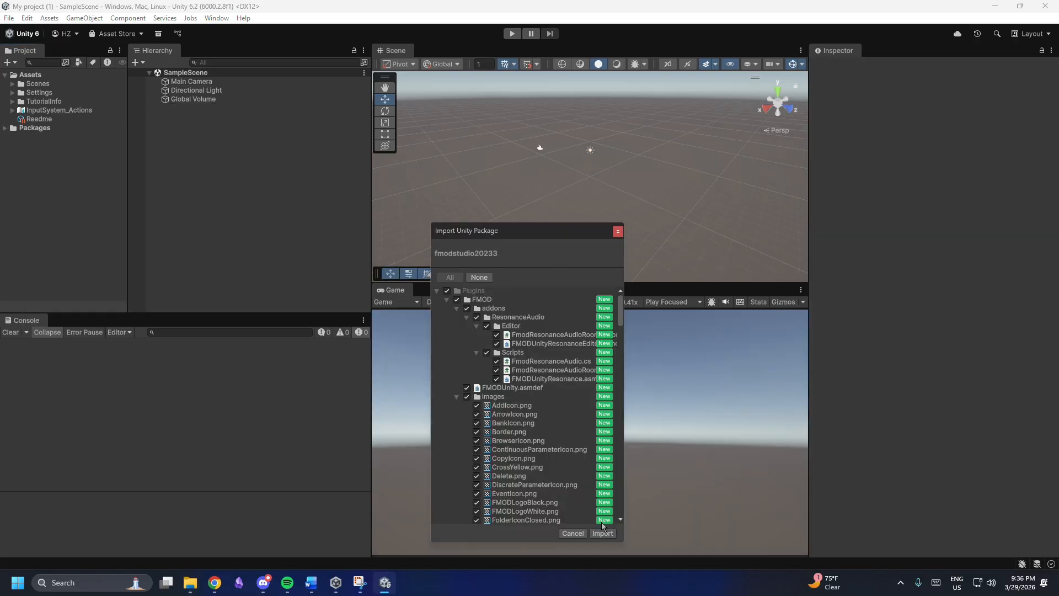
pyautogui.moveTo(620, 309); pyautogui.dragTo(611, 285)
pyautogui.click(618, 231)
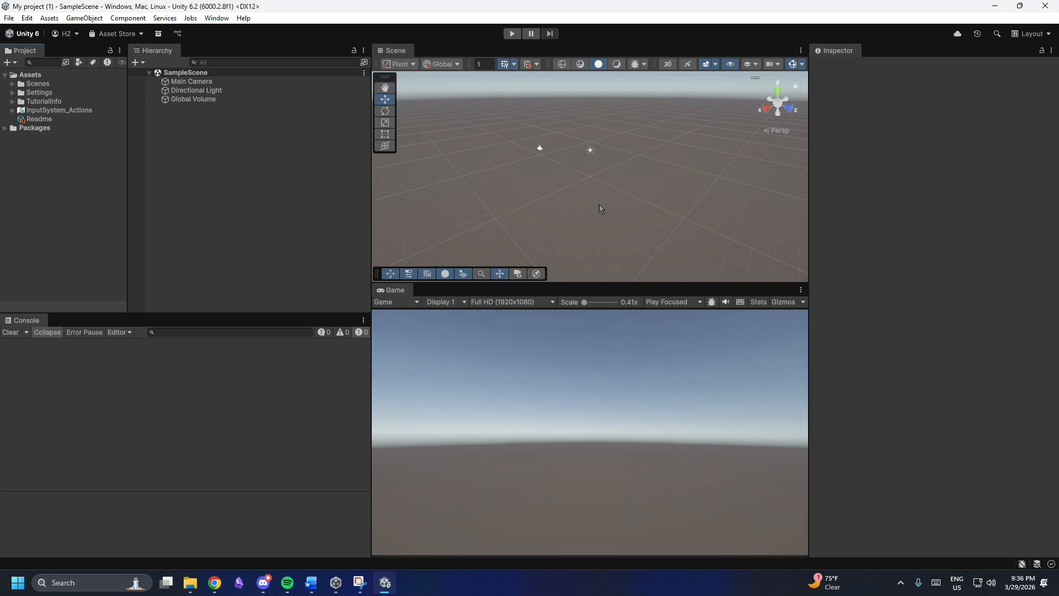
# Import all files of FMOD for Unity (2.02), version 2.02.32, from My Assets in the Package Manager into the project
pyautogui.click(219, 20)
pyautogui.moveTo(277, 187)
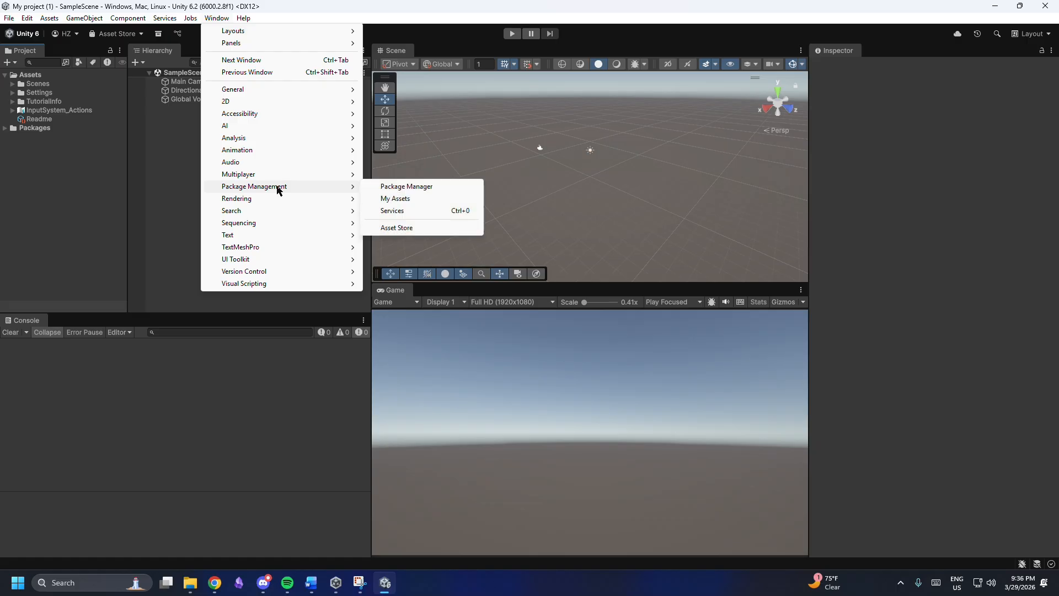
pyautogui.click(403, 187)
pyautogui.click(354, 232)
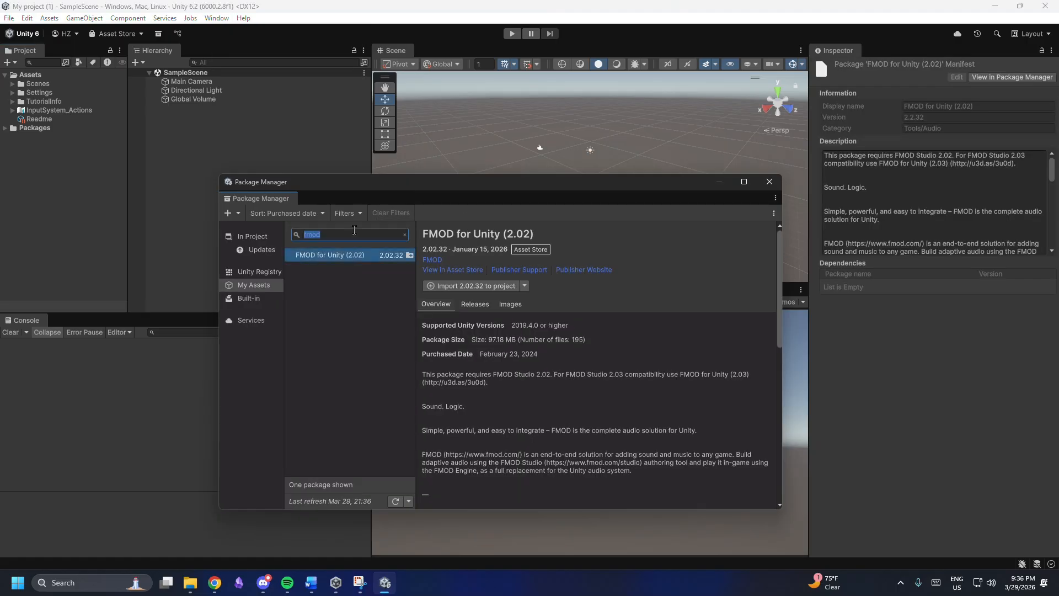
pyautogui.click(472, 286)
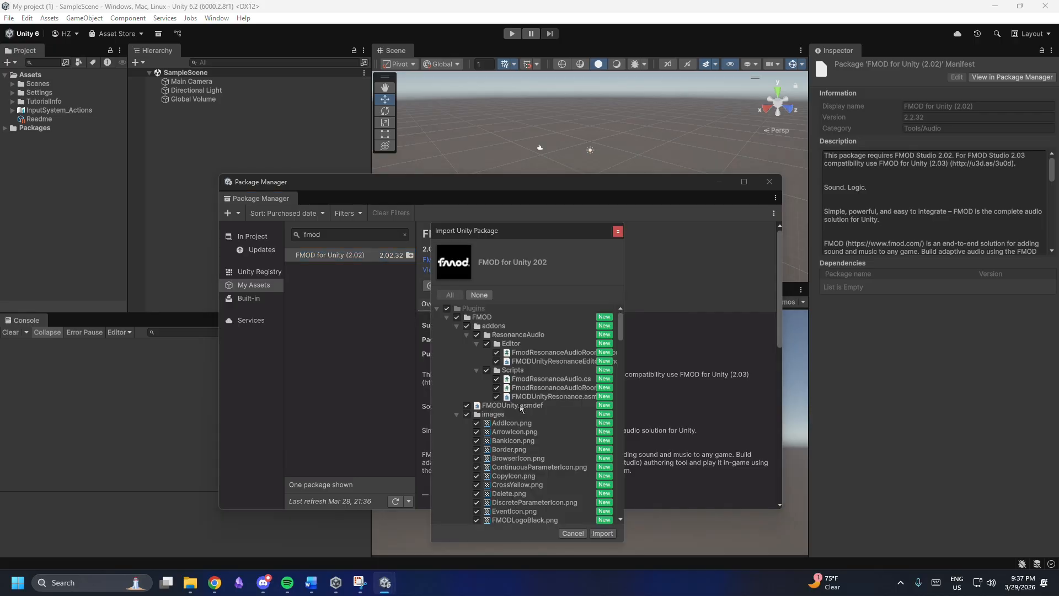
pyautogui.click(601, 532)
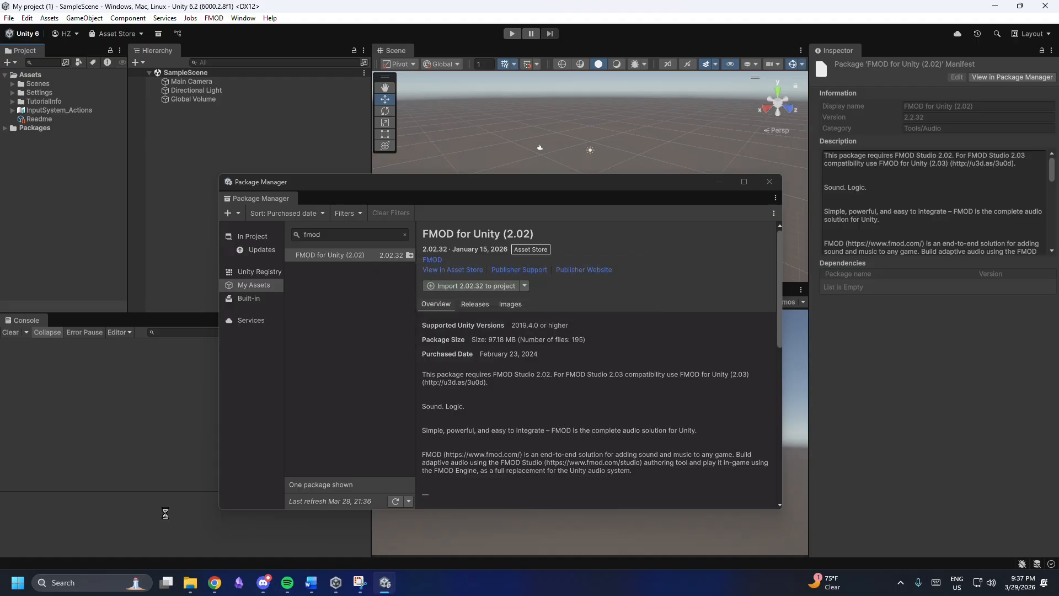
# Launch FMOD Studio 2.02.33, start a new project and bring its Event Editor to the front
pyautogui.click(82, 583)
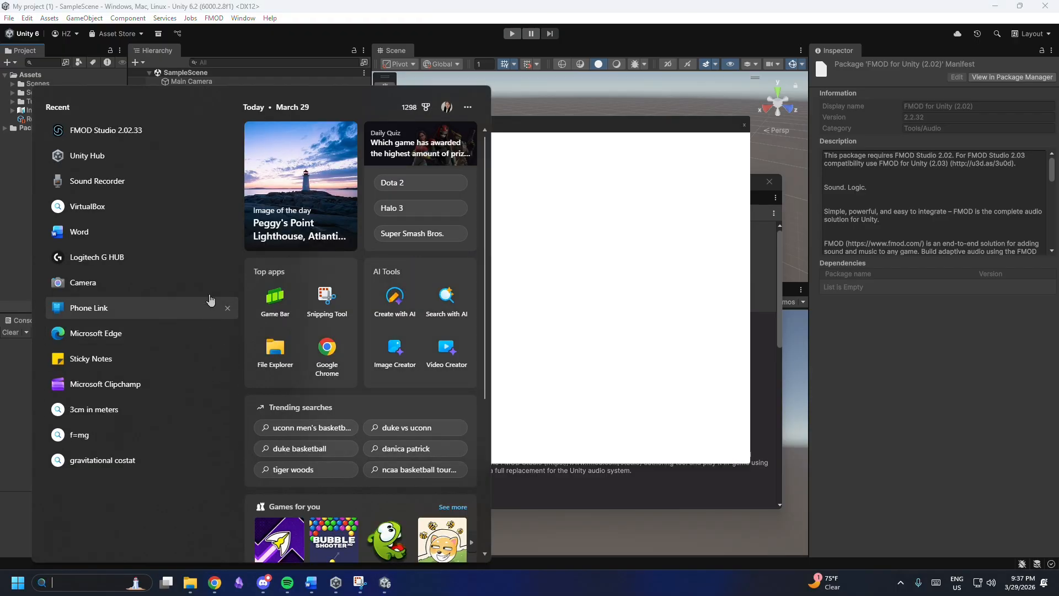
pyautogui.click(148, 136)
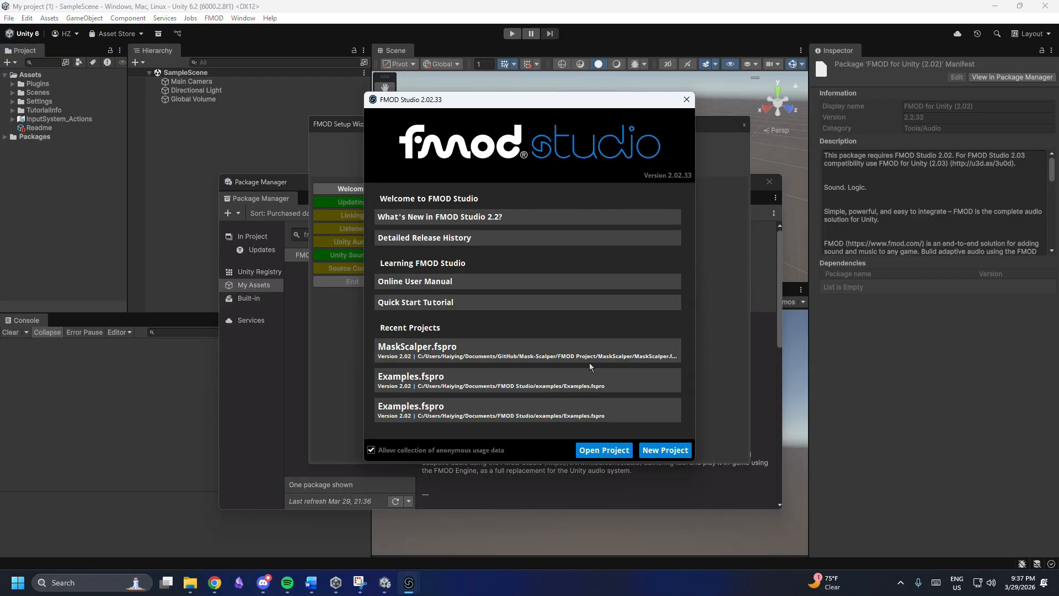
pyautogui.click(616, 454)
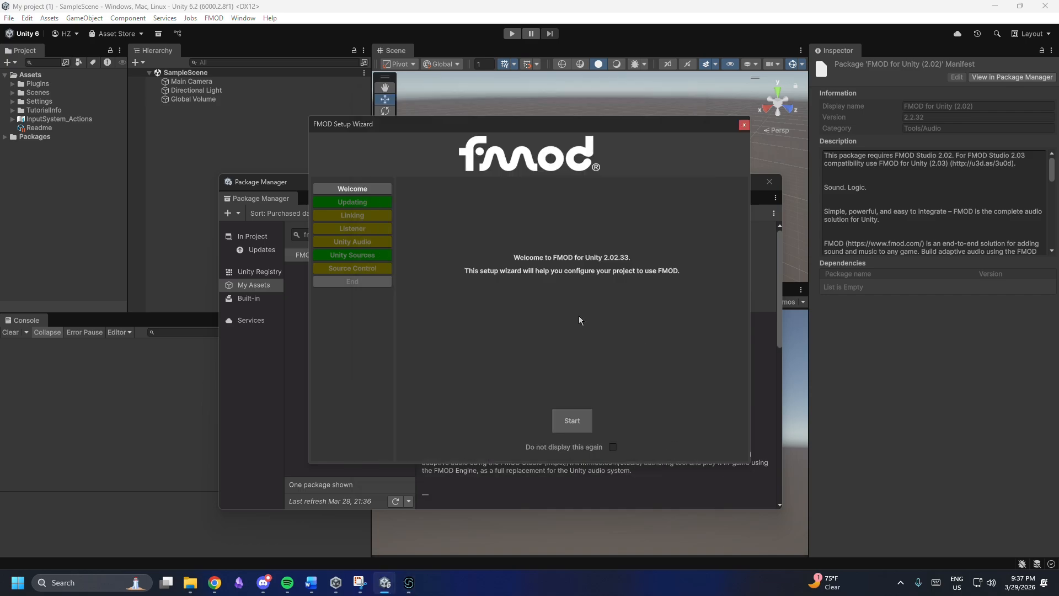
pyautogui.click(408, 583)
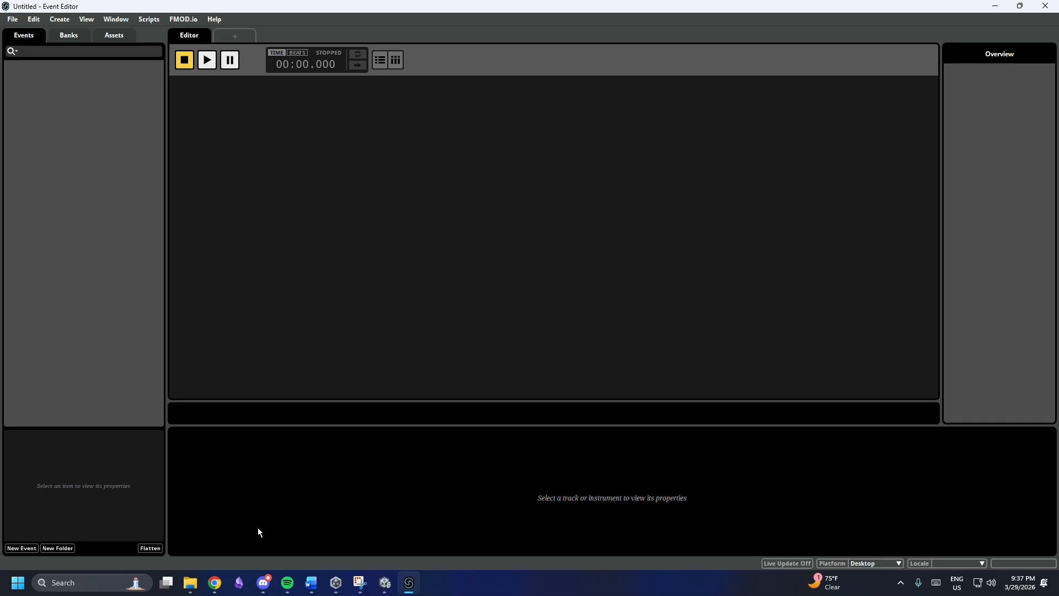
# Save the FMOD Studio project as Tutorial in the Tutorial folder inside Downloads
pyautogui.click(12, 19)
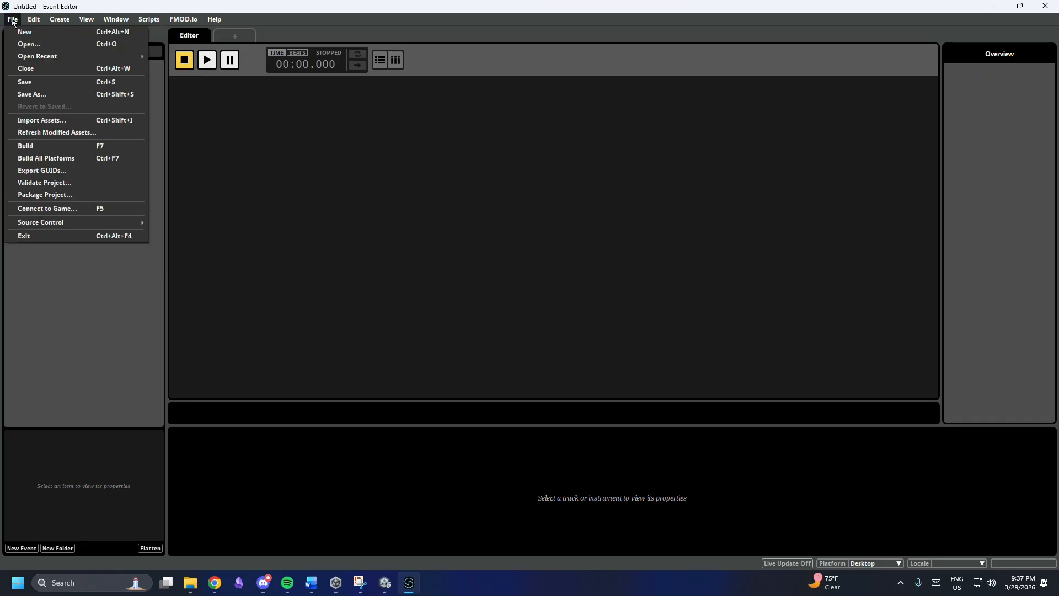
pyautogui.click(41, 94)
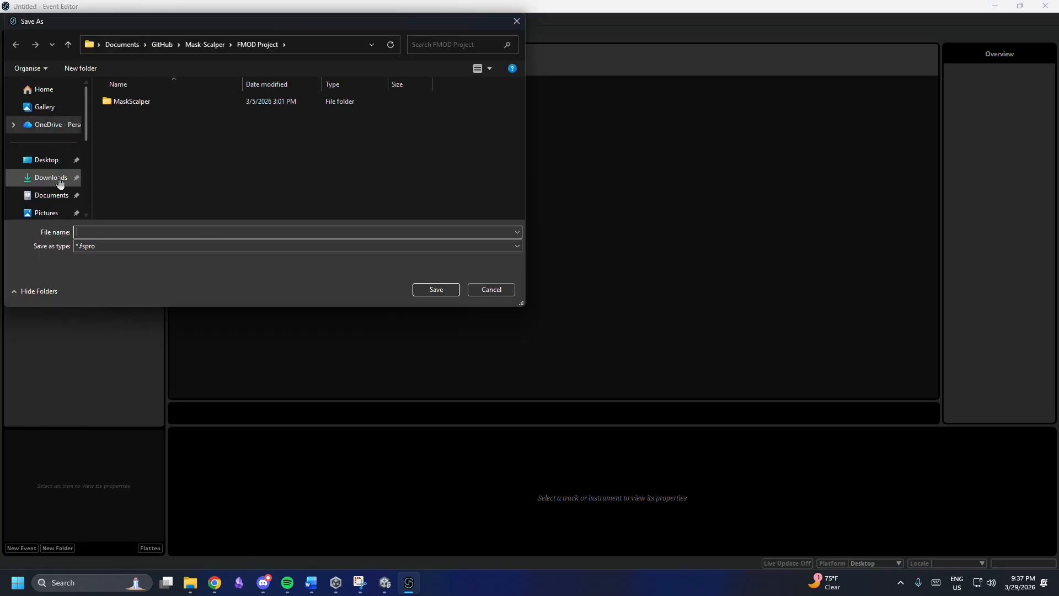
pyautogui.click(51, 177)
pyautogui.doubleClick(124, 113)
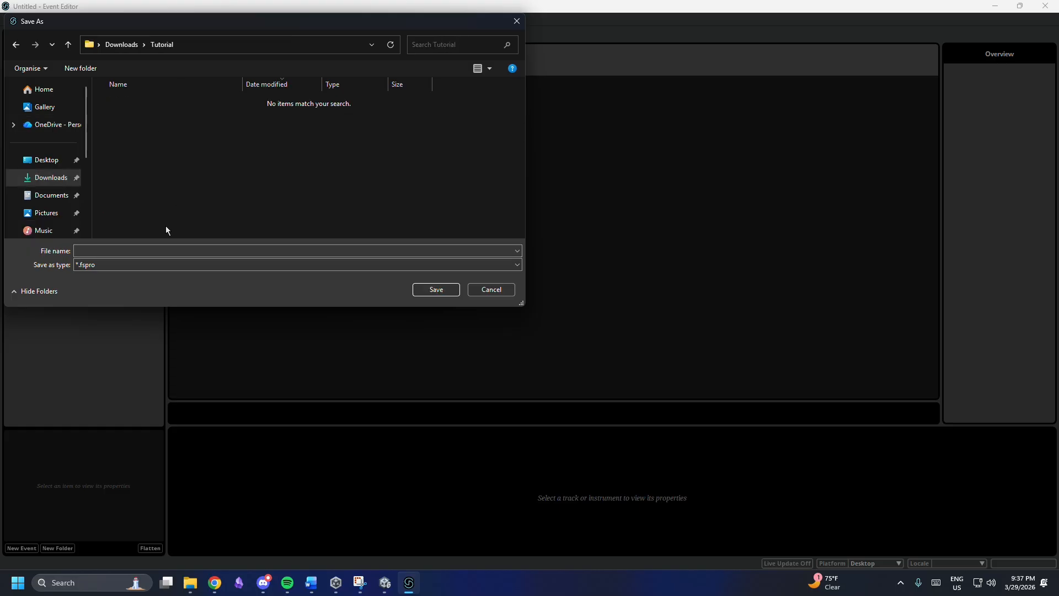
pyautogui.click(128, 247)
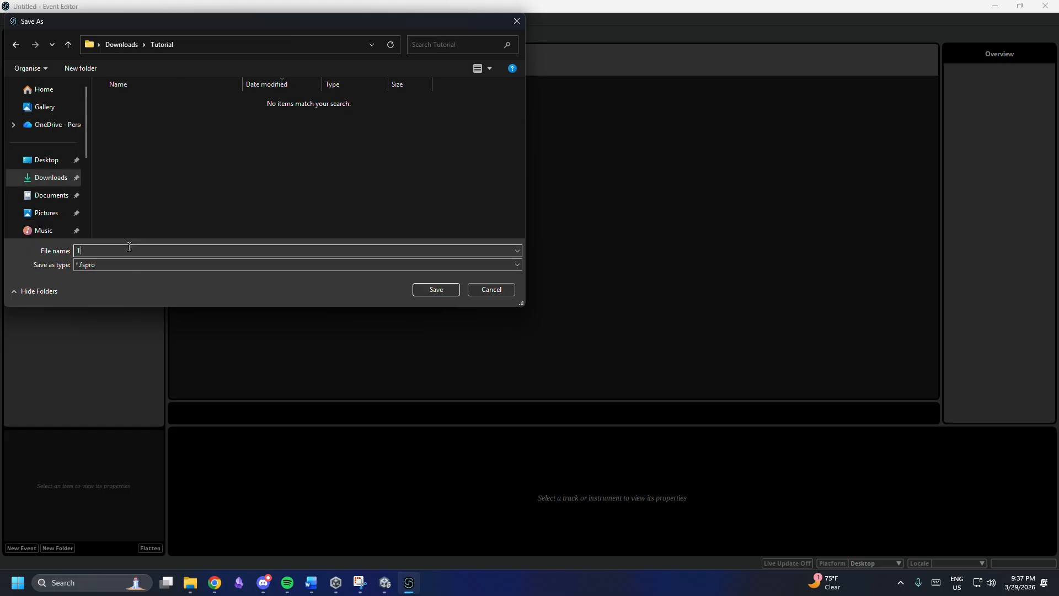
pyautogui.click(457, 292)
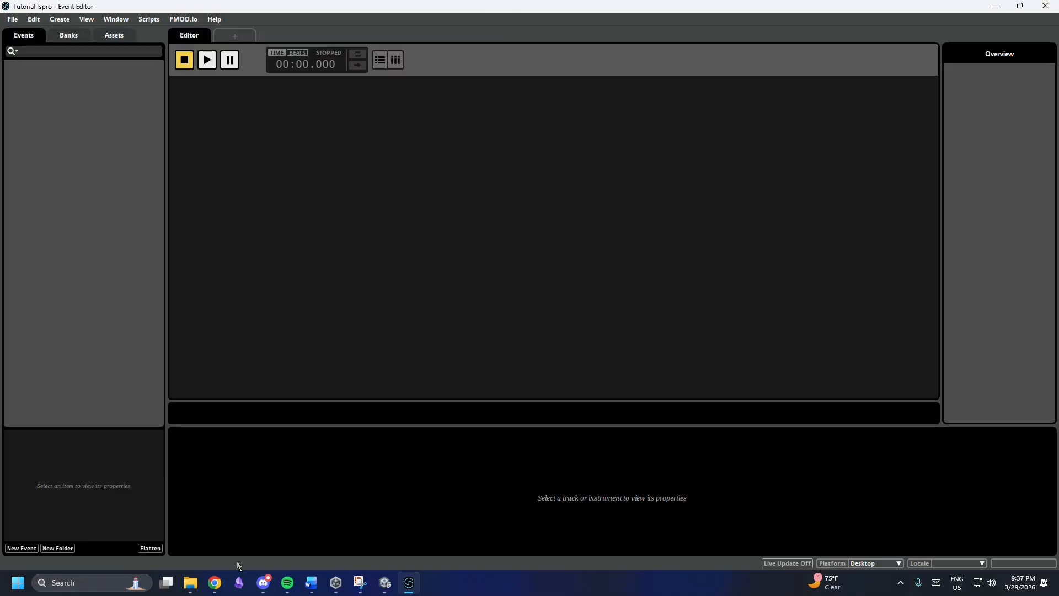
# Switch back to Unity, start the FMOD Setup Wizard and proceed past the update tasks to the Linking stage
pyautogui.moveTo(189, 585)
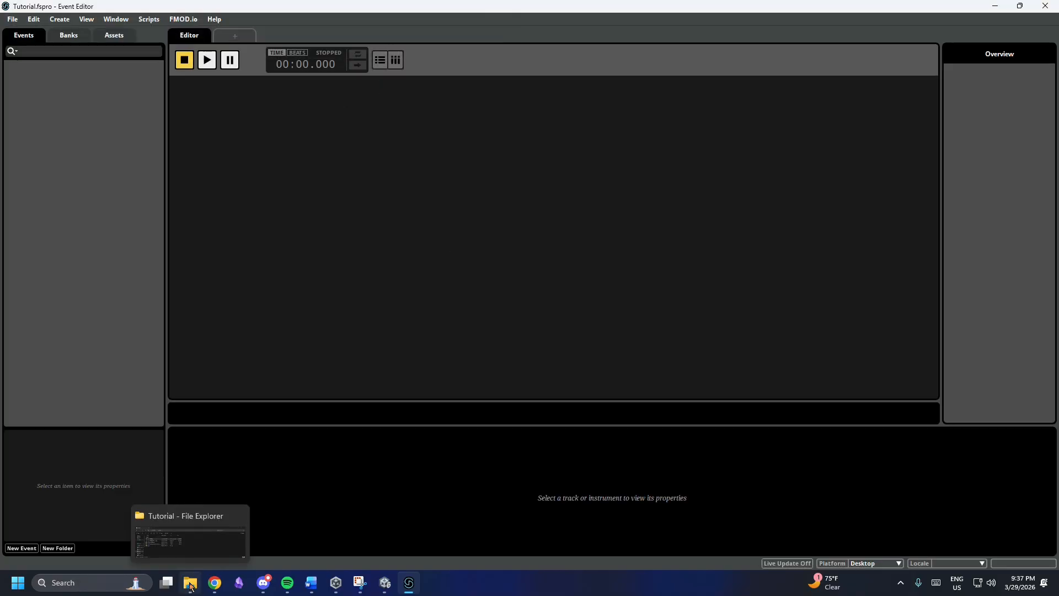
pyautogui.click(376, 585)
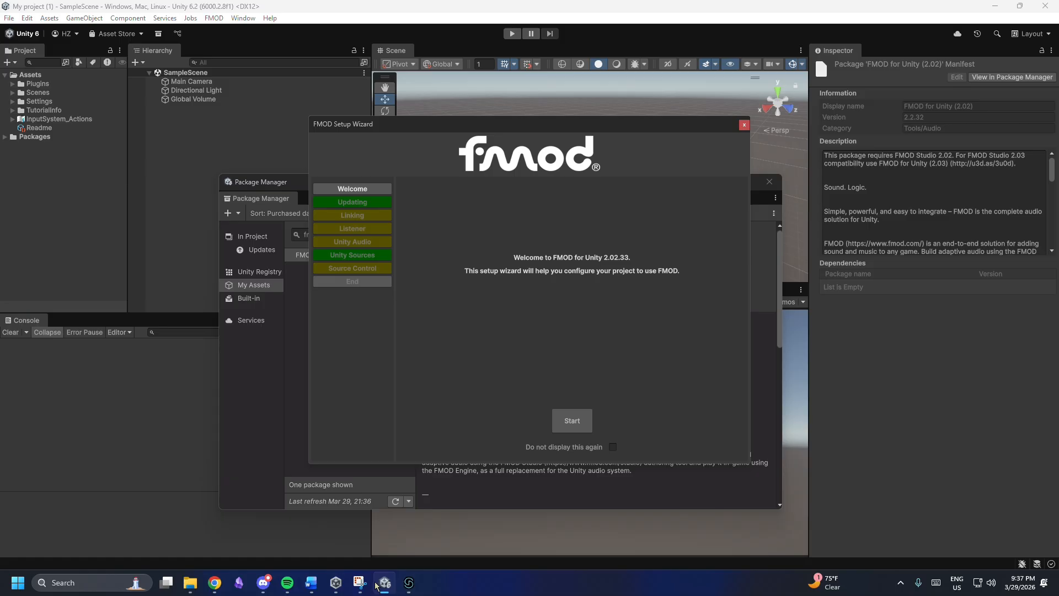
pyautogui.click(578, 428)
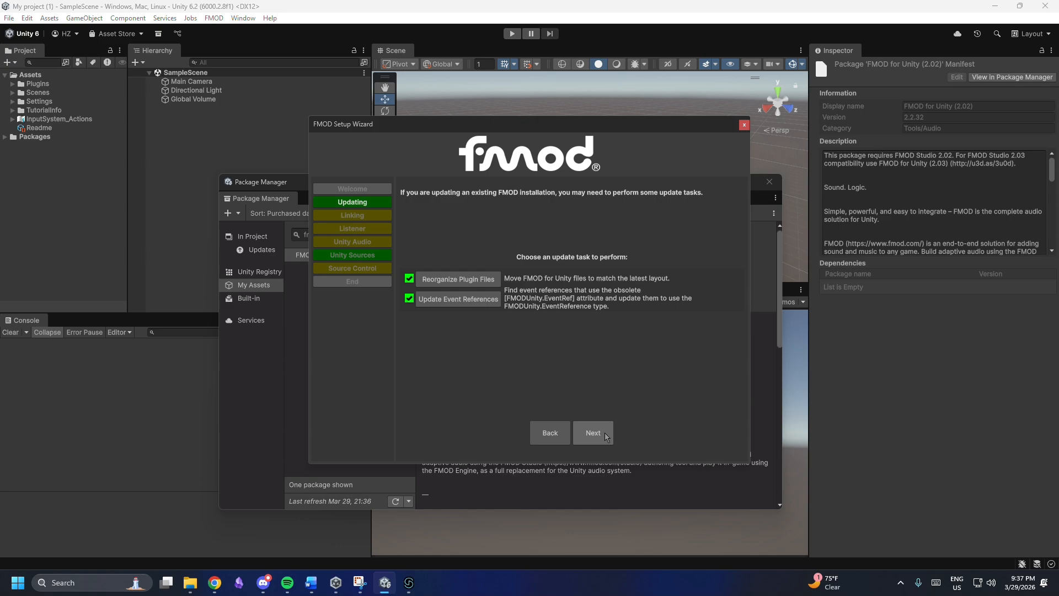
pyautogui.click(606, 437)
# Link the Unity project to the Tutorial FMOD Studio project file in Downloads > Tutorial > Tutorial, and continue to the Listener stage
pyautogui.click(467, 277)
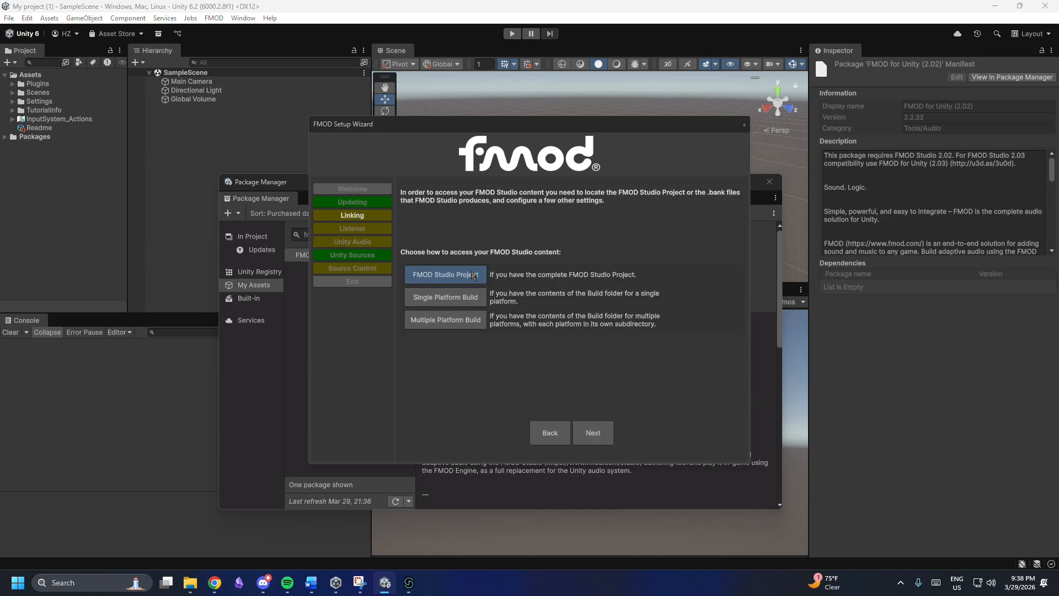
pyautogui.click(51, 188)
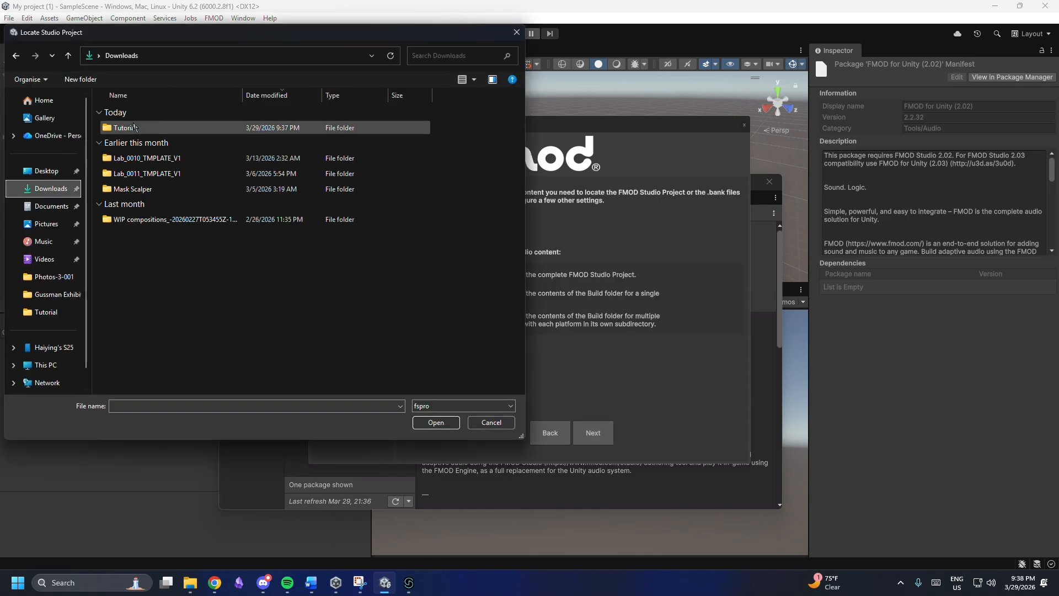
pyautogui.doubleClick(135, 128)
pyautogui.doubleClick(161, 126)
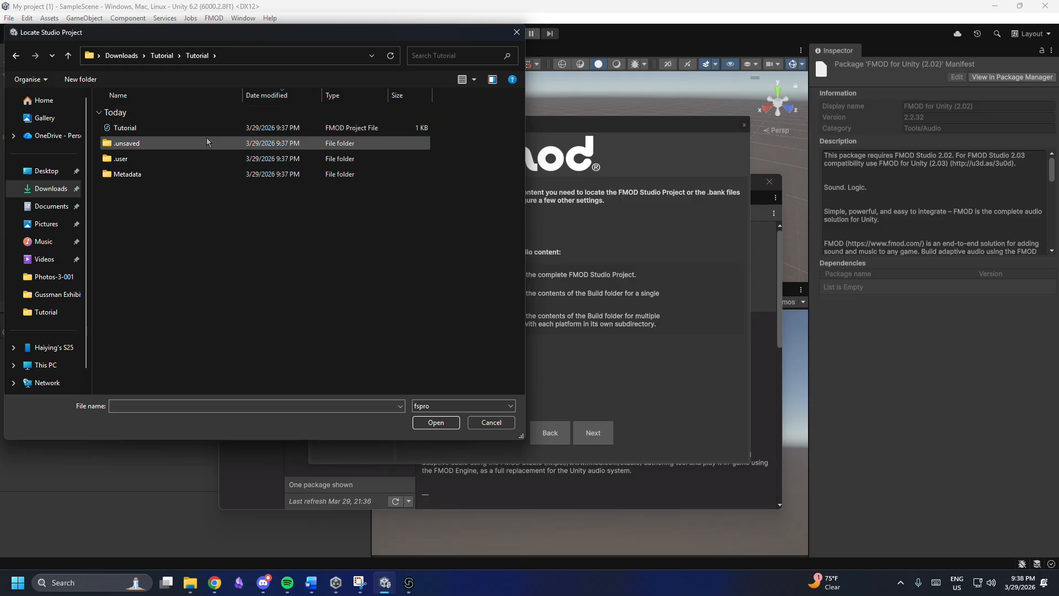
pyautogui.click(164, 125)
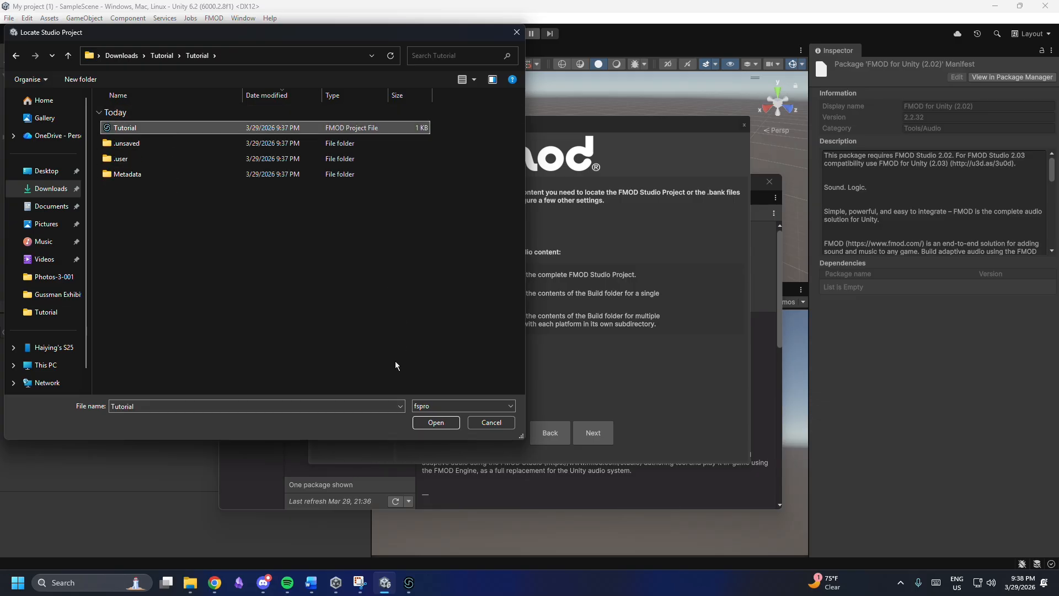
pyautogui.click(436, 422)
pyautogui.click(593, 432)
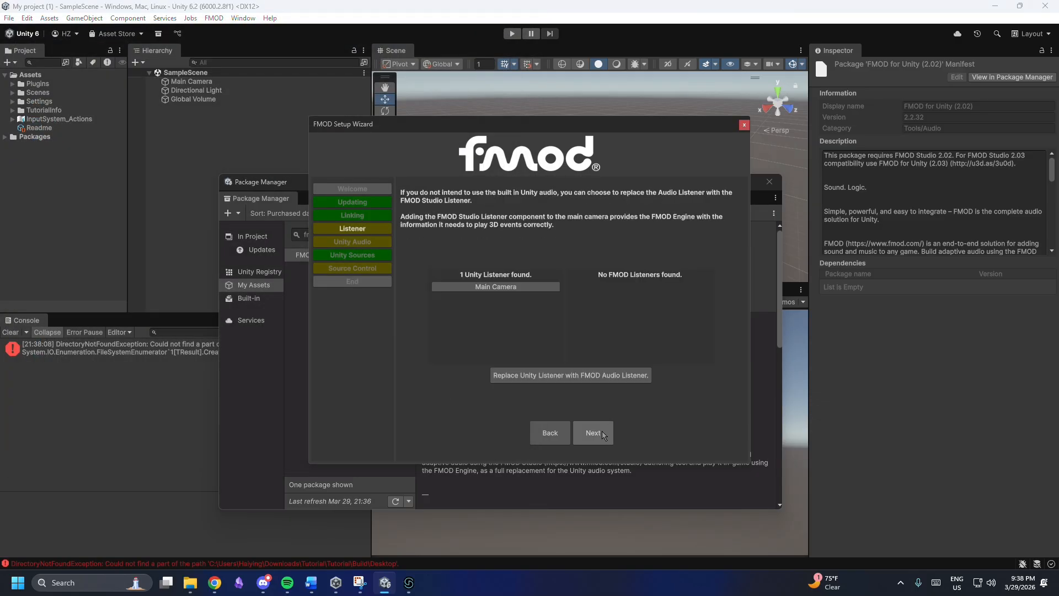
# Replace the Unity listener on the Main Camera with the FMOD Audio Listener and disable the built-in Unity audio
pyautogui.click(579, 376)
pyautogui.click(593, 433)
pyautogui.click(566, 279)
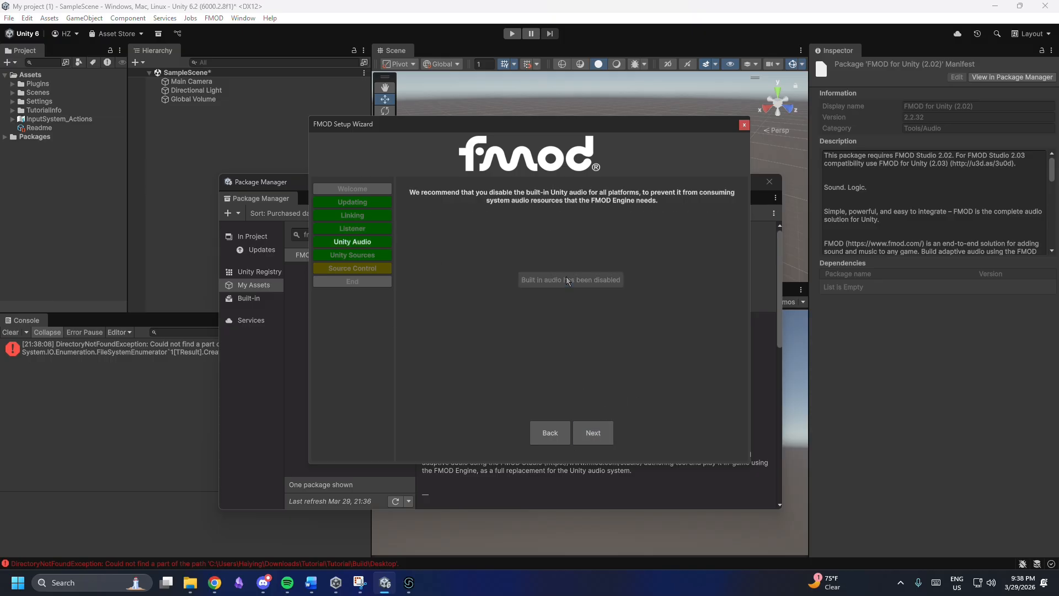
# Proceed through the Unity Sources and Source Control stages to the wizard's End page
pyautogui.click(593, 431)
pyautogui.click(591, 429)
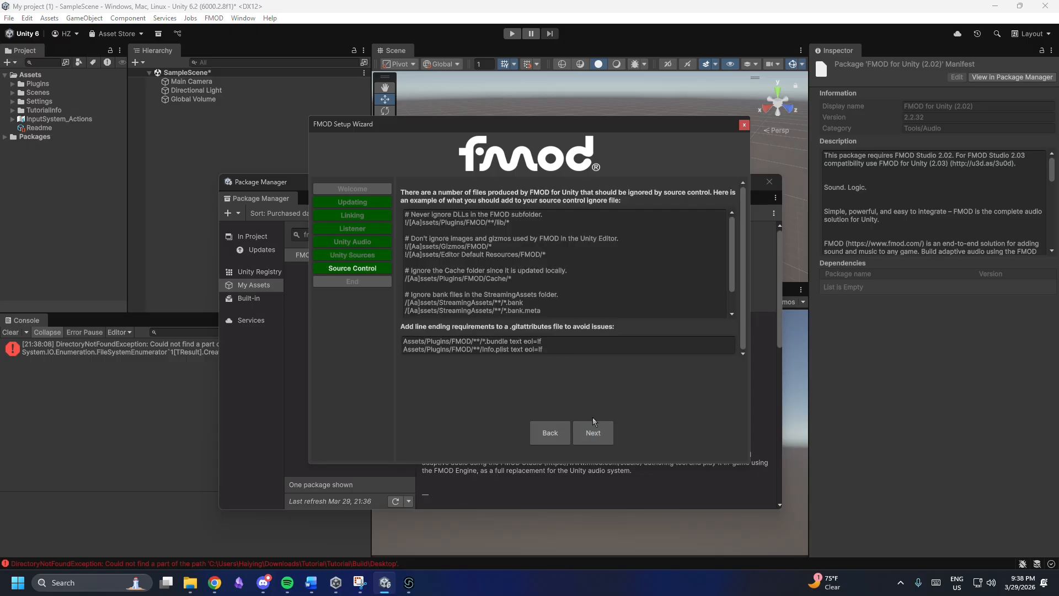
pyautogui.click(593, 432)
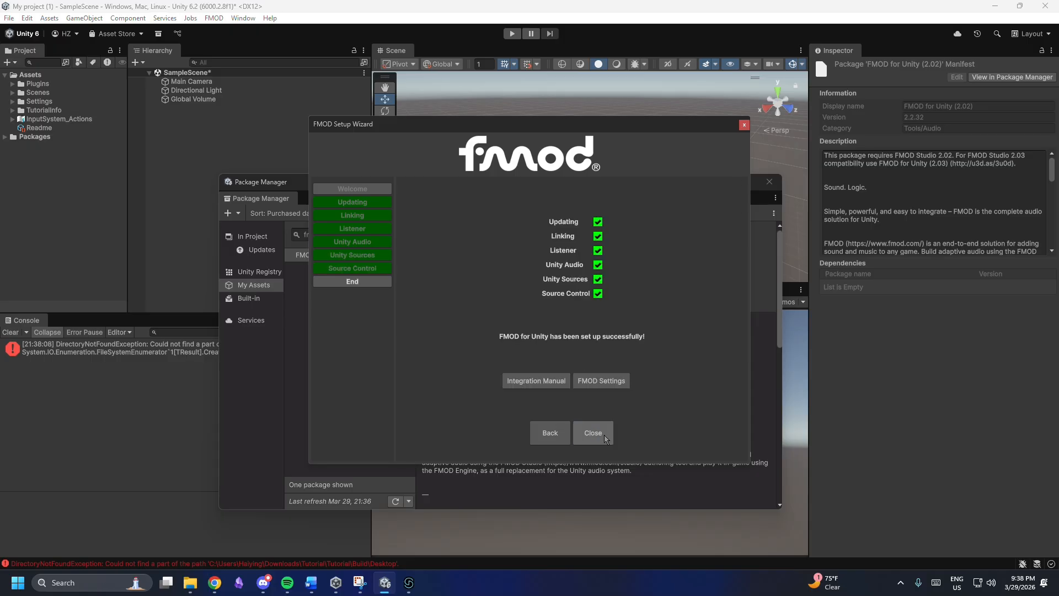
# Close the finished FMOD Setup Wizard and the Package Manager, and select the error entry in the Console
pyautogui.click(593, 432)
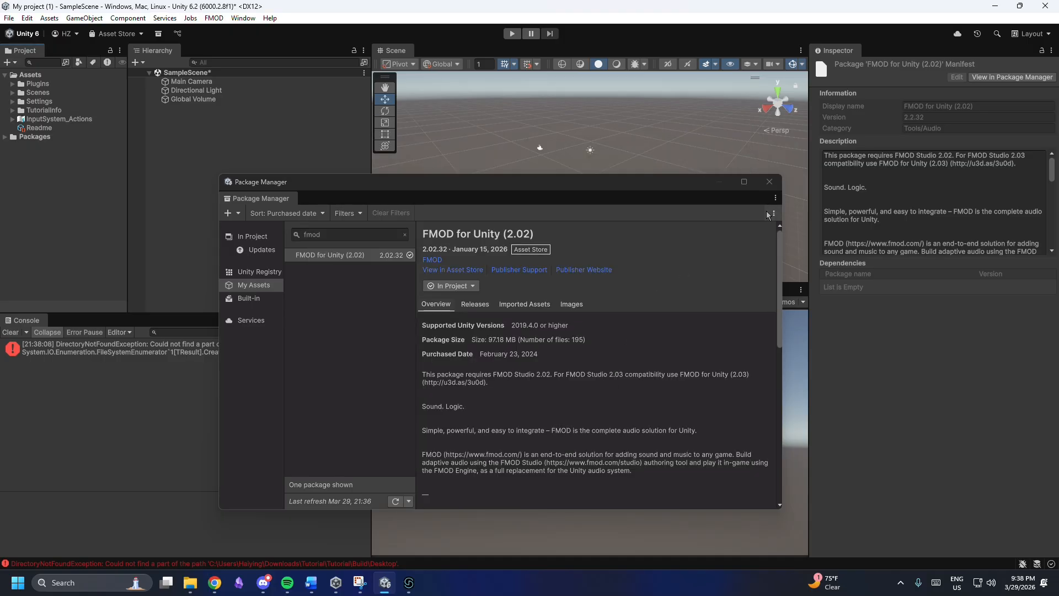
pyautogui.click(769, 181)
pyautogui.click(331, 349)
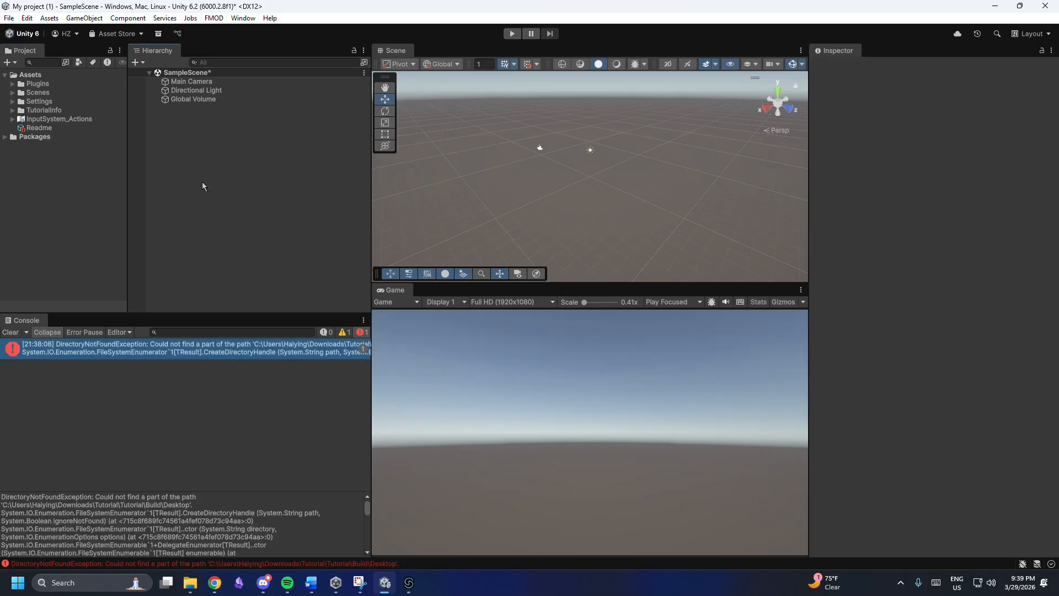
# Reopen the FMOD Setup Wizard to view its Welcome page and close it again
pyautogui.click(243, 18)
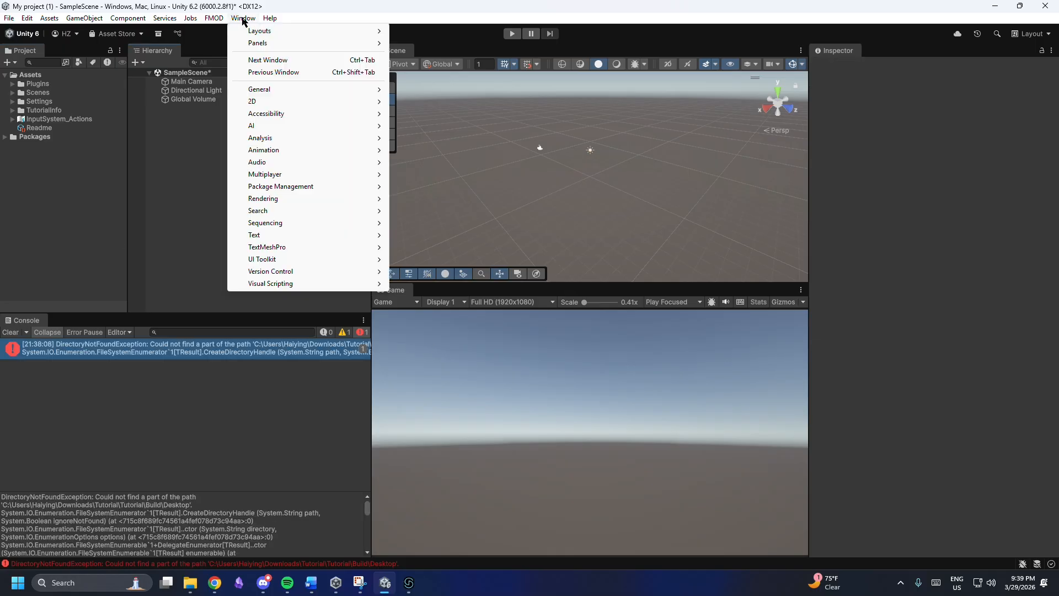
pyautogui.moveTo(214, 18)
pyautogui.click(251, 133)
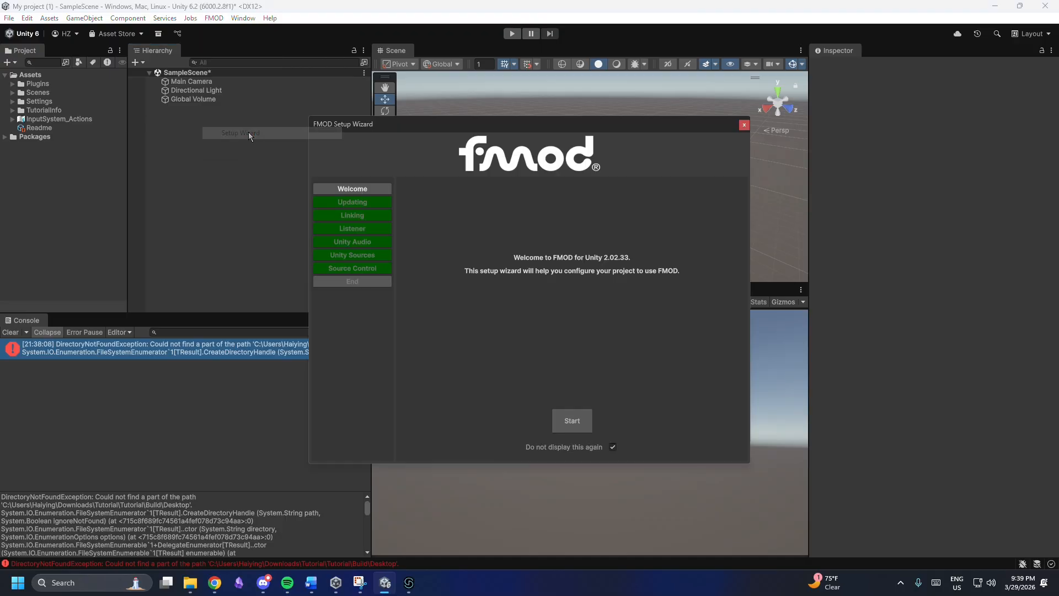
pyautogui.click(743, 124)
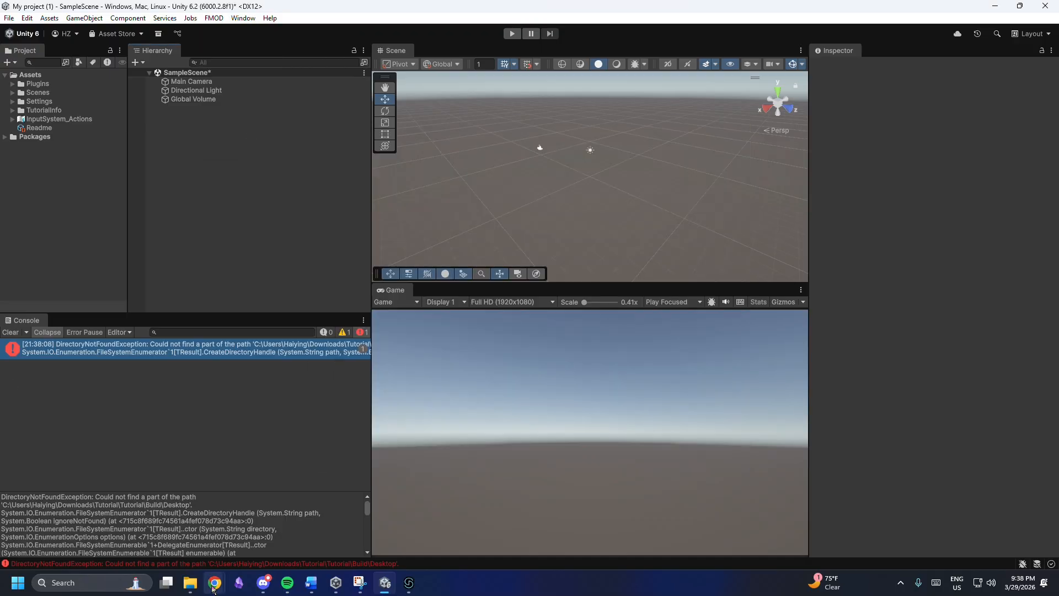
# Switch to Chrome and look through the Unity integration guide in the documentation on the FMOD website
pyautogui.moveTo(214, 588)
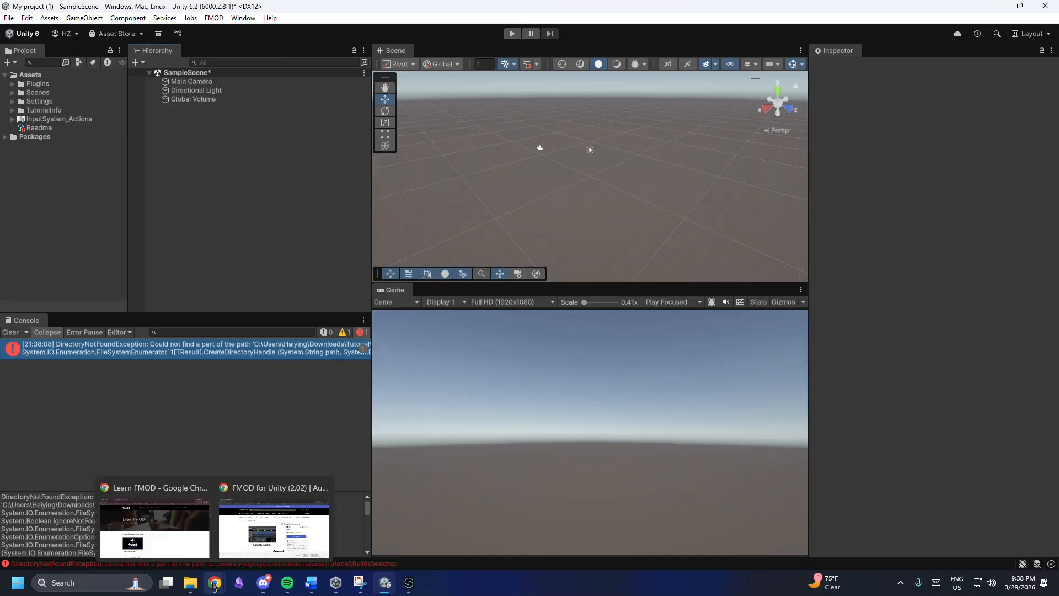
pyautogui.click(202, 519)
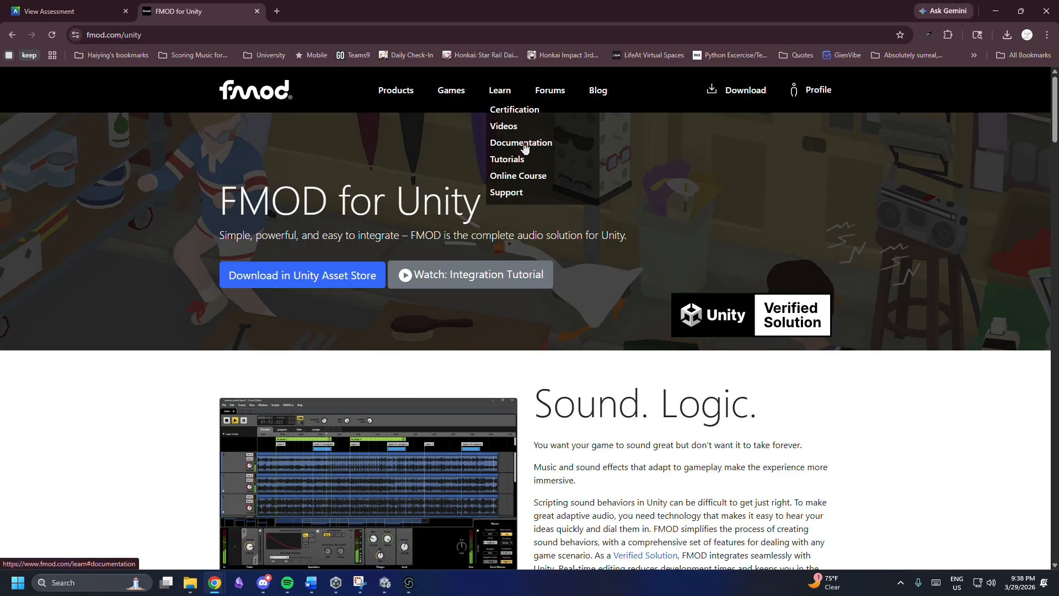
pyautogui.click(521, 144)
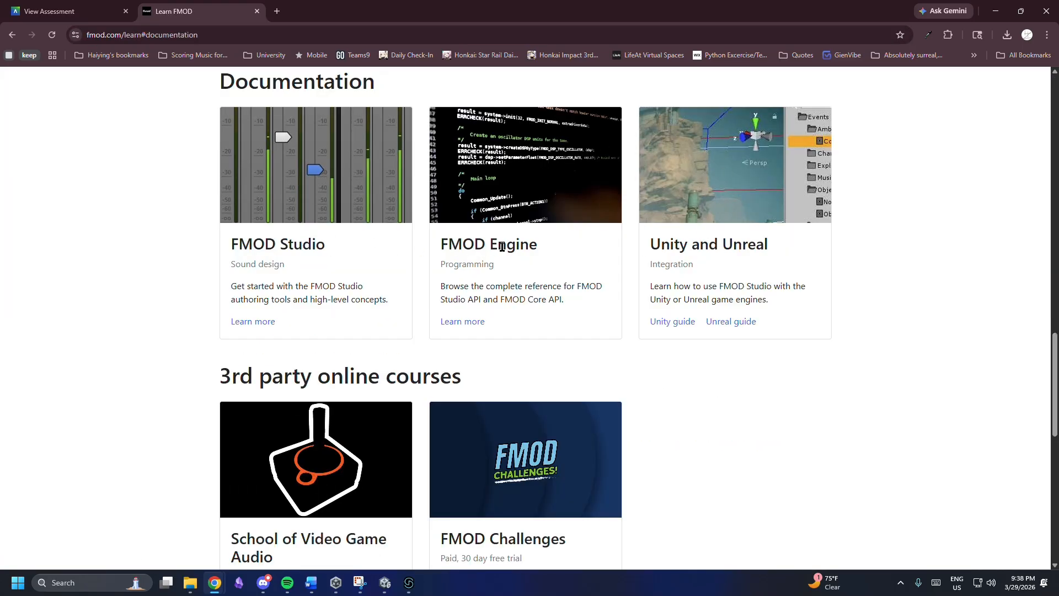
pyautogui.click(683, 322)
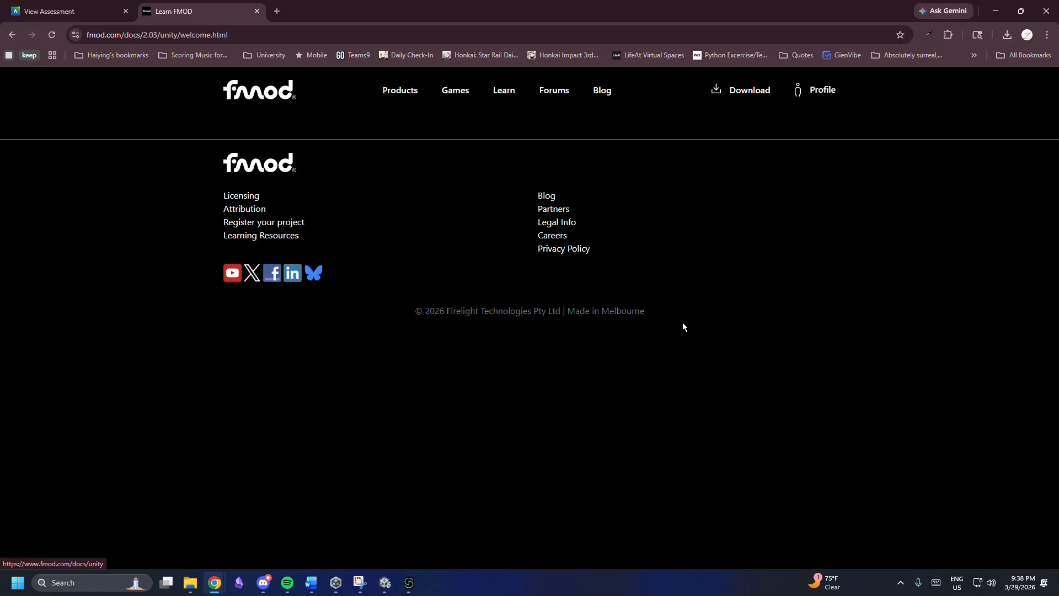
pyautogui.scroll(-4, 622, 282)
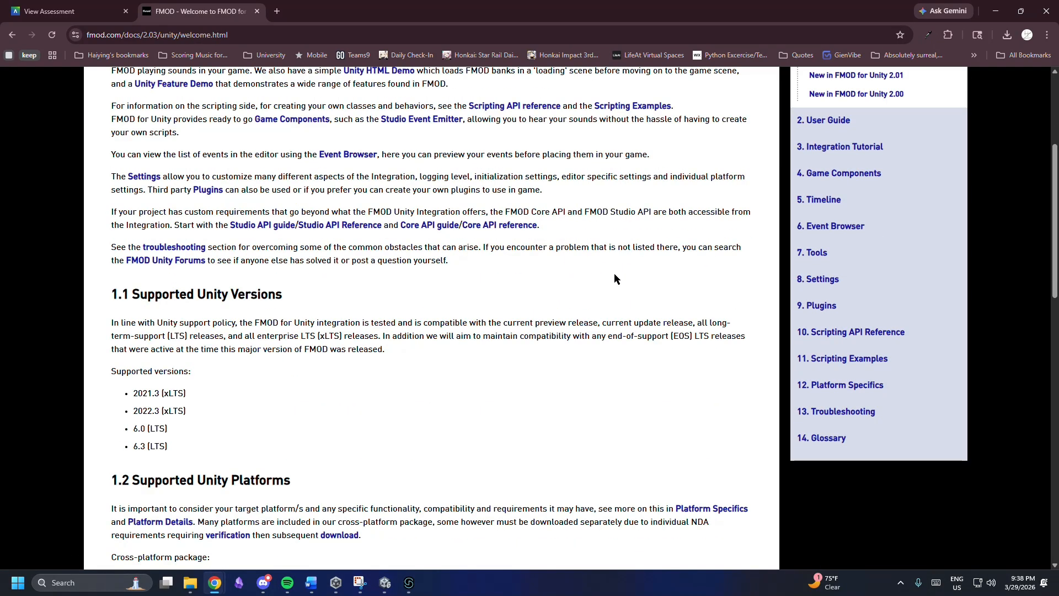
pyautogui.scroll(-5, 615, 274)
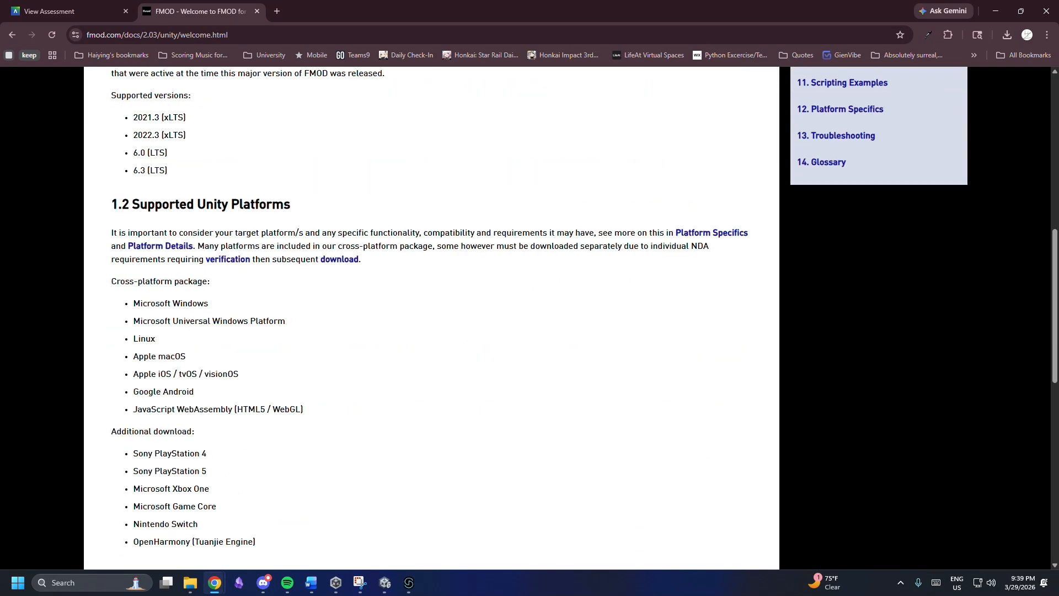
pyautogui.scroll(10, 430, 318)
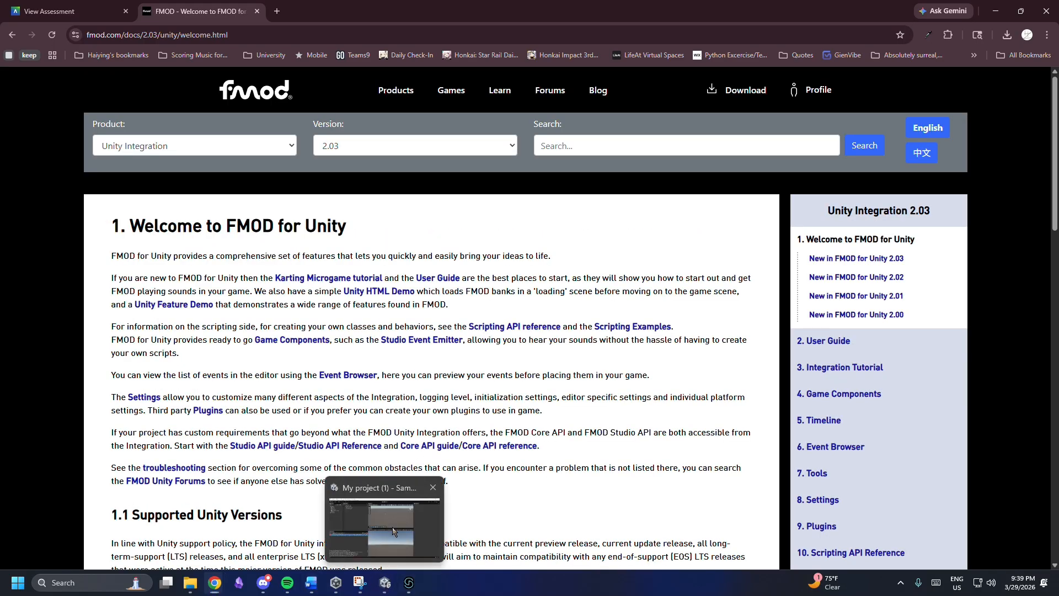
# Switch back to Unity and examine the details of the DirectoryNotFoundException error in the Console
pyautogui.click(385, 590)
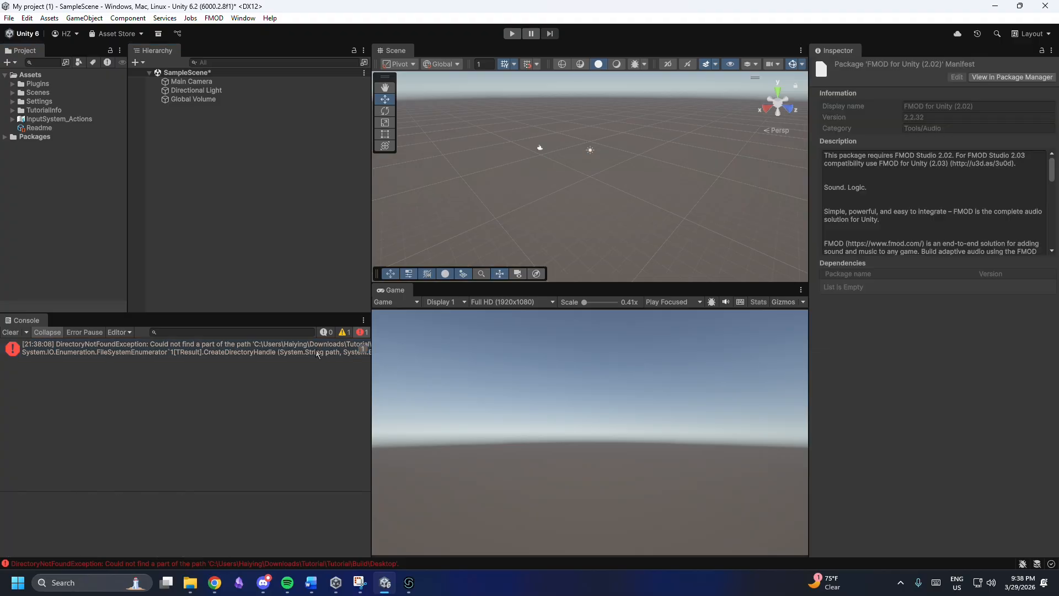
pyautogui.click(319, 353)
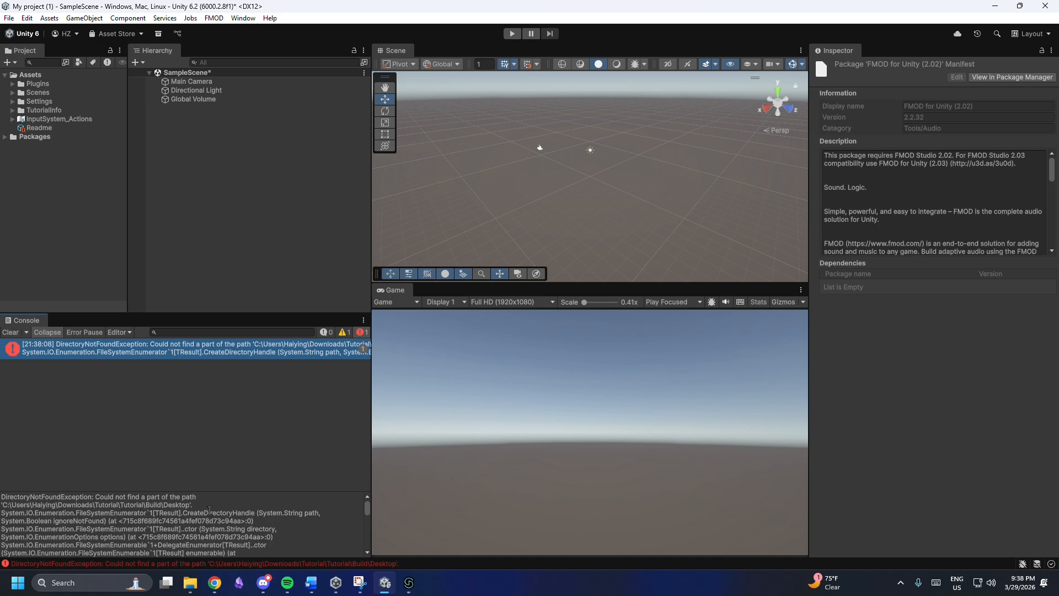
pyautogui.click(228, 244)
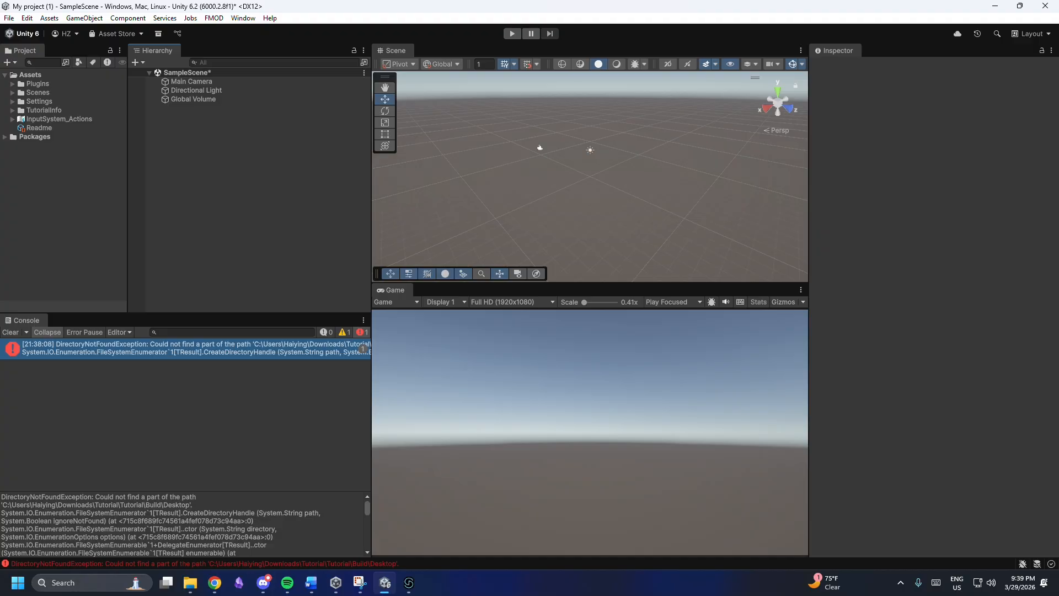
# Switch to FMOD Studio and import the CCUS Song_90BPM_L32 and birds-ambiance MP3 files from Downloads > Tutorial as assets
pyautogui.click(409, 582)
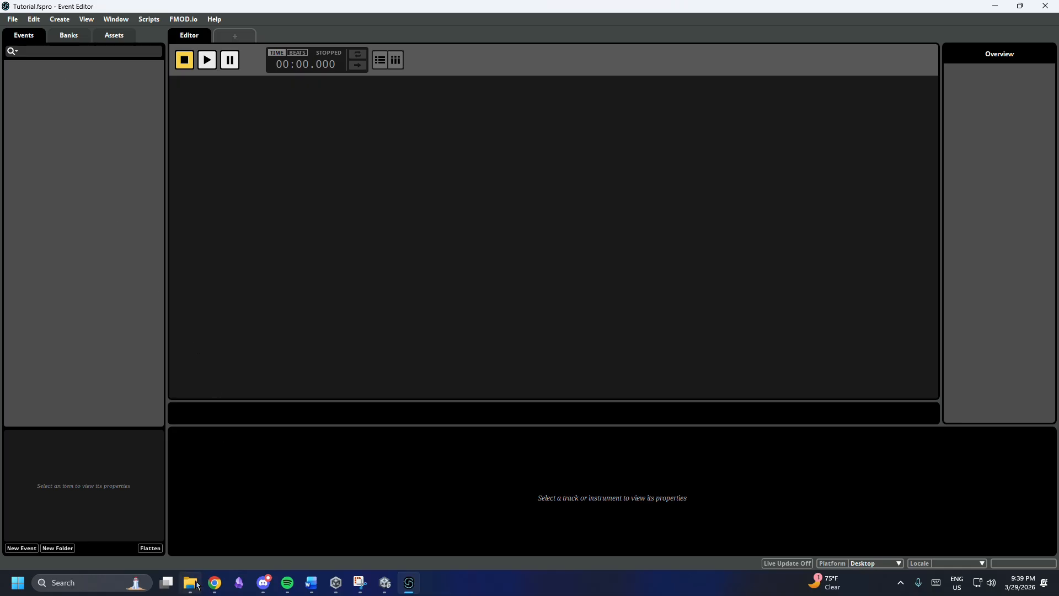
pyautogui.click(126, 34)
pyautogui.click(191, 588)
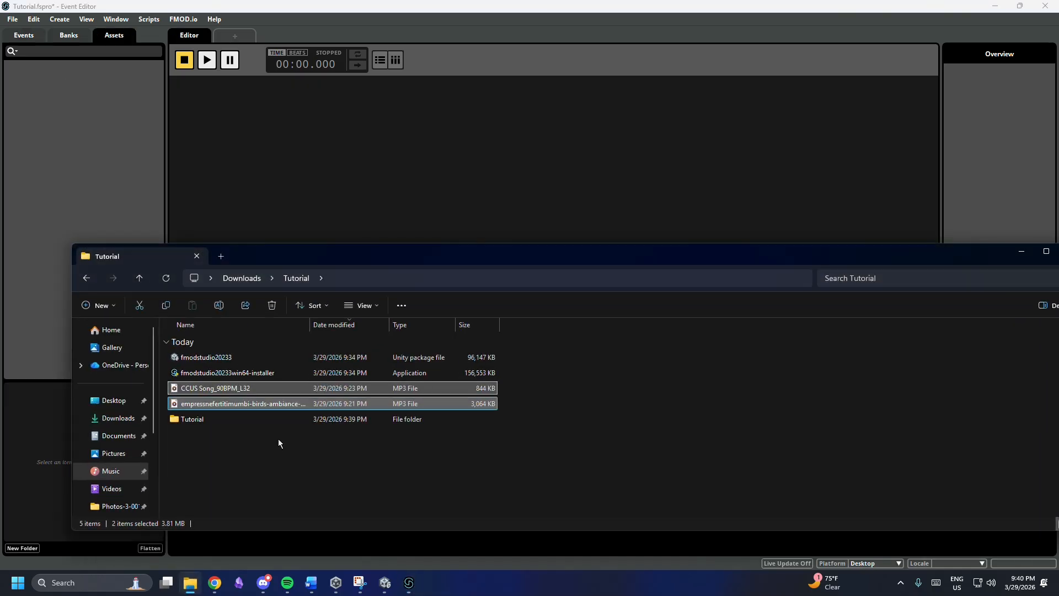
pyautogui.moveTo(485, 392); pyautogui.dragTo(137, 181)
pyautogui.click(1021, 251)
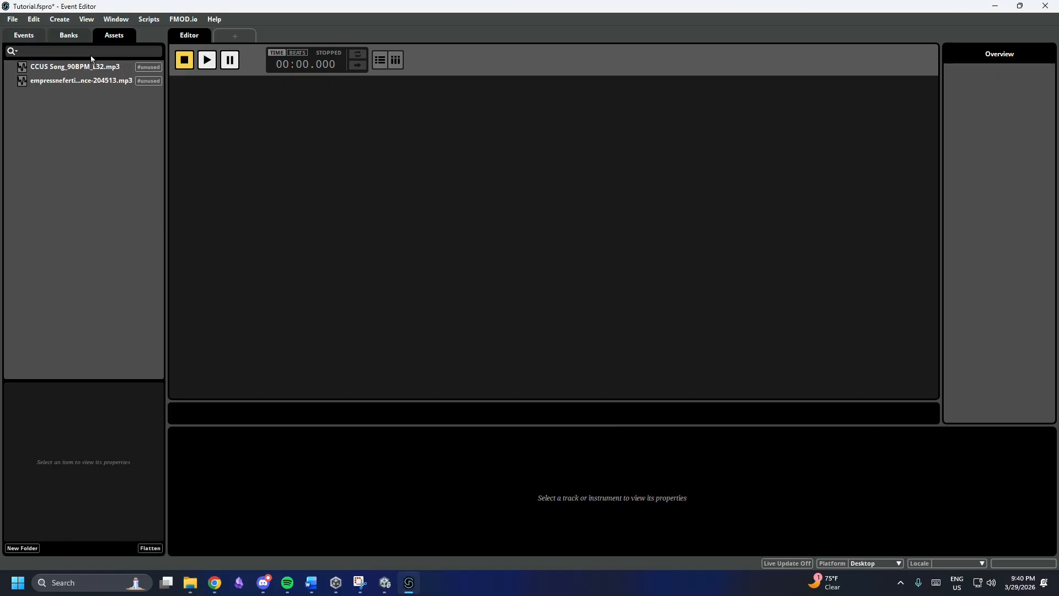
pyautogui.click(60, 68)
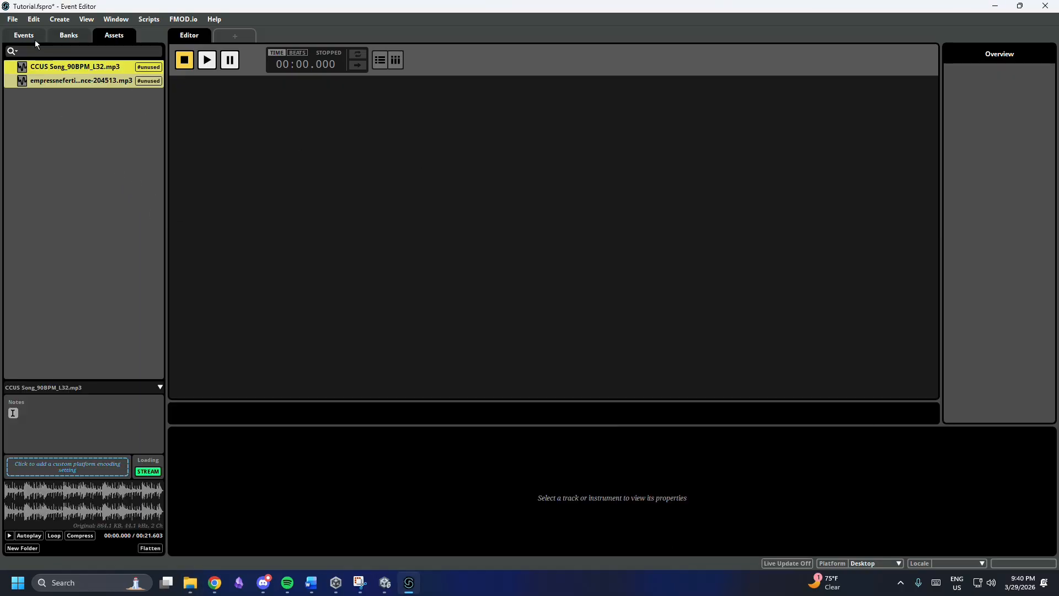
# Create a new event named Music
pyautogui.click(25, 36)
pyautogui.rightClick(71, 91)
pyautogui.click(150, 90)
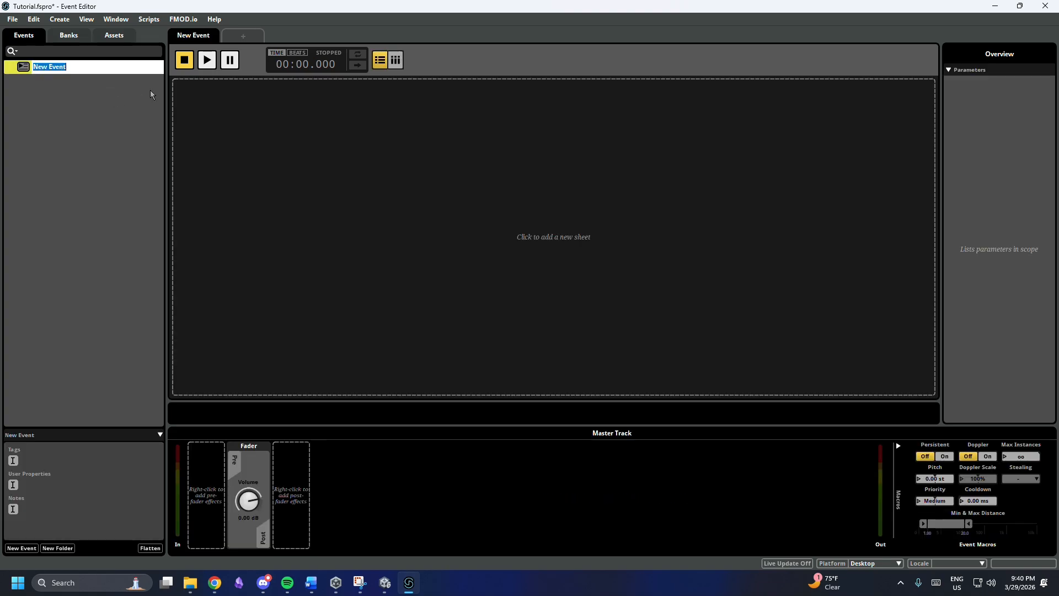
pyautogui.write('Music')
pyautogui.click(81, 81)
# Add a timeline sheet to the Music event and place CCUS Song_90BPM_L32.mp3 at the start of its Master track
pyautogui.click(110, 36)
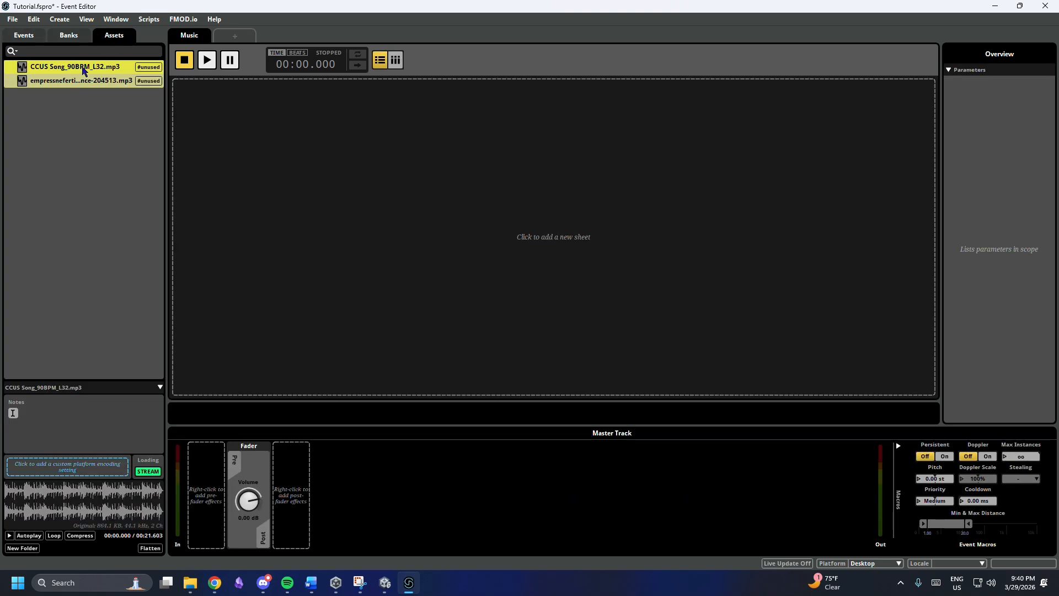
pyautogui.click(502, 208)
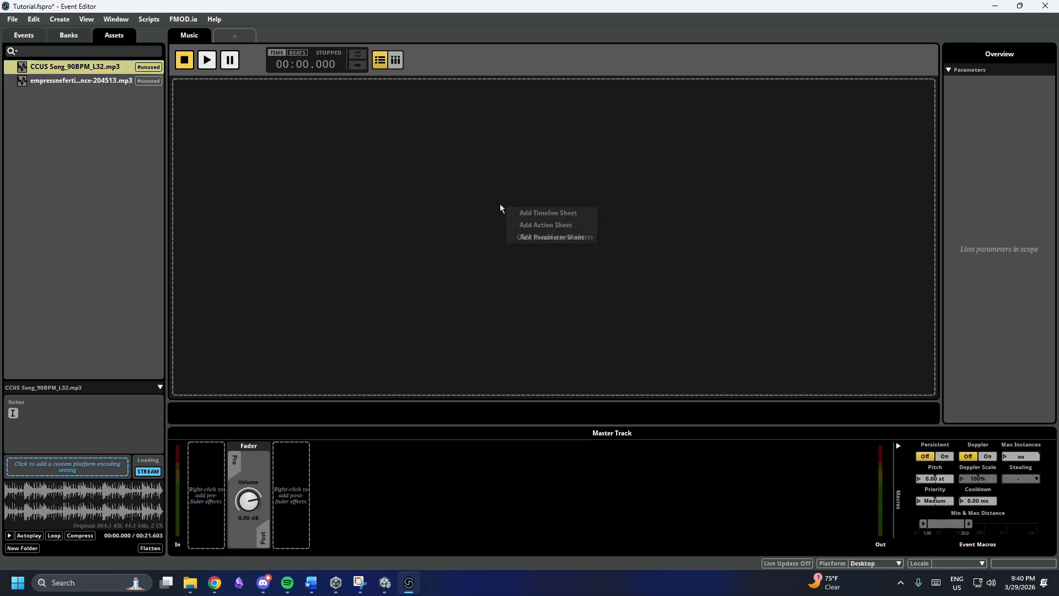
pyautogui.click(569, 213)
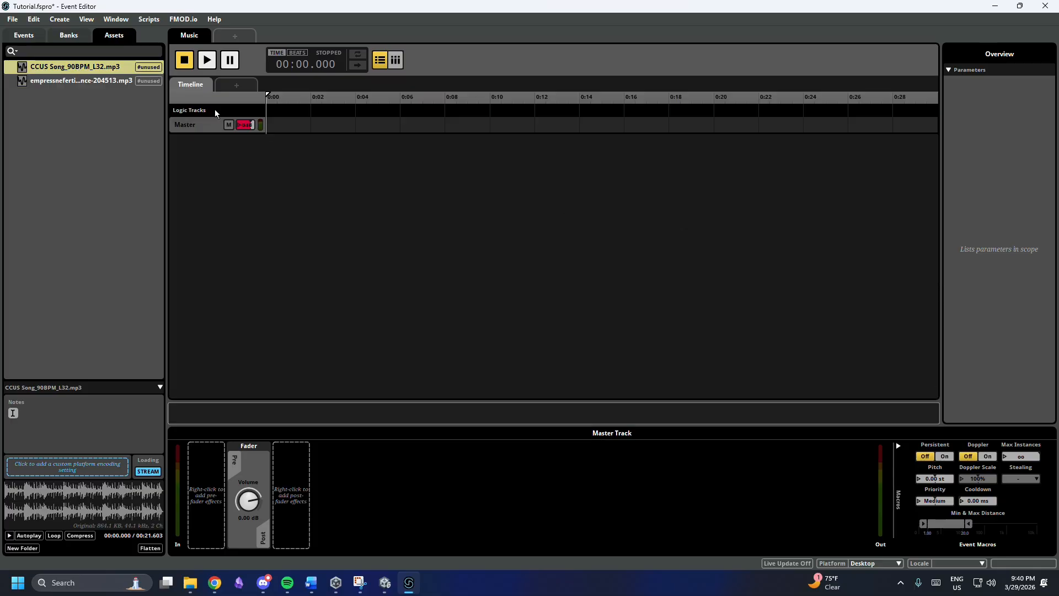
pyautogui.rightClick(202, 130)
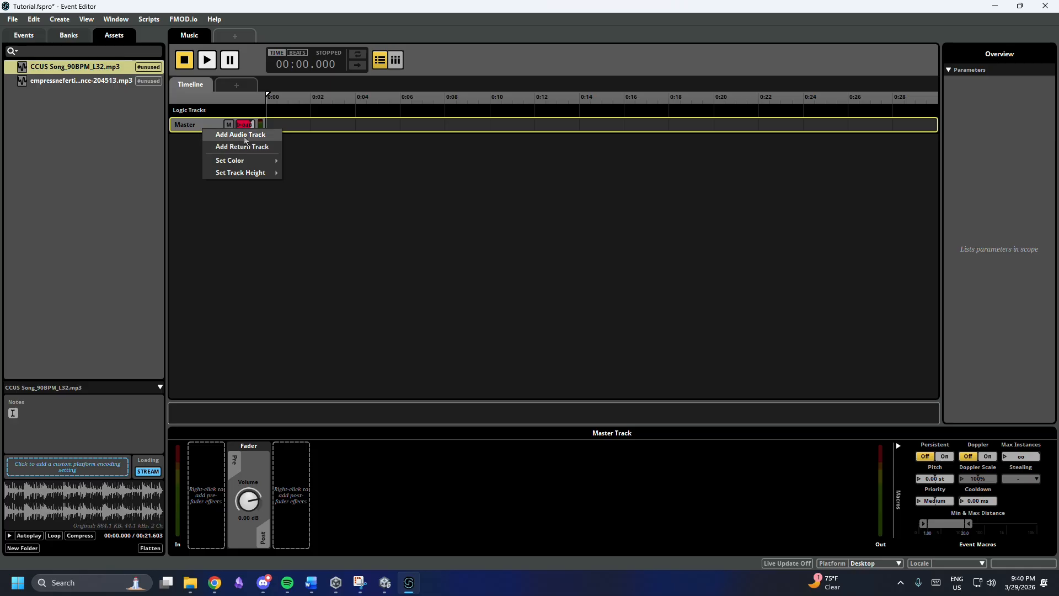
pyautogui.moveTo(66, 61); pyautogui.dragTo(271, 128)
pyautogui.click(260, 160)
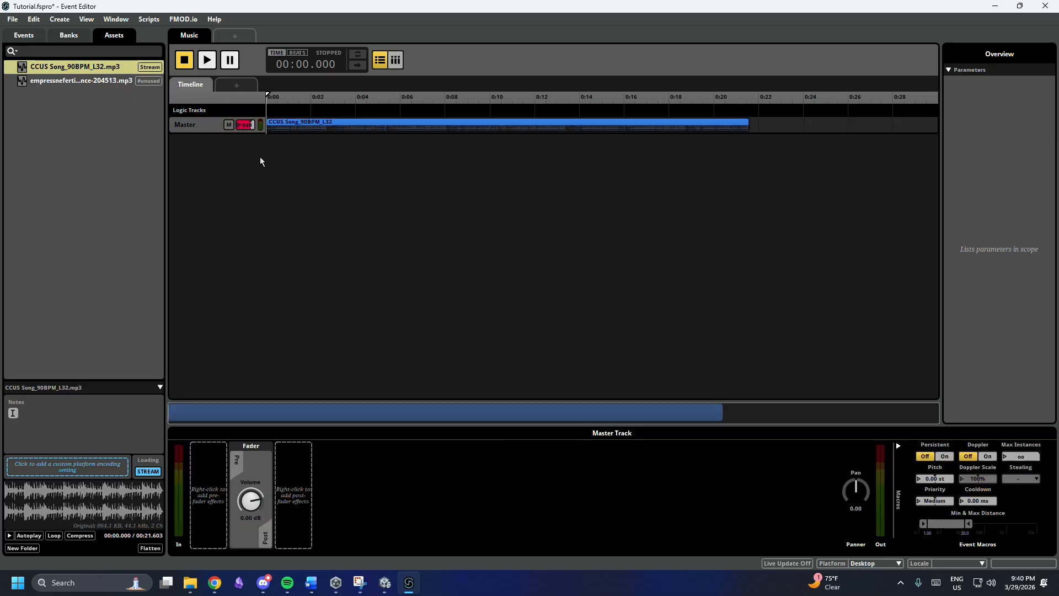
# Create a second event named Bird Loop
pyautogui.click(23, 36)
pyautogui.rightClick(50, 75)
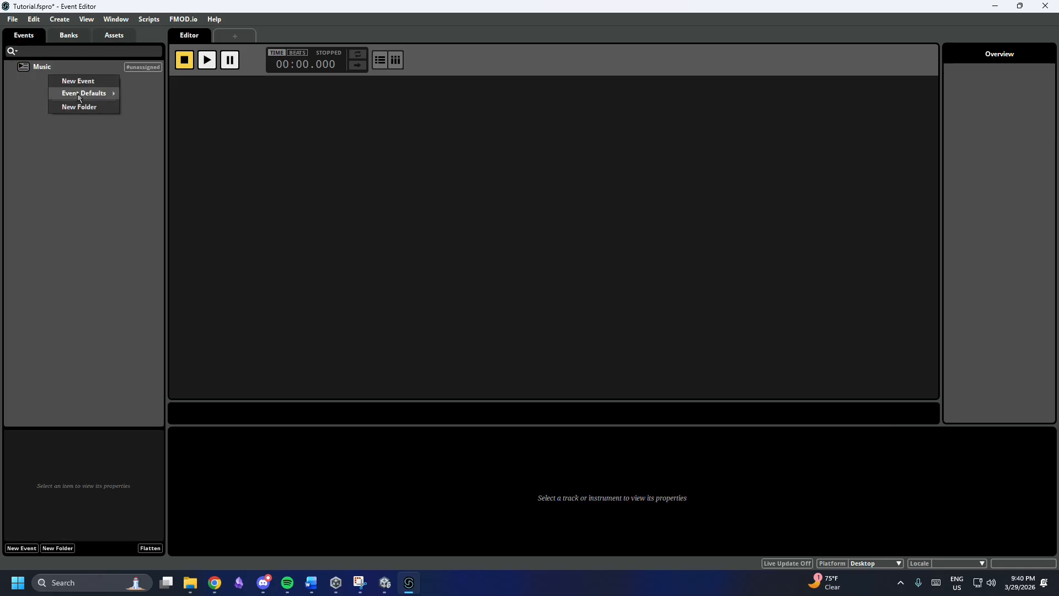
pyautogui.click(82, 83)
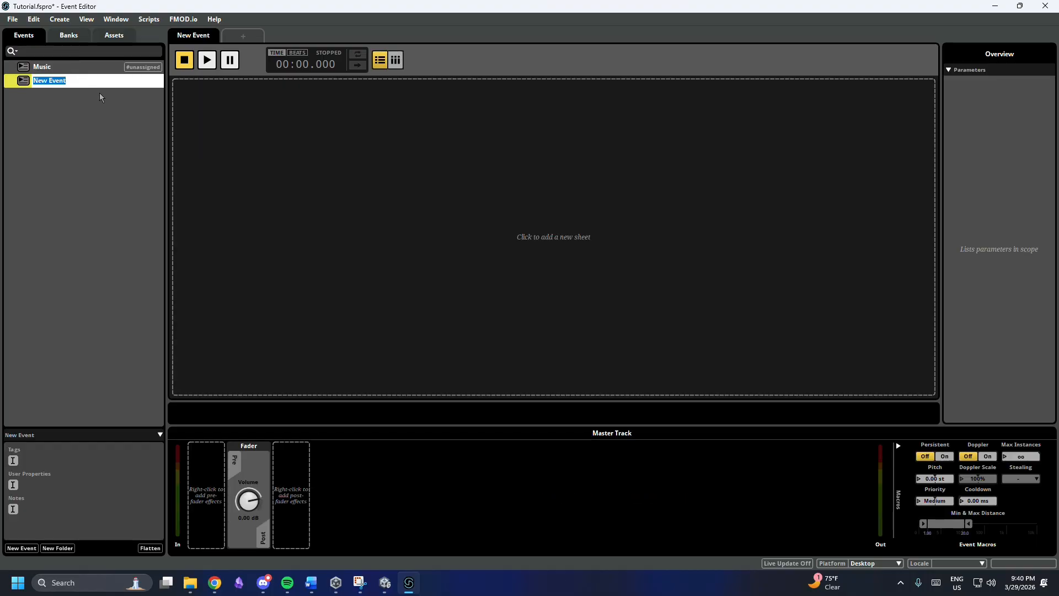
pyautogui.write('Bird Loop')
pyautogui.press('Return')
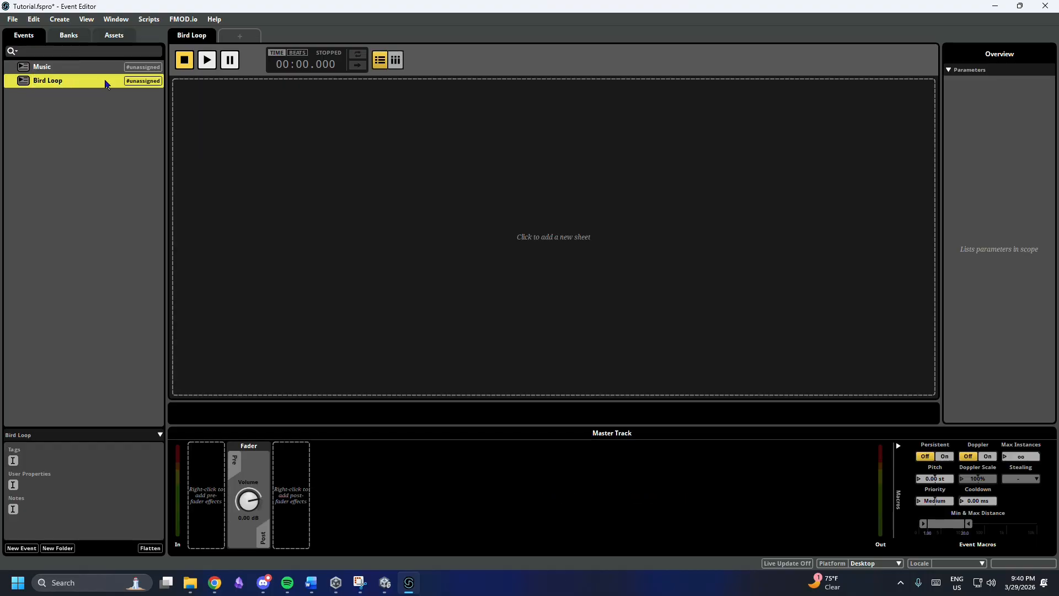
# Add a timeline sheet to the Bird Loop event and place the birds-ambiance MP3 at the start of its Master track
pyautogui.click(113, 38)
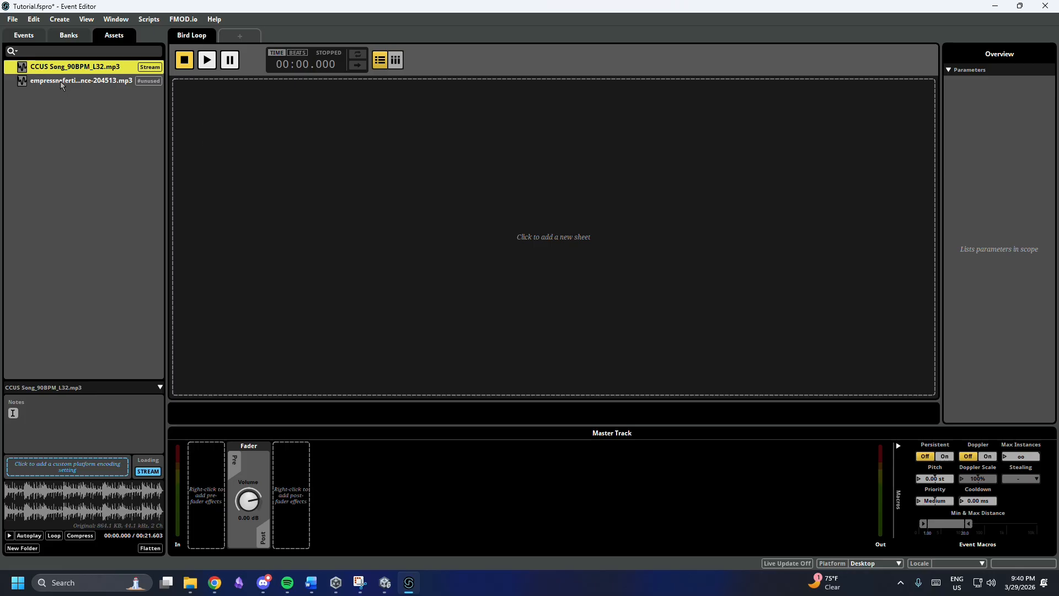
pyautogui.click(204, 109)
pyautogui.click(252, 114)
pyautogui.moveTo(81, 81); pyautogui.dragTo(273, 128)
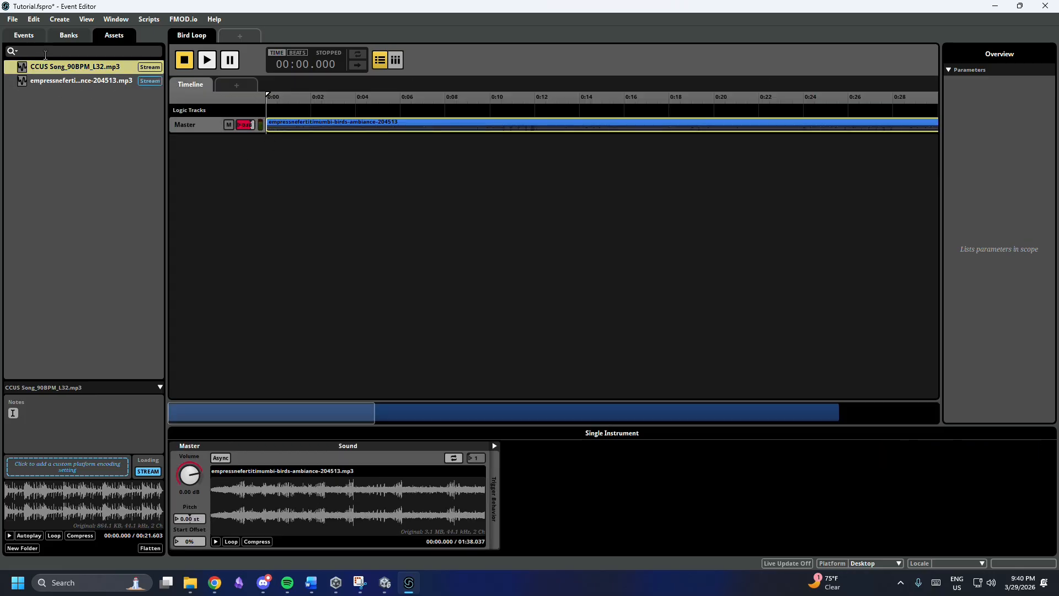
# Assign the Music and Bird Loop events to the Master bank and expand the bank to list them
pyautogui.click(28, 39)
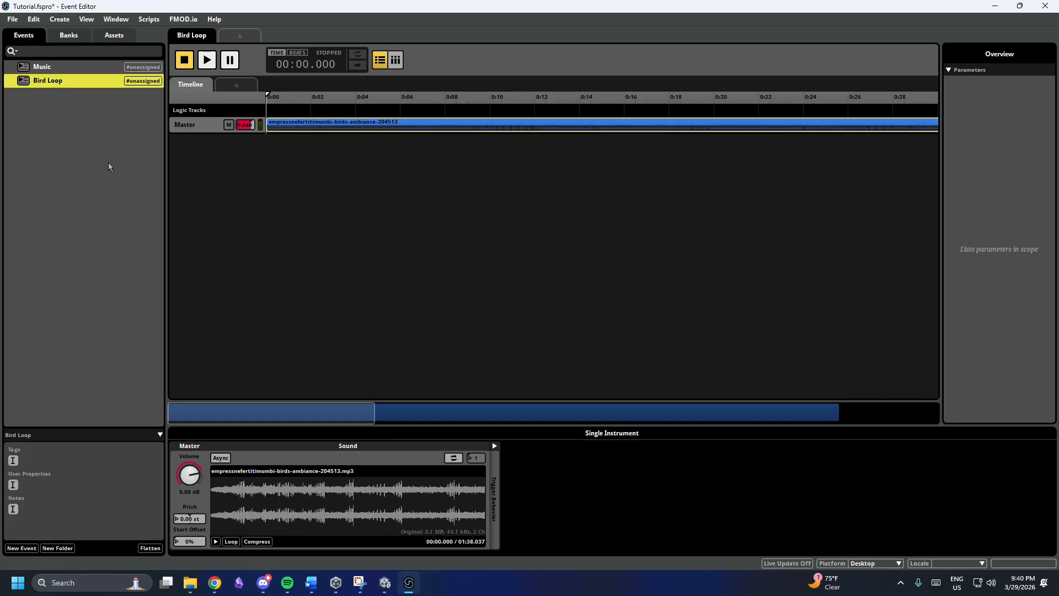
pyautogui.click(74, 69)
pyautogui.click(62, 33)
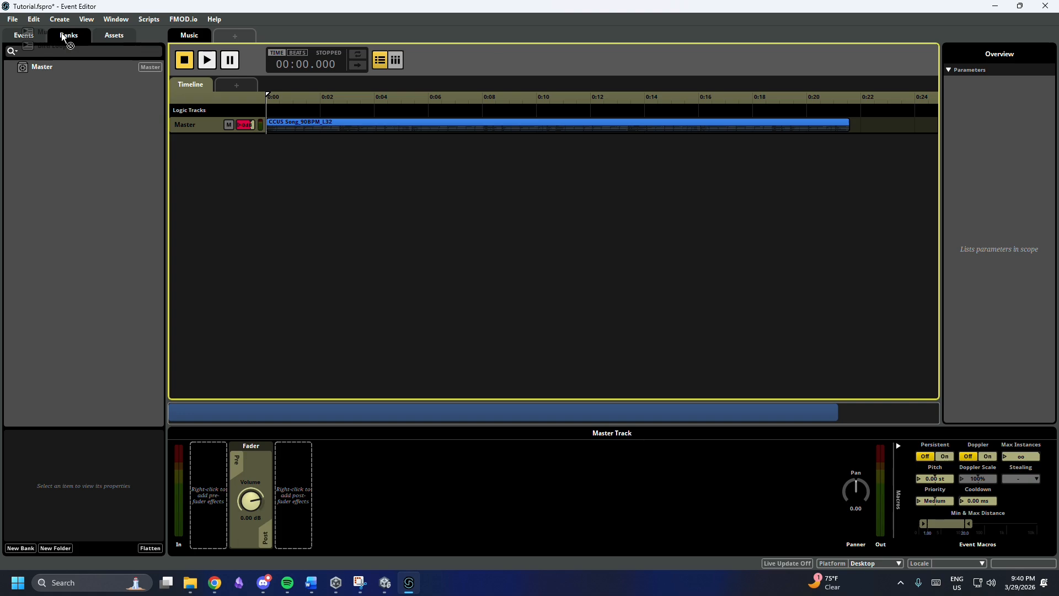
pyautogui.click(8, 67)
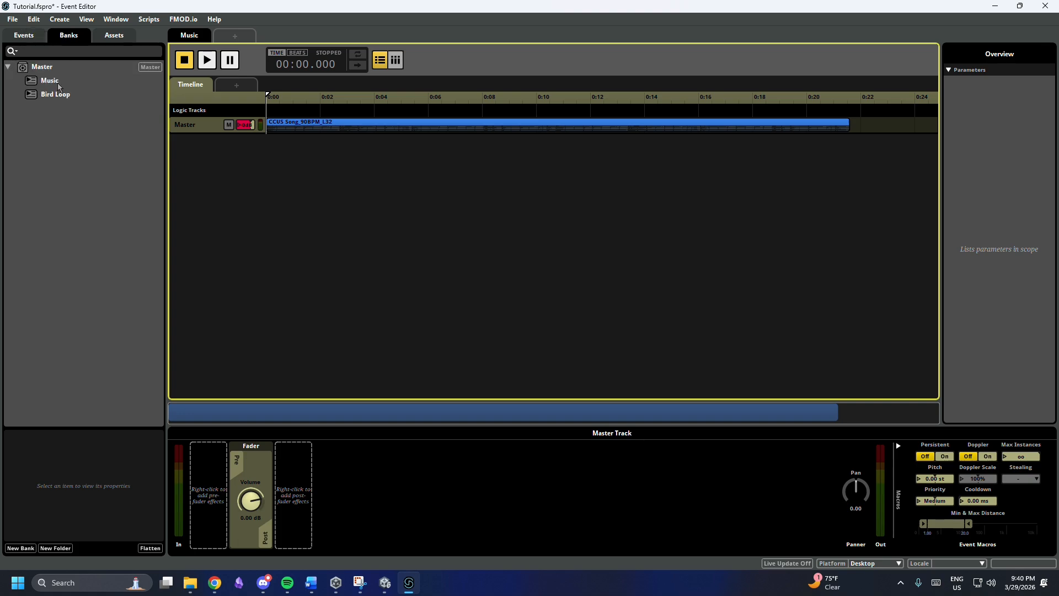
# Build the Master bank containing the two events
pyautogui.click(57, 83)
pyautogui.click(57, 93)
pyautogui.rightClick(53, 68)
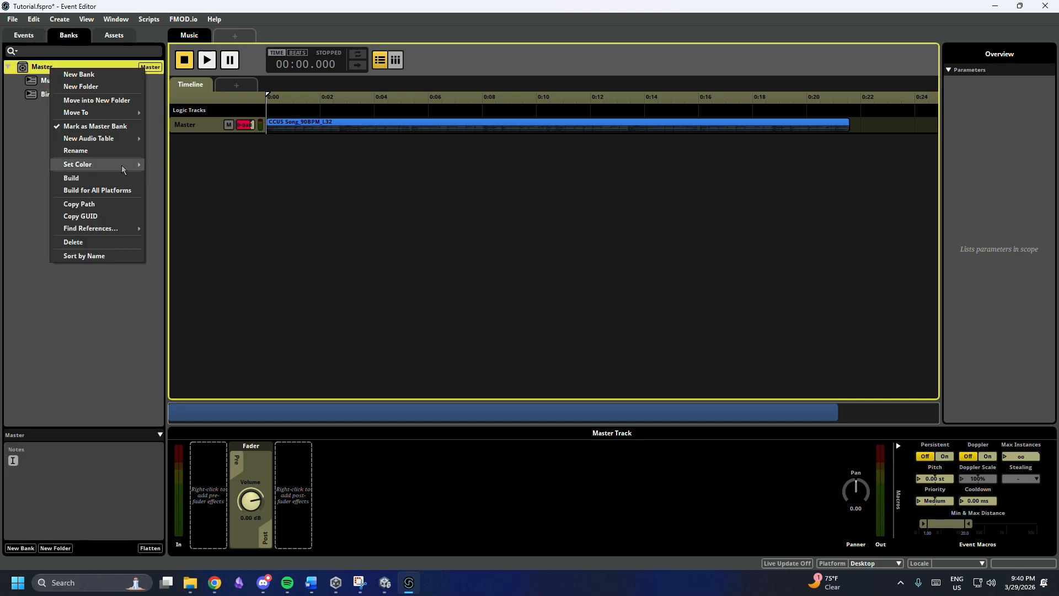
pyautogui.click(71, 178)
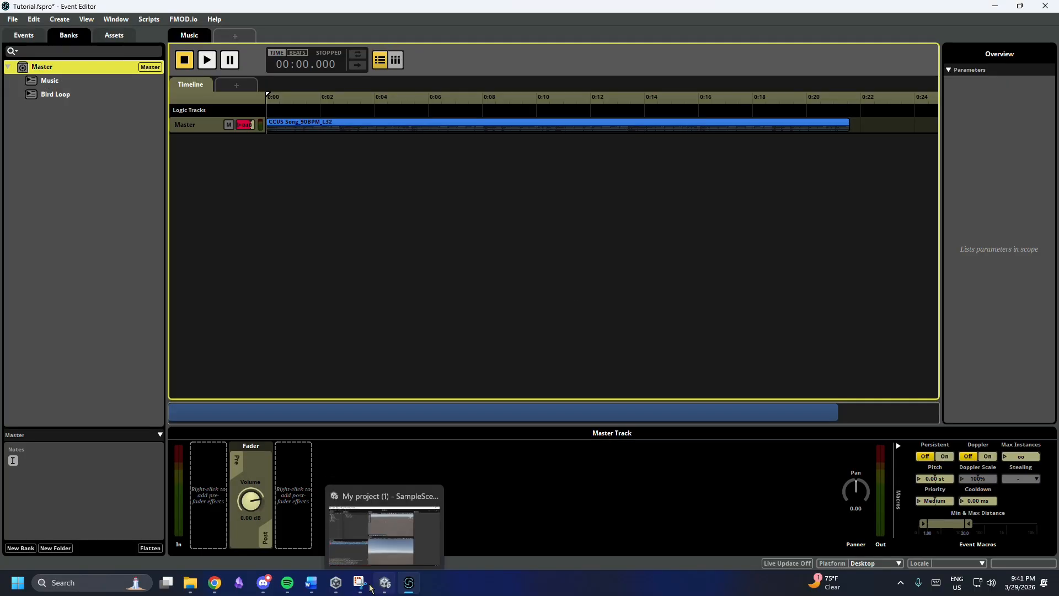
# Switch to the Unity project and refresh the FMOD banks
pyautogui.click(378, 584)
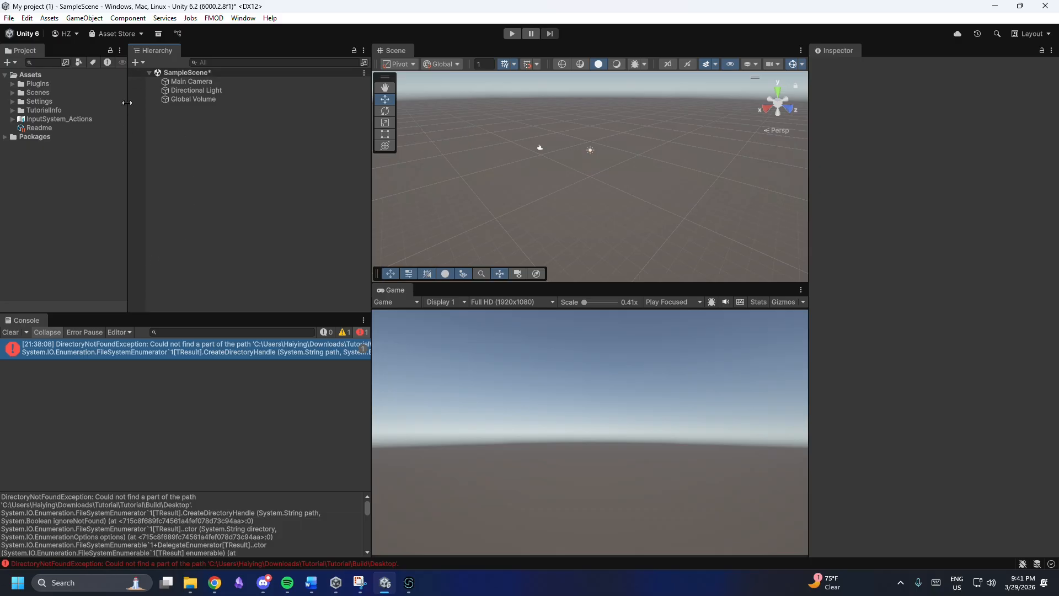
pyautogui.click(207, 21)
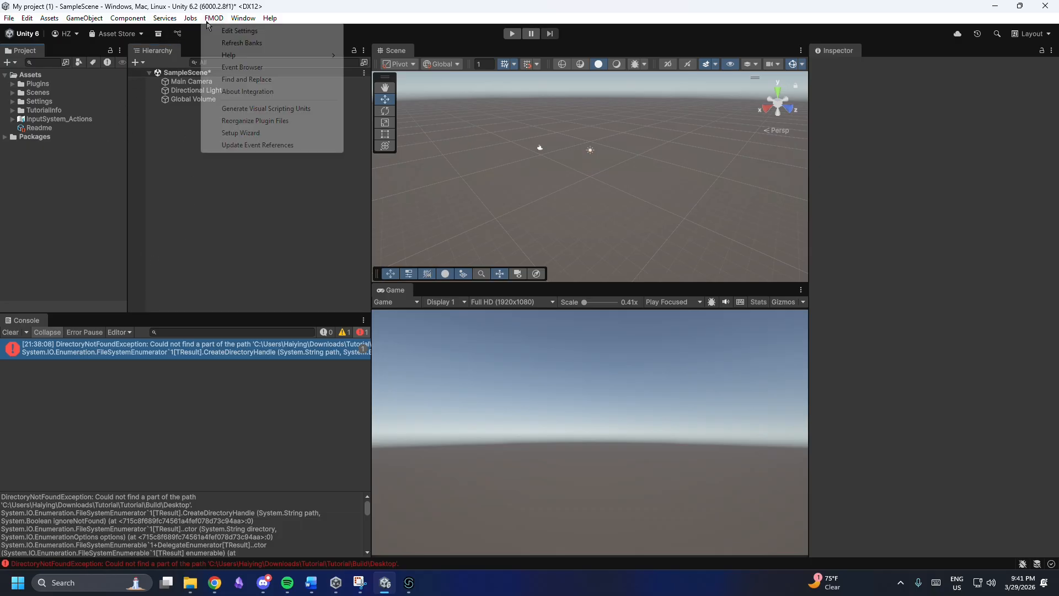
pyautogui.click(232, 46)
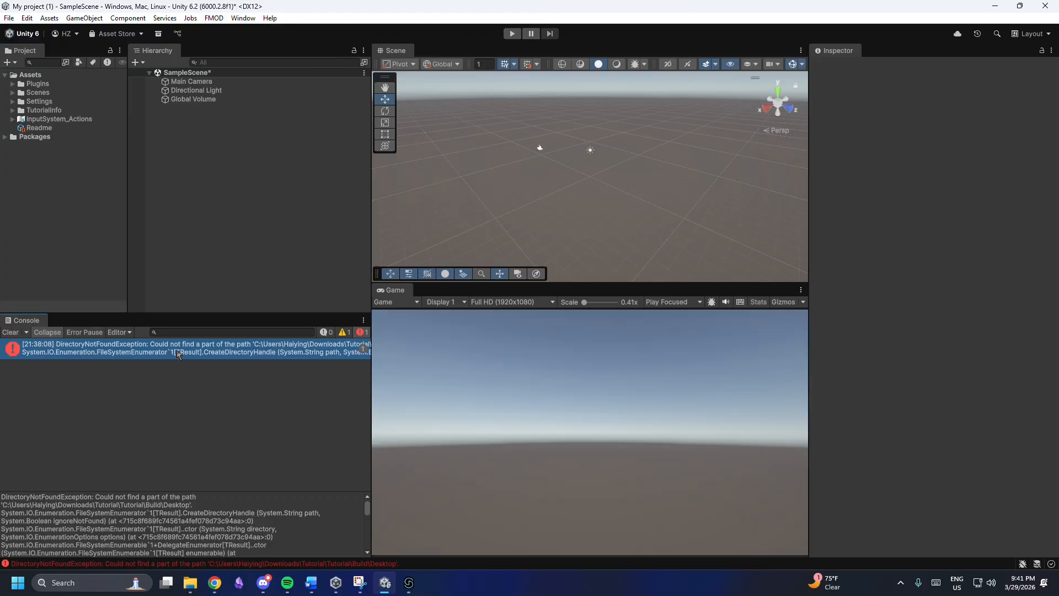
pyautogui.click(185, 296)
pyautogui.click(91, 249)
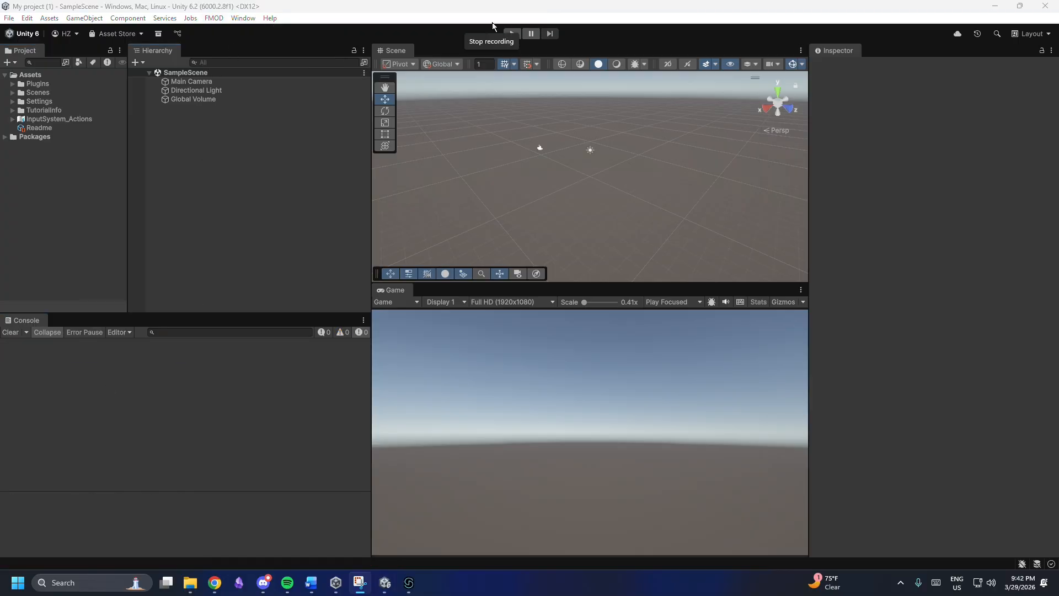
pyautogui.click(310, 125)
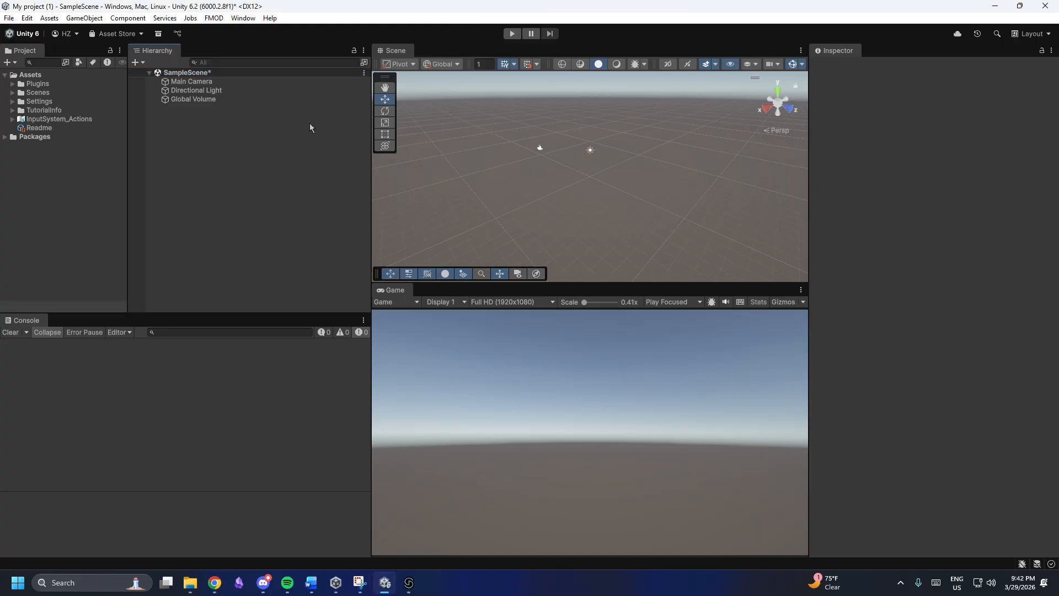
# Add an FMOD Studio Event Emitter component to the Main Camera and assign the Bird Loop event to it
pyautogui.click(261, 82)
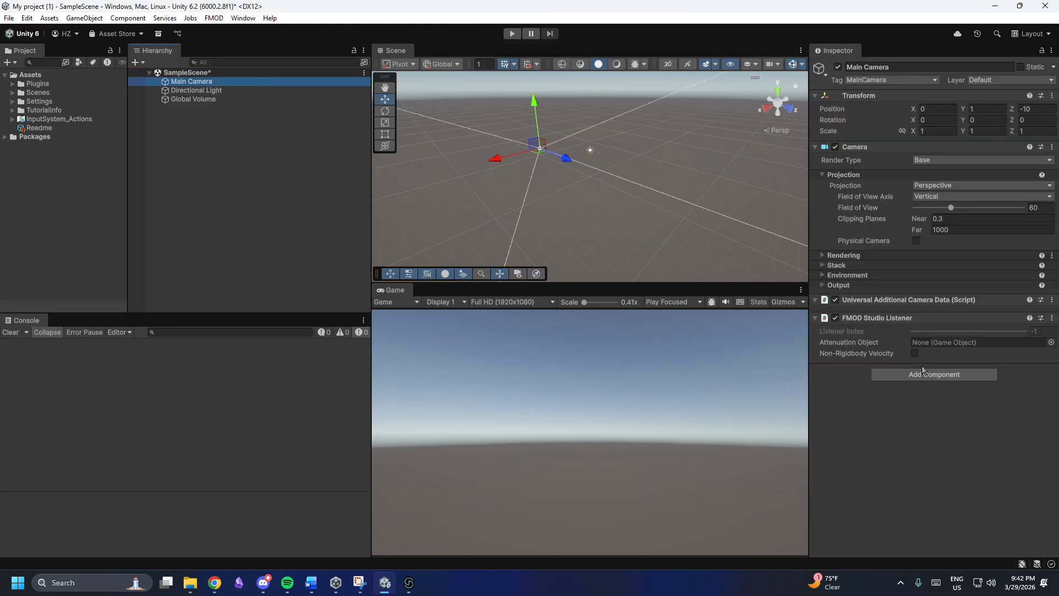
pyautogui.click(923, 371)
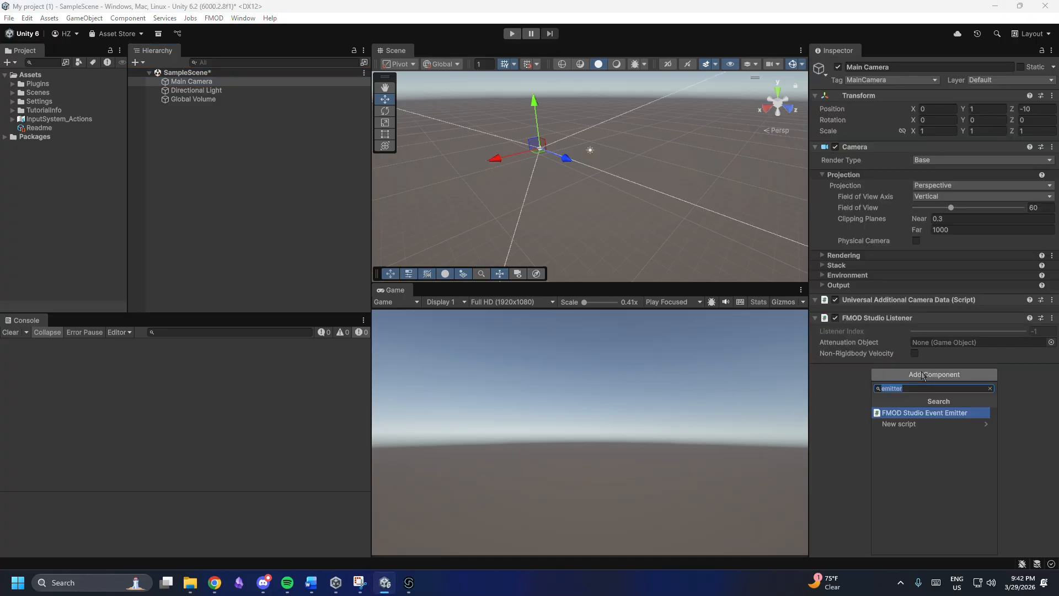
pyautogui.click(926, 415)
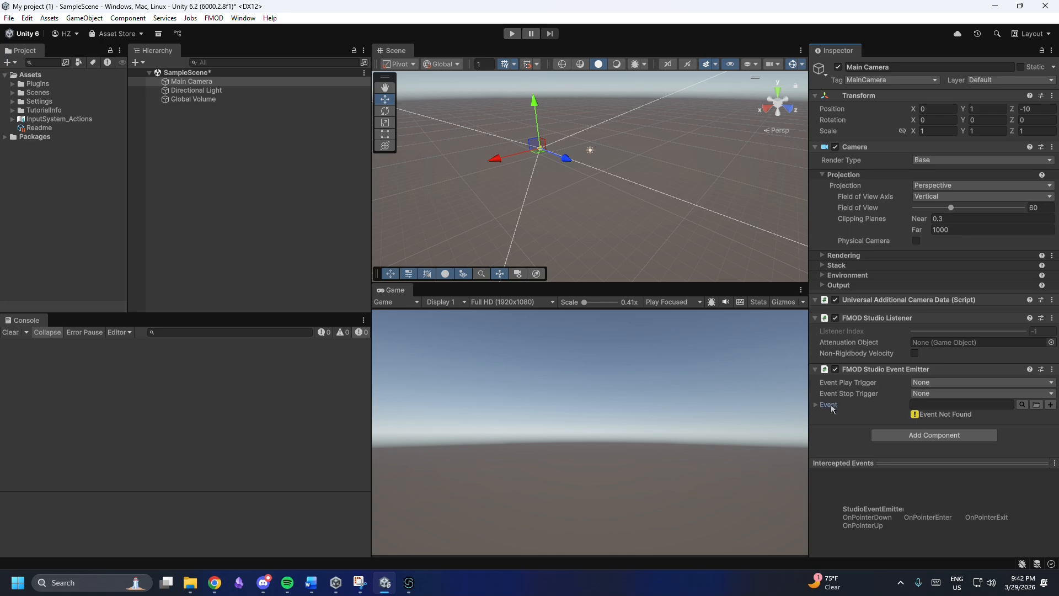
pyautogui.click(1021, 405)
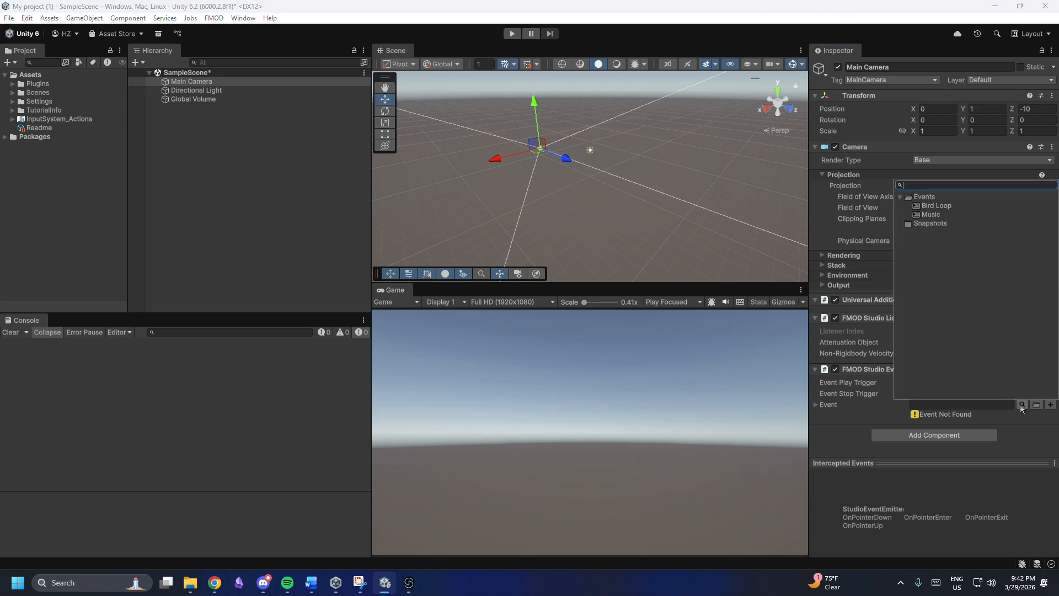
pyautogui.click(932, 207)
pyautogui.doubleClick(933, 207)
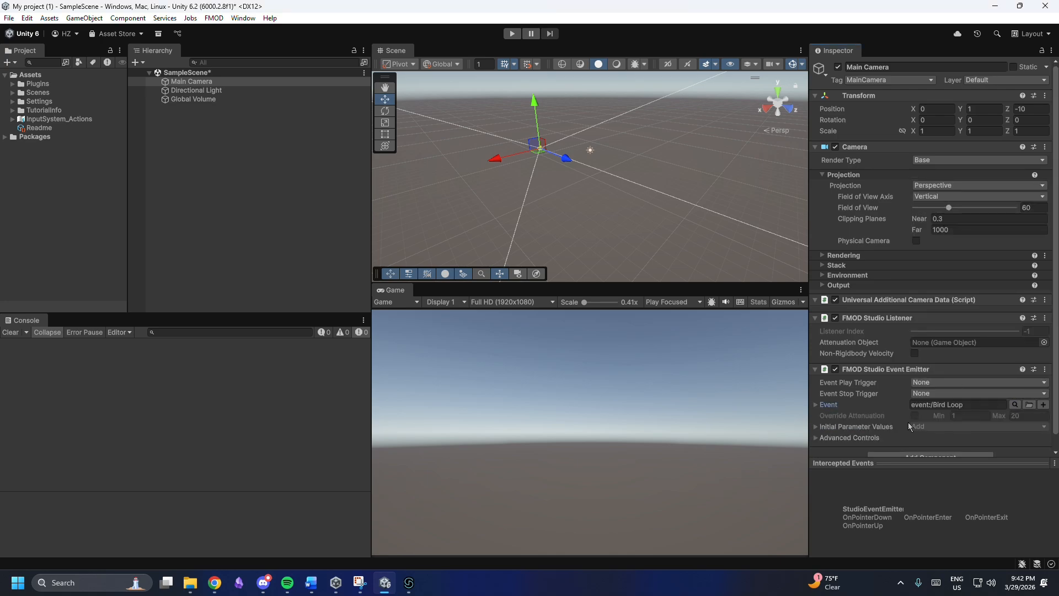
pyautogui.scroll(-1, 908, 425)
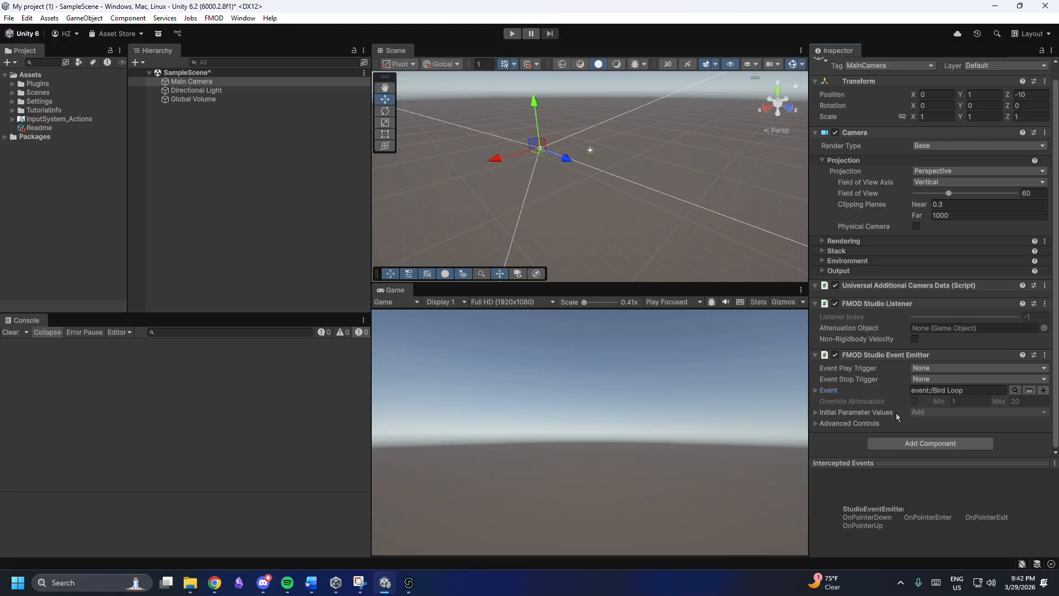
pyautogui.click(1014, 390)
pyautogui.click(327, 208)
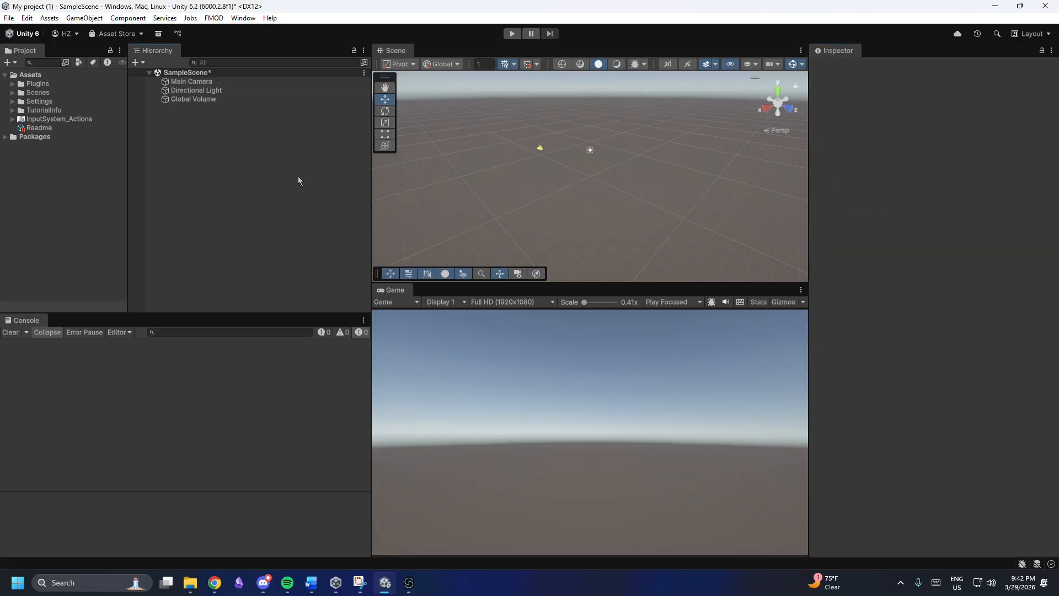
# Add a second FMOD Studio Event Emitter to the Main Camera and assign the Music event to it
pyautogui.click(227, 80)
pyautogui.scroll(-1, 993, 406)
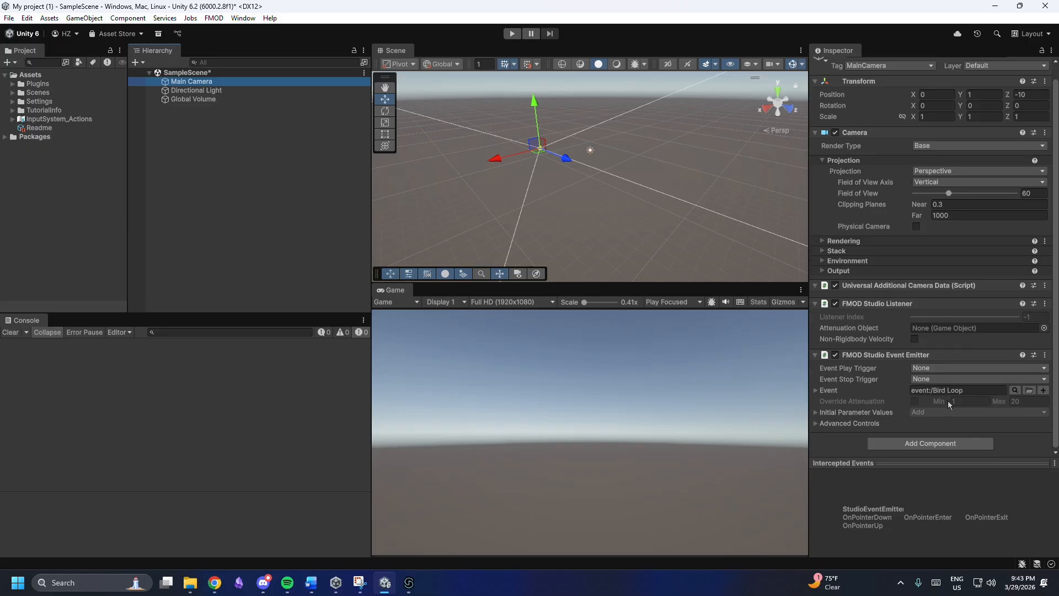
pyautogui.click(937, 441)
pyautogui.click(937, 427)
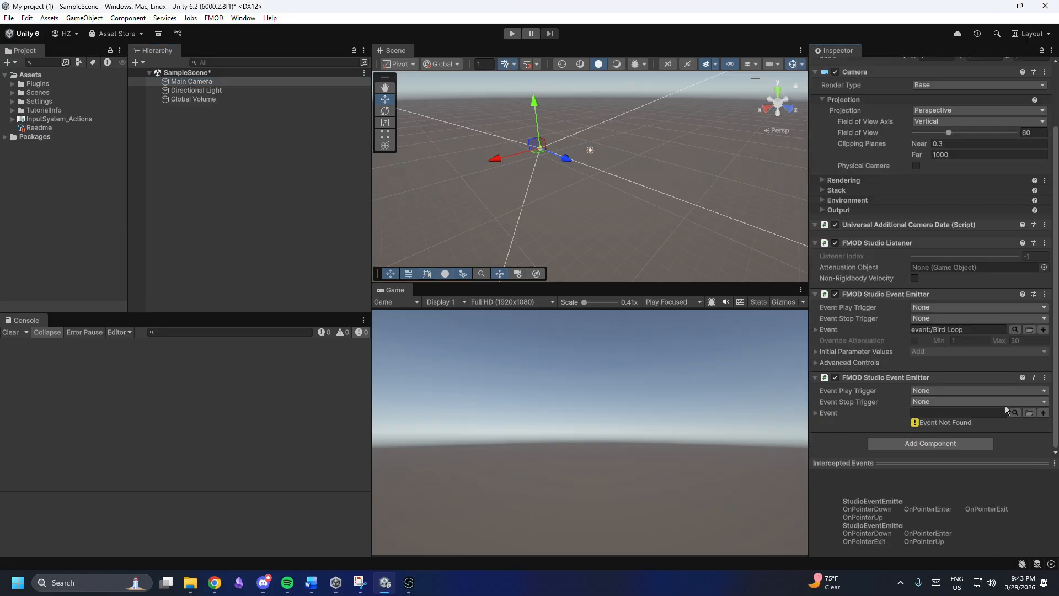
pyautogui.click(1015, 413)
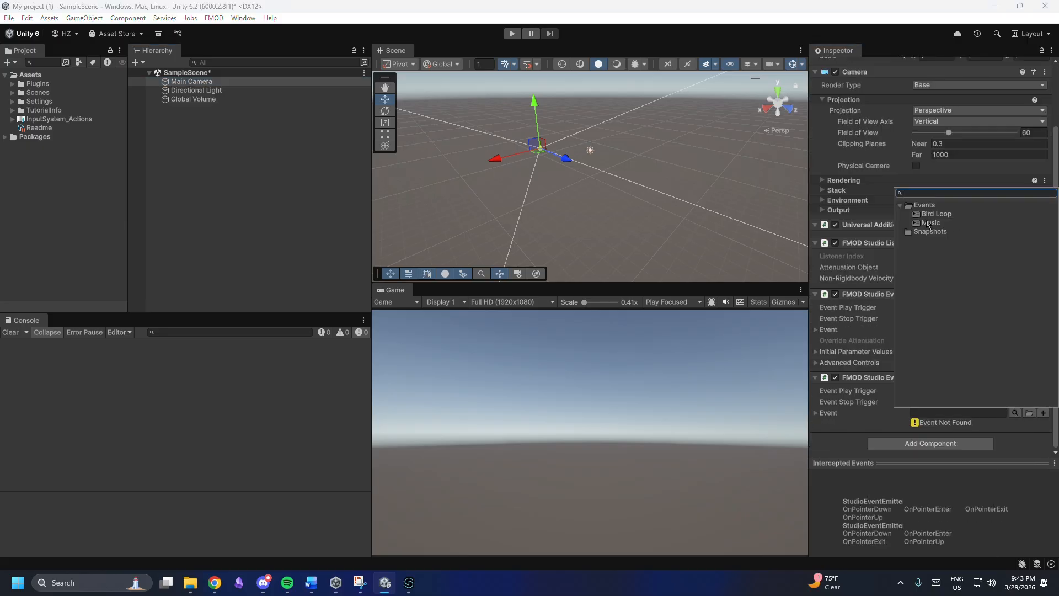
pyautogui.doubleClick(929, 223)
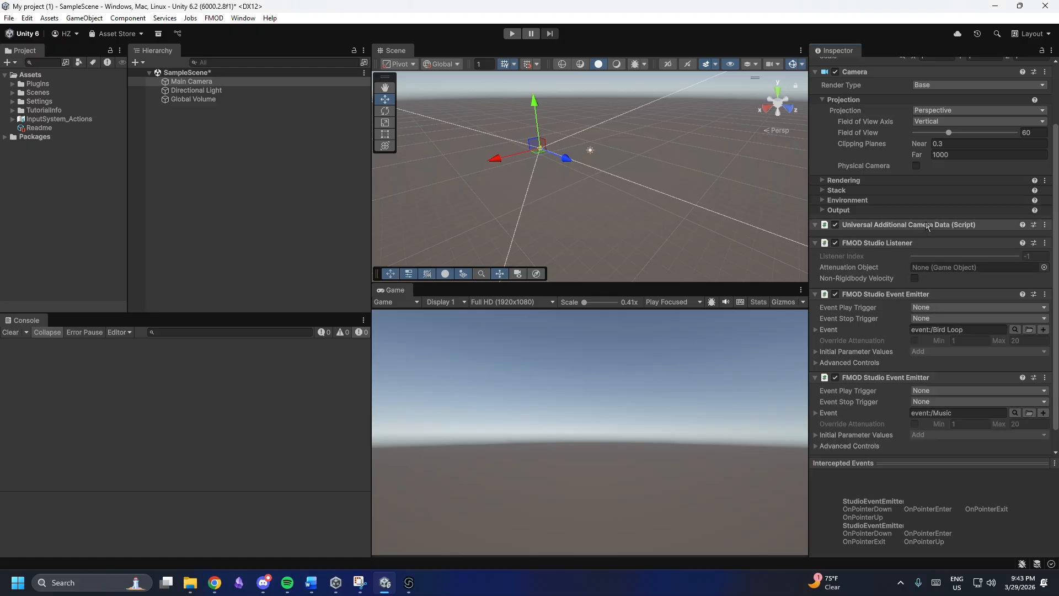
# Set the Event Play Trigger of both the Bird Loop and Music emitters to Object Enable
pyautogui.click(949, 318)
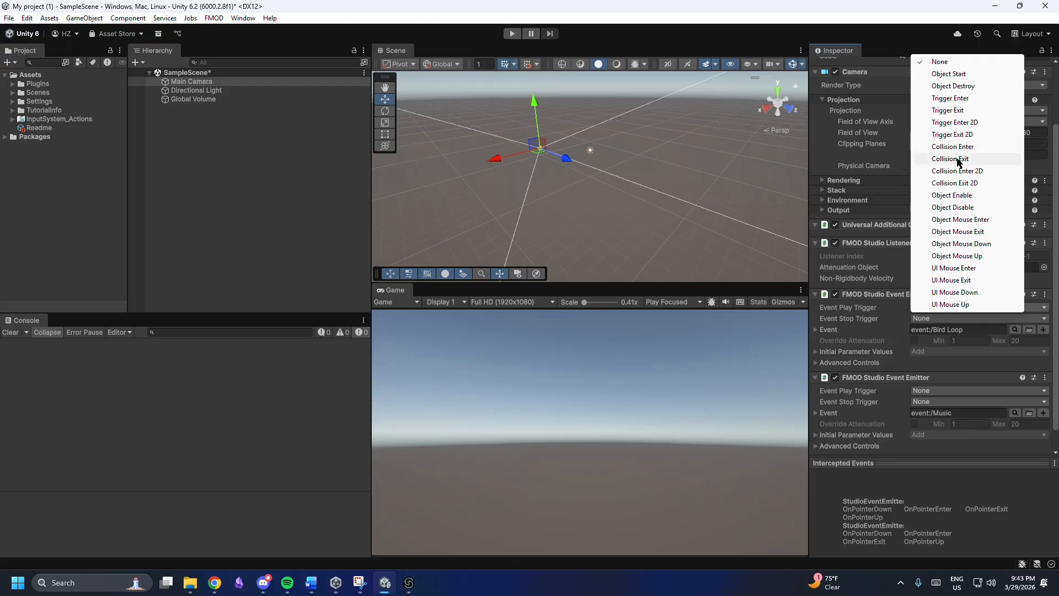
pyautogui.click(963, 196)
pyautogui.scroll(-1, 984, 352)
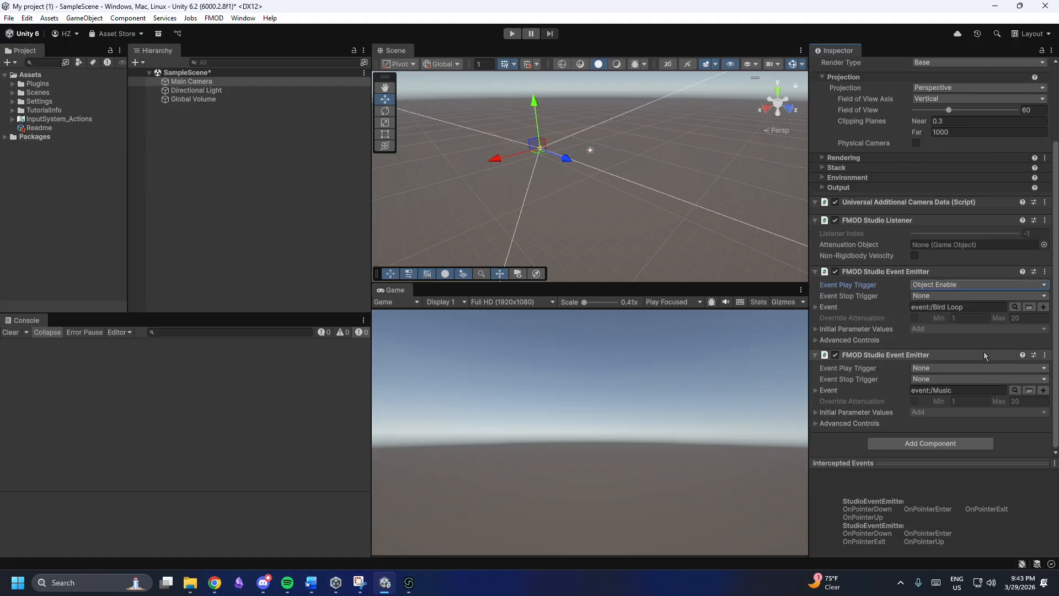
pyautogui.click(979, 367)
pyautogui.click(972, 256)
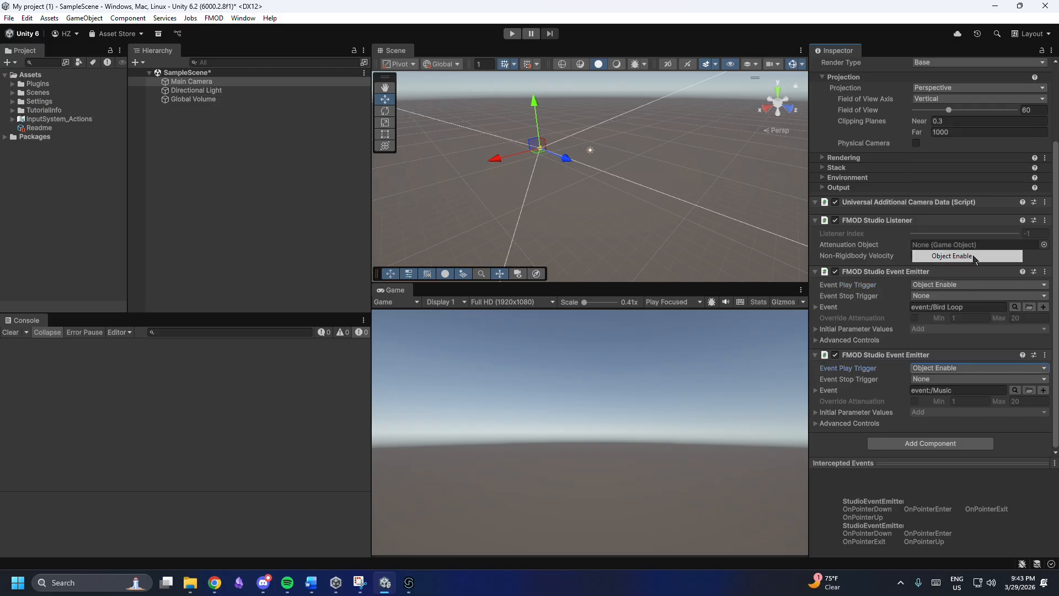
# Set the Event Stop Trigger of both the Bird Loop and Music emitters to Object Disable
pyautogui.click(964, 295)
pyautogui.click(966, 454)
pyautogui.click(979, 379)
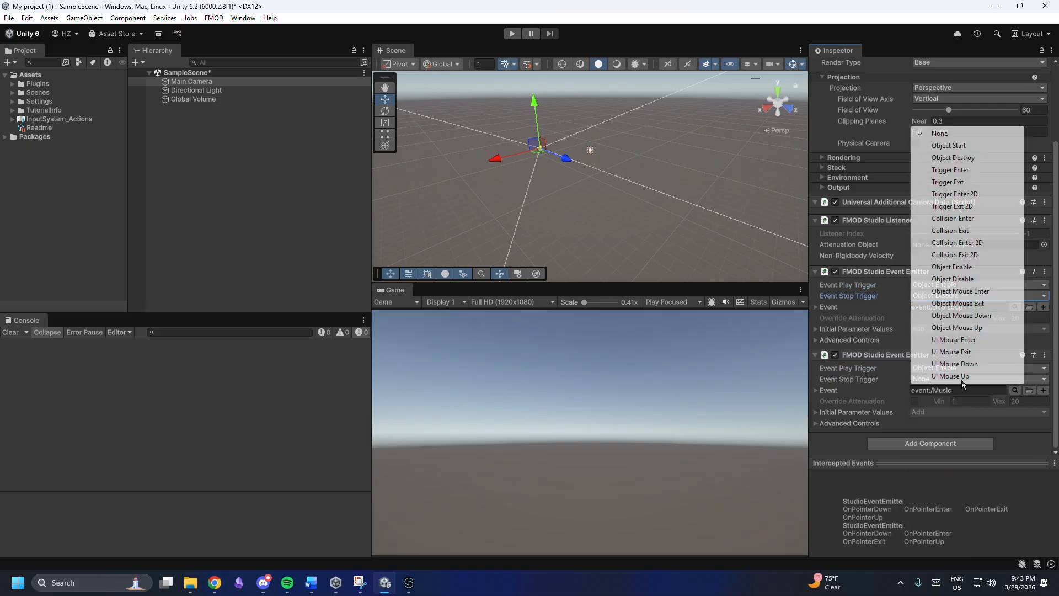
pyautogui.click(971, 280)
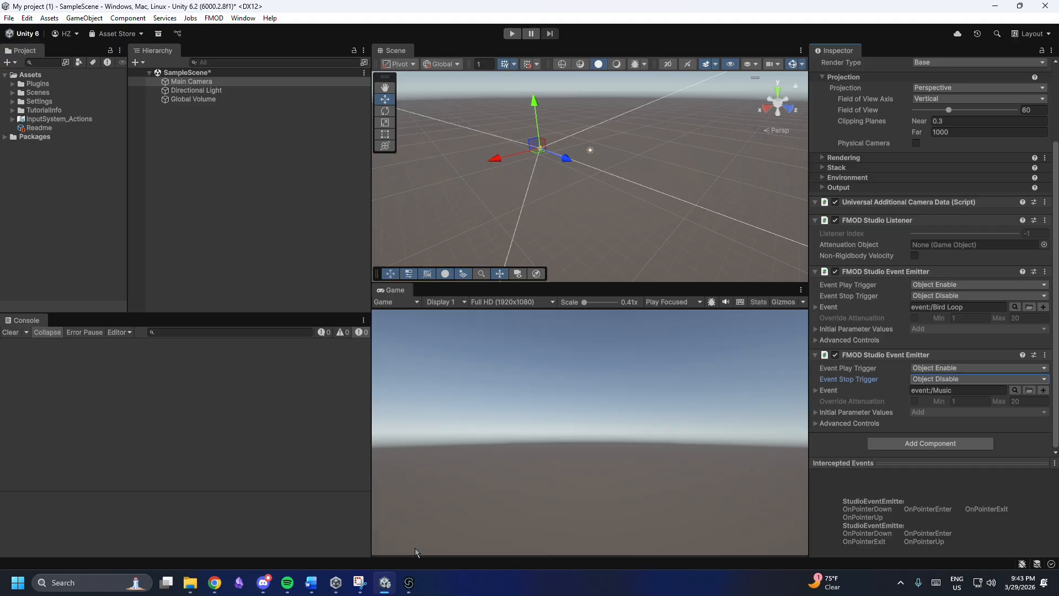
# Switch to FMOD Studio and open the Bird Loop event
pyautogui.click(408, 583)
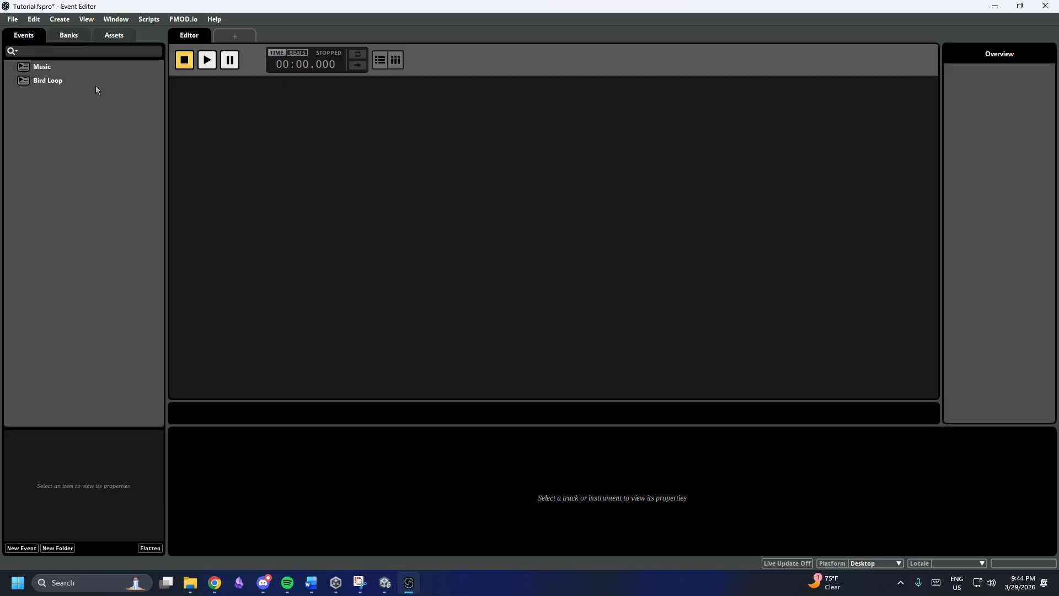
pyautogui.click(95, 85)
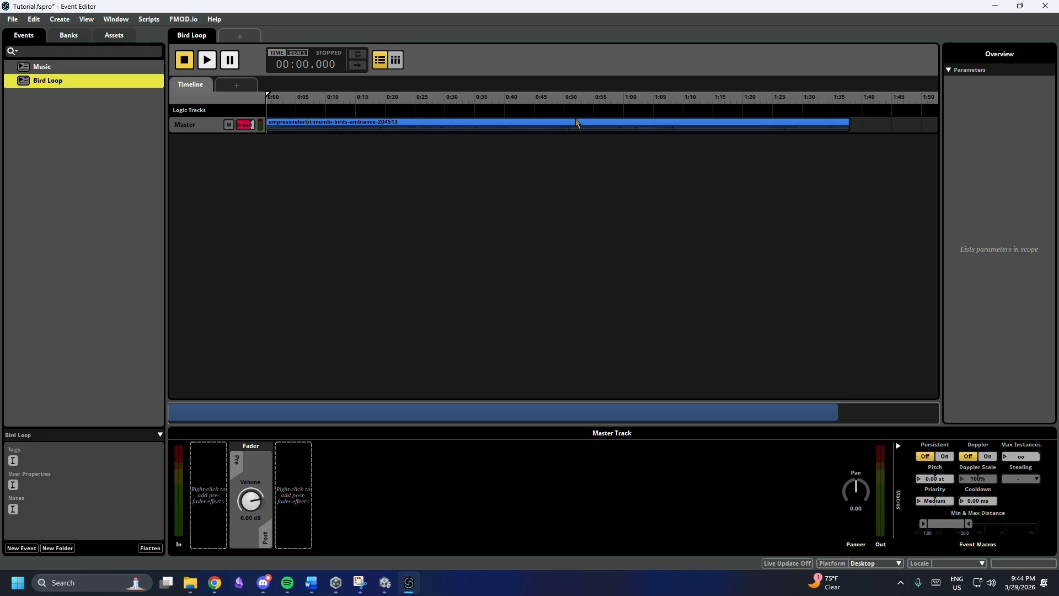
# Add a loop region to the Bird Loop logic tracks and stretch it from 0:00 to the end of the birds-ambiance clip
pyautogui.rightClick(829, 108)
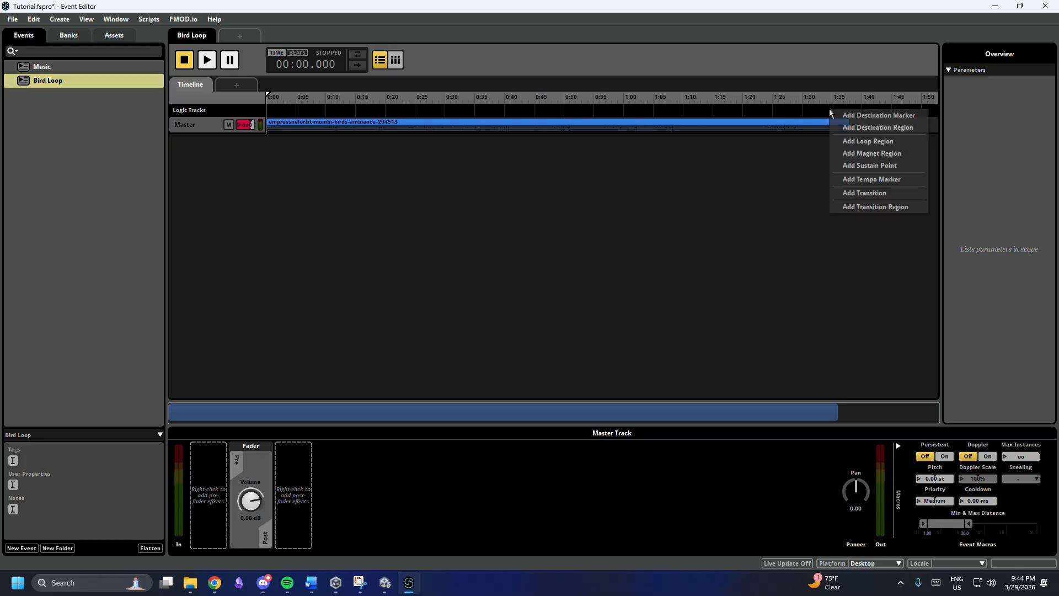
pyautogui.click(877, 143)
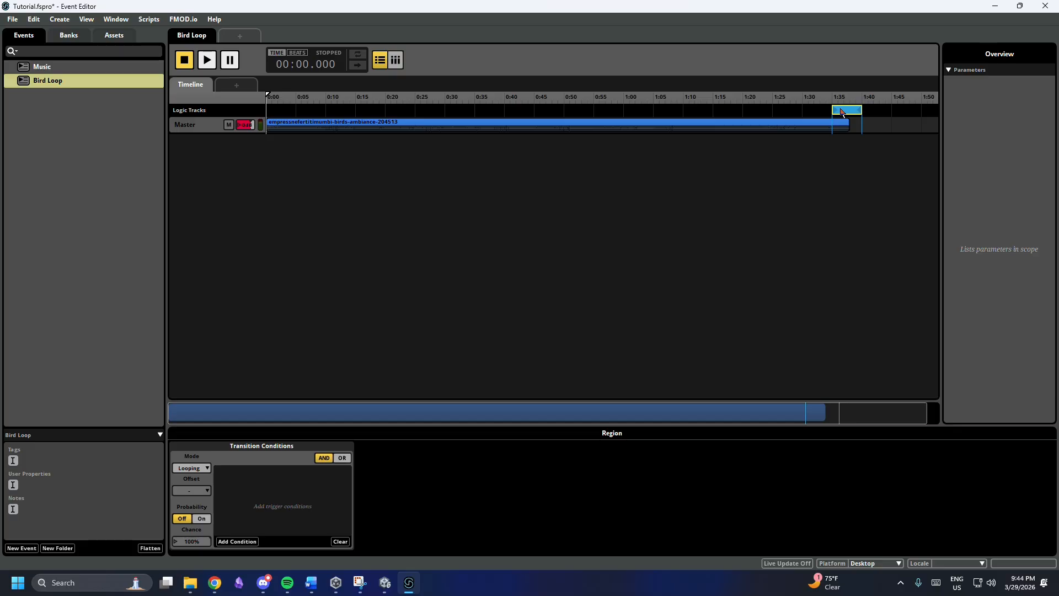
pyautogui.moveTo(841, 110); pyautogui.dragTo(244, 108)
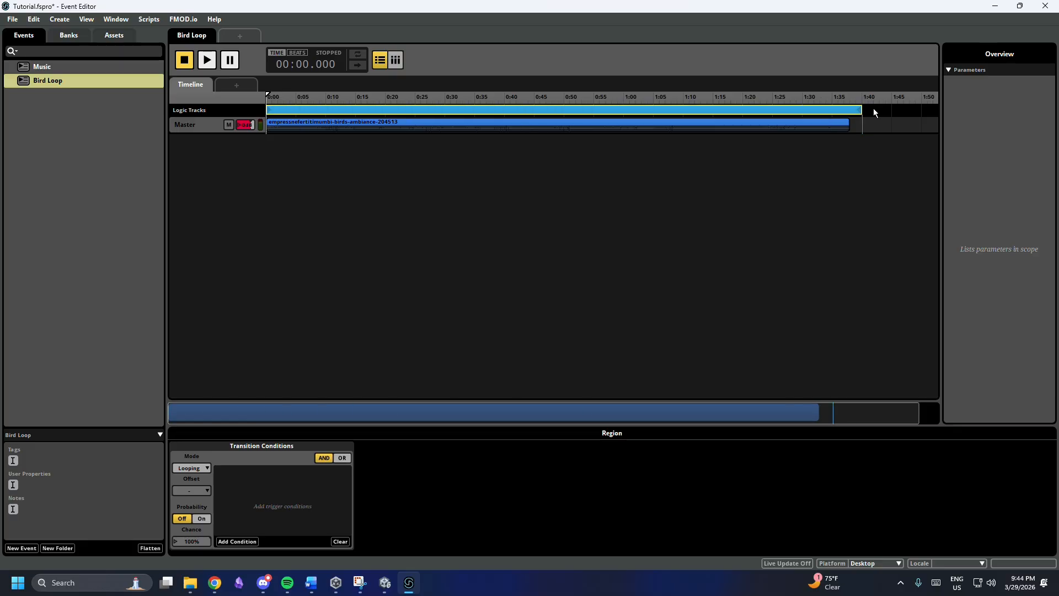
pyautogui.moveTo(859, 109); pyautogui.dragTo(844, 108)
# Play the last seconds of the looped Bird Loop event and pull the loop region's end back before the clip's end
pyautogui.press('space')
pyautogui.click(828, 136)
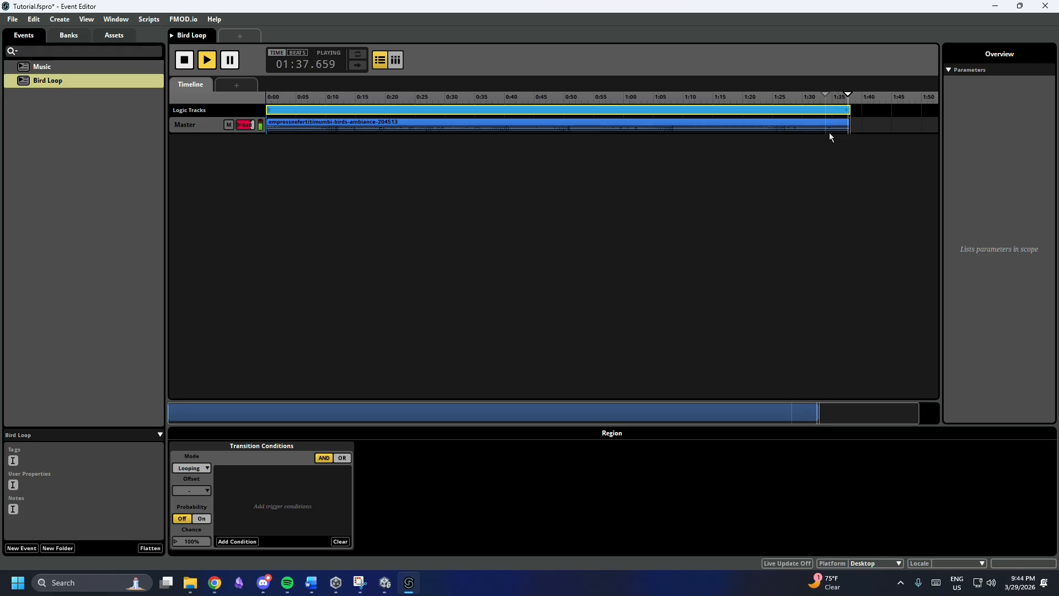
pyautogui.press('space')
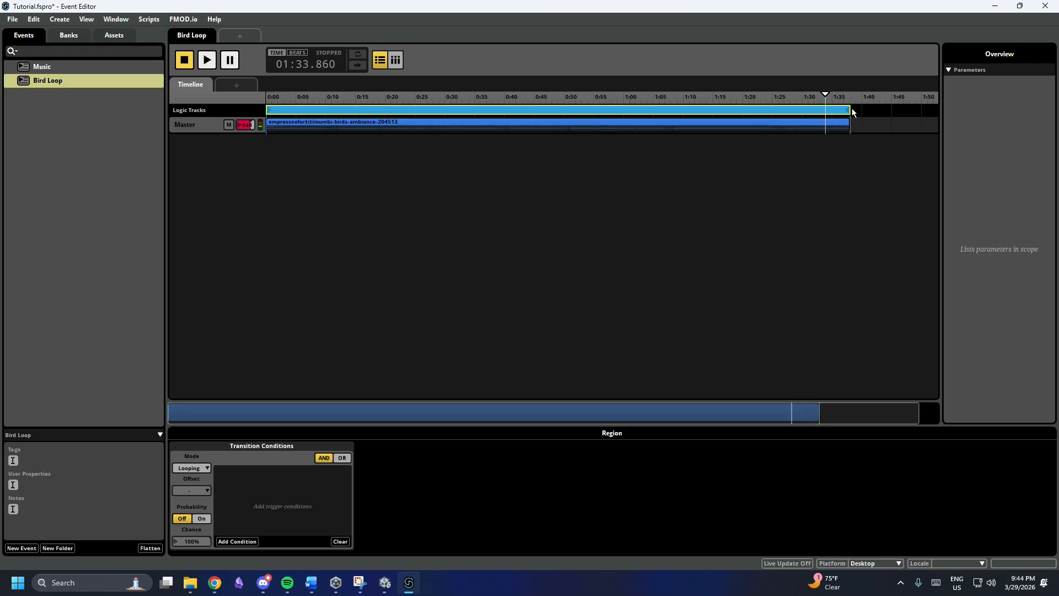
pyautogui.moveTo(849, 109); pyautogui.dragTo(813, 109)
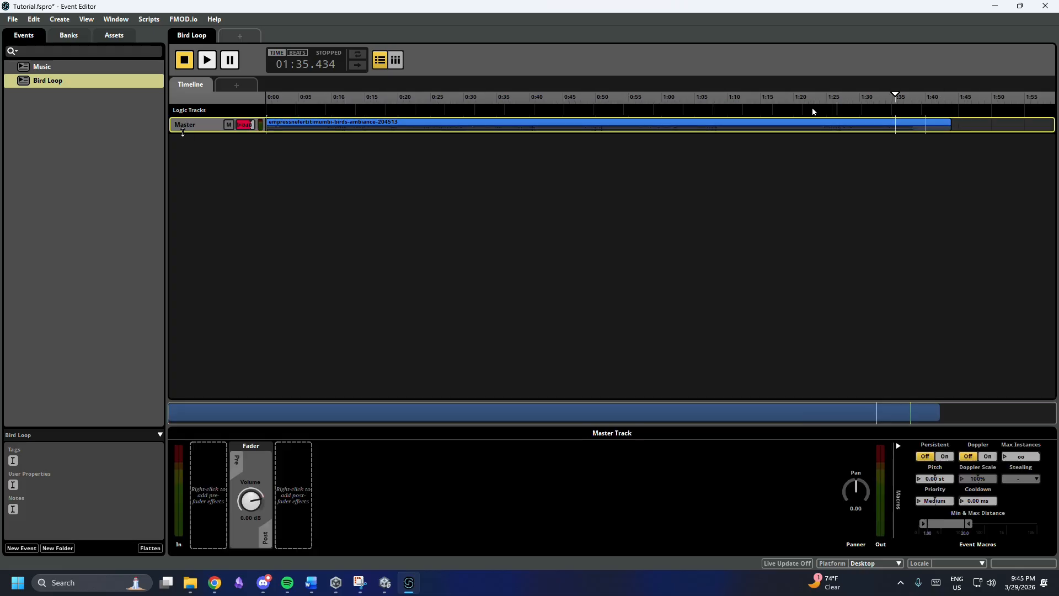
# Enlarge the Master track's height and add a destination marker named Beginning at the start of the Bird Loop timeline
pyautogui.moveTo(189, 133); pyautogui.dragTo(194, 226)
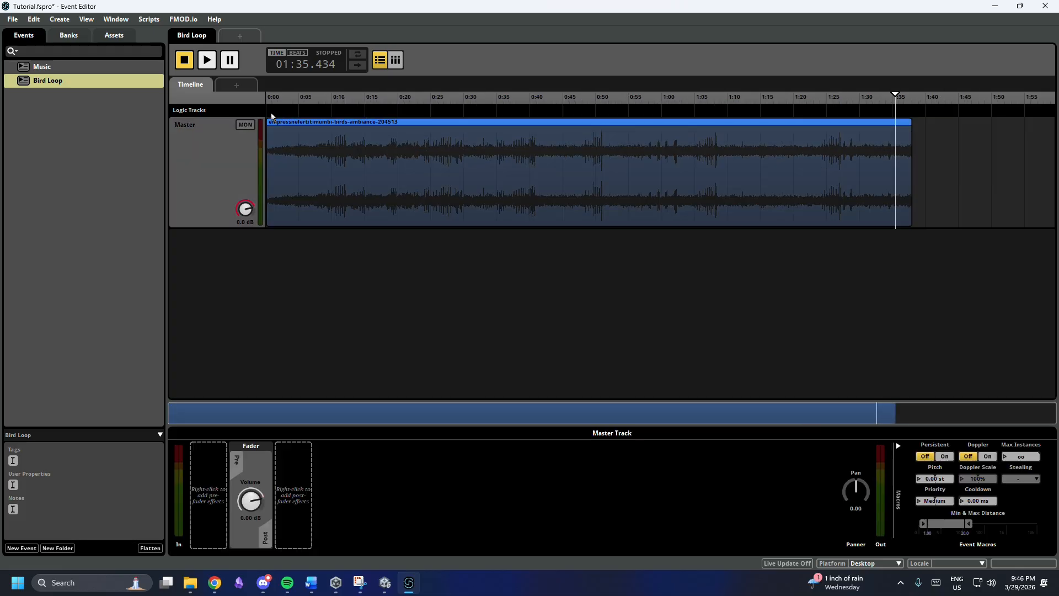
pyautogui.rightClick(272, 117)
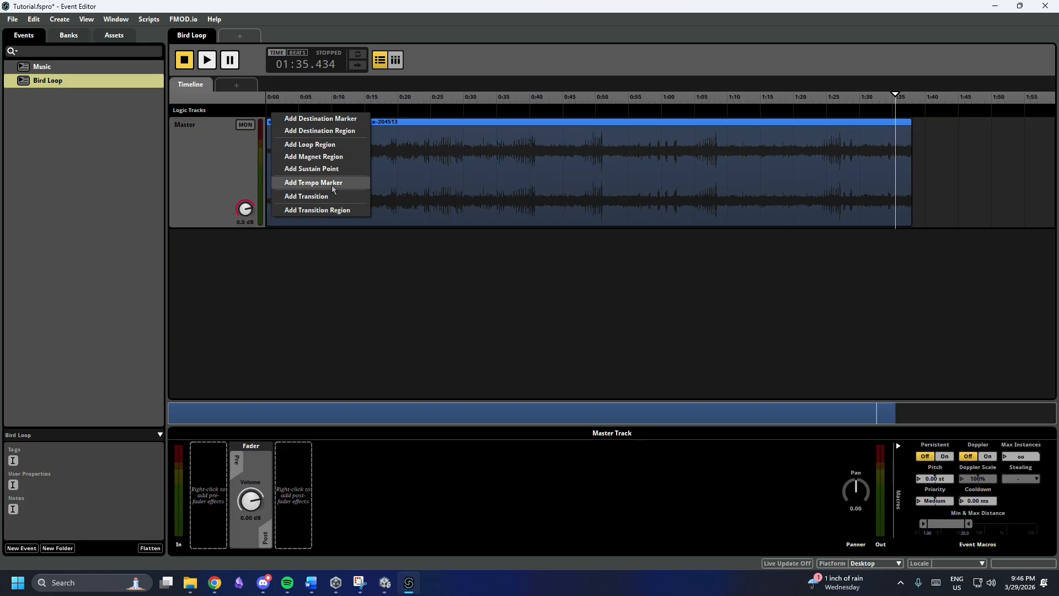
pyautogui.click(325, 119)
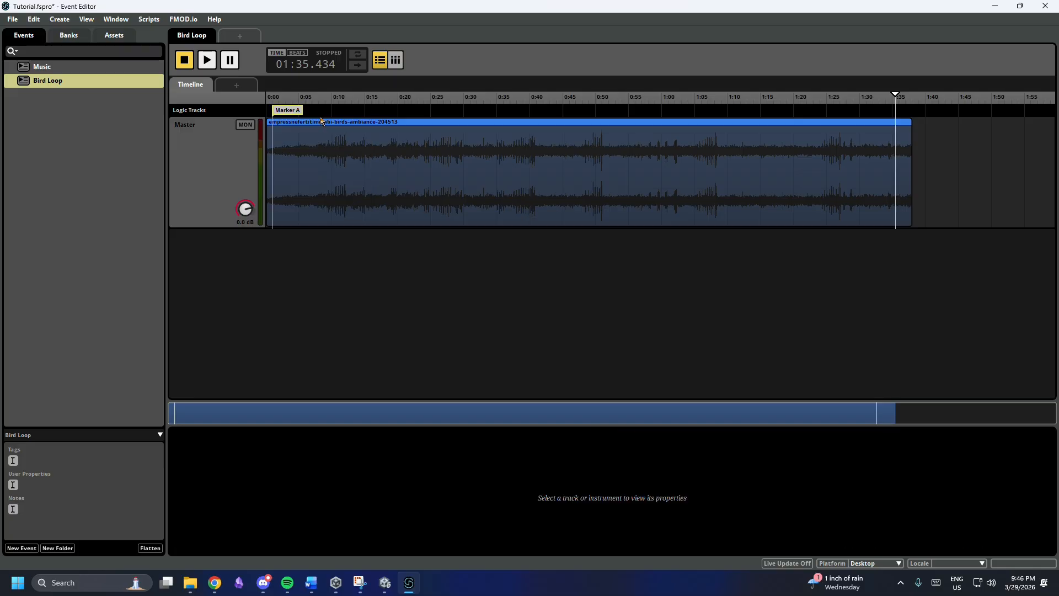
pyautogui.rightClick(272, 113)
pyautogui.click(307, 142)
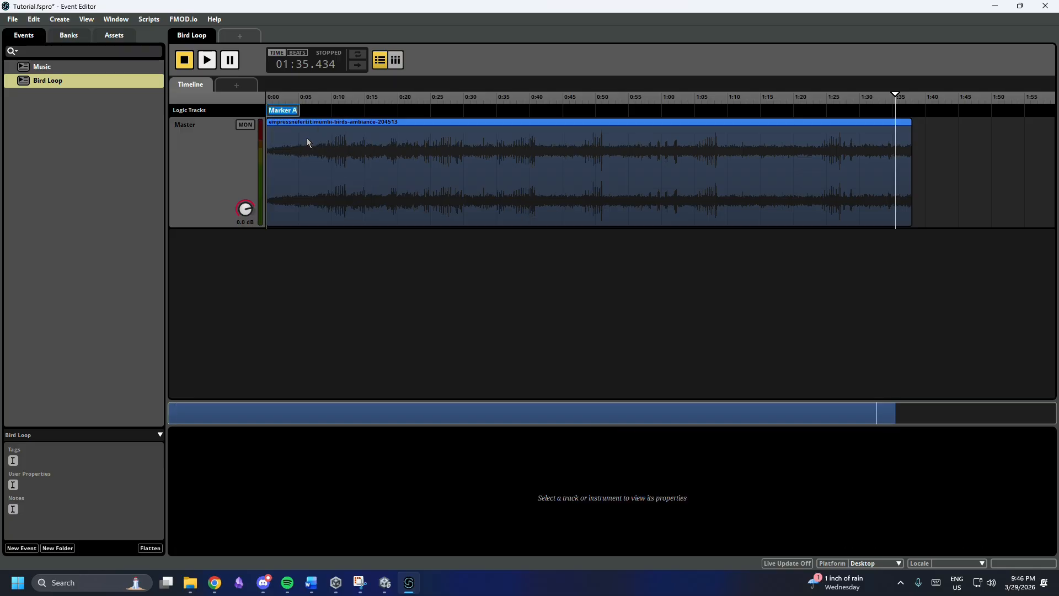
pyautogui.write('Beginning')
pyautogui.press('Return')
# Add a transition to the Beginning marker near the end of the Bird Loop clip and move it to about 1:33
pyautogui.rightClick(890, 115)
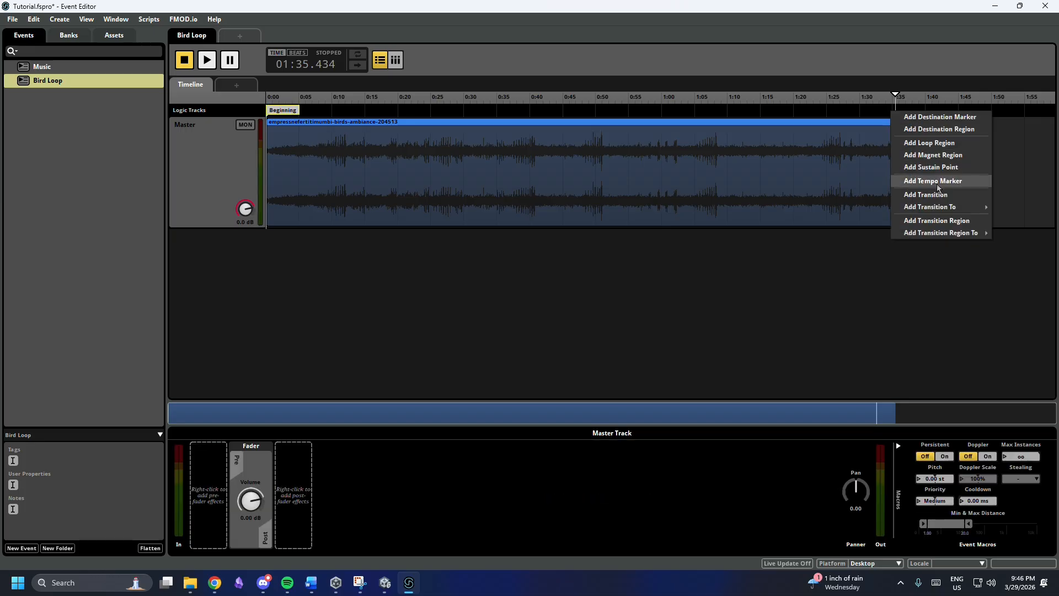
pyautogui.moveTo(938, 207)
pyautogui.moveTo(1020, 210)
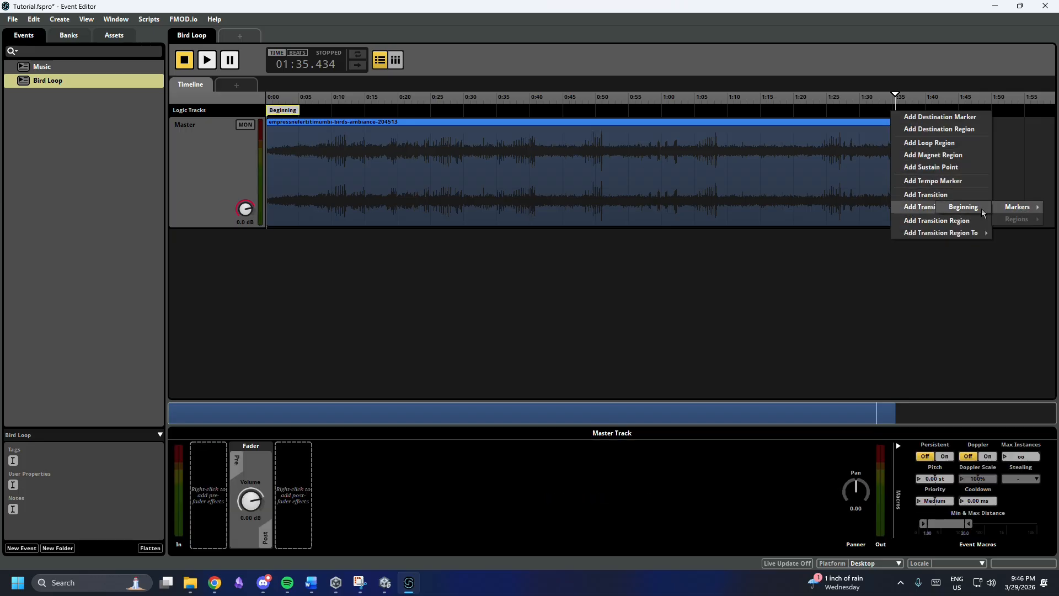
pyautogui.click(985, 210)
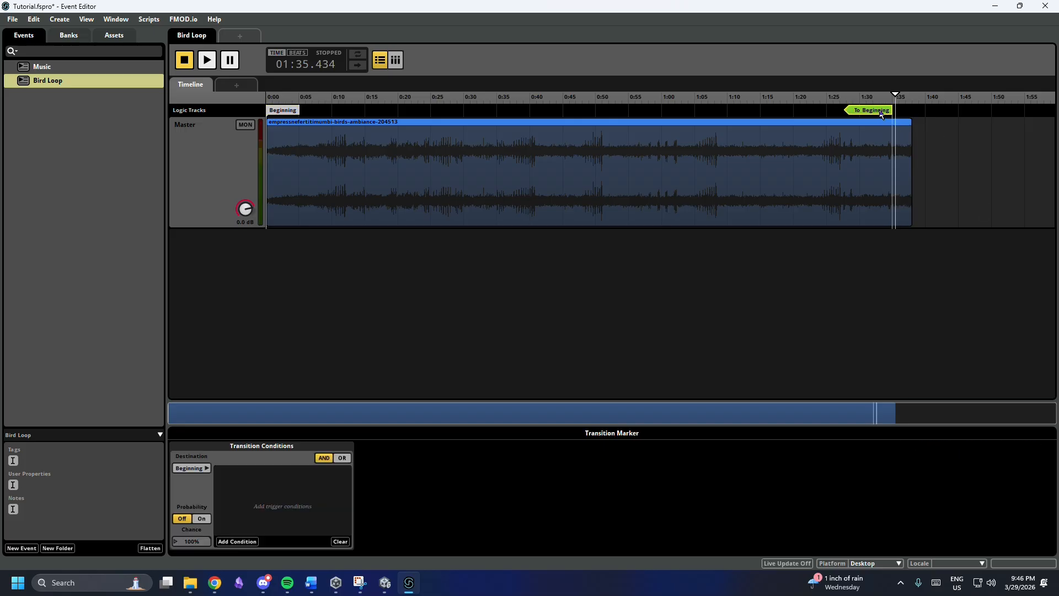
pyautogui.moveTo(881, 114)
pyautogui.mouseDown()
pyautogui.moveTo(860, 114)
pyautogui.moveTo(879, 114)
pyautogui.moveTo(871, 114)
pyautogui.moveTo(895, 95)
pyautogui.moveTo(792, 95)
pyautogui.mouseUp()
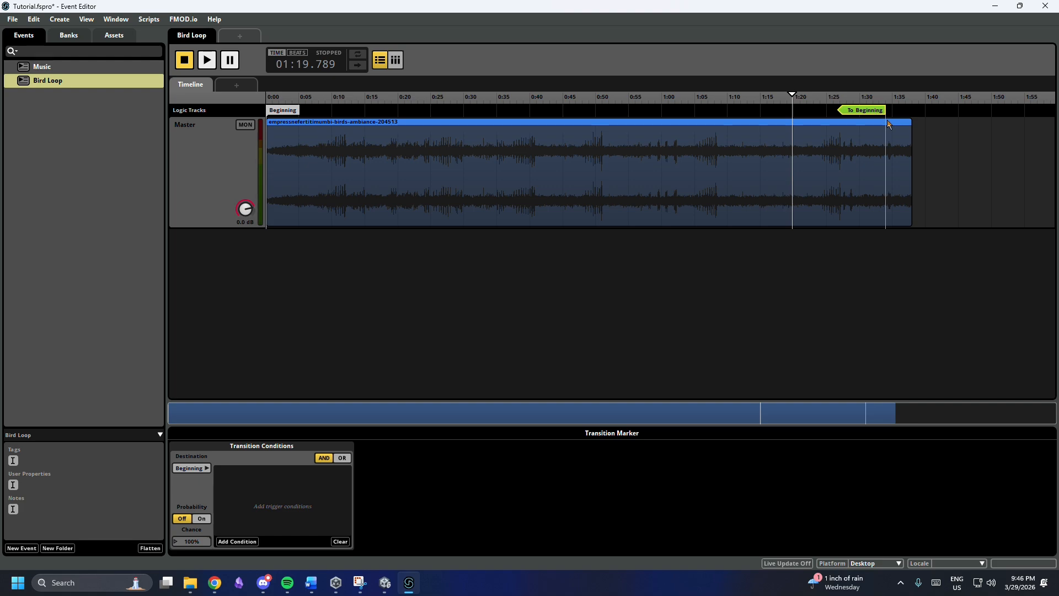
# Crossfade the To Beginning transition by stretching the source fade-out and destination fade-in across its full transition timeline
pyautogui.click(894, 129)
pyautogui.rightClick(893, 126)
pyautogui.doubleClick(873, 110)
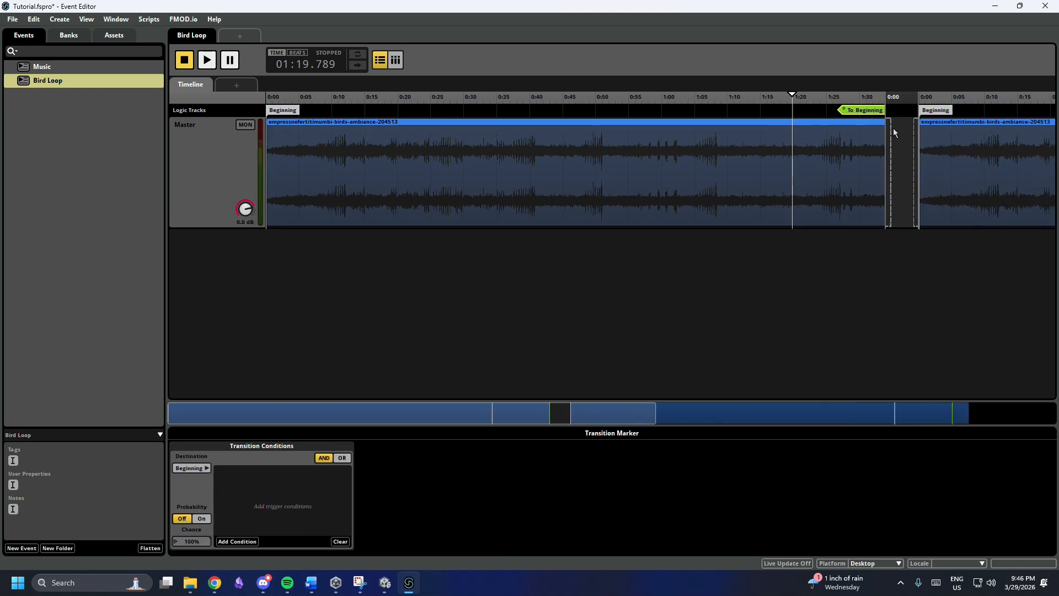
pyautogui.click(892, 127)
pyautogui.moveTo(892, 127); pyautogui.dragTo(919, 127)
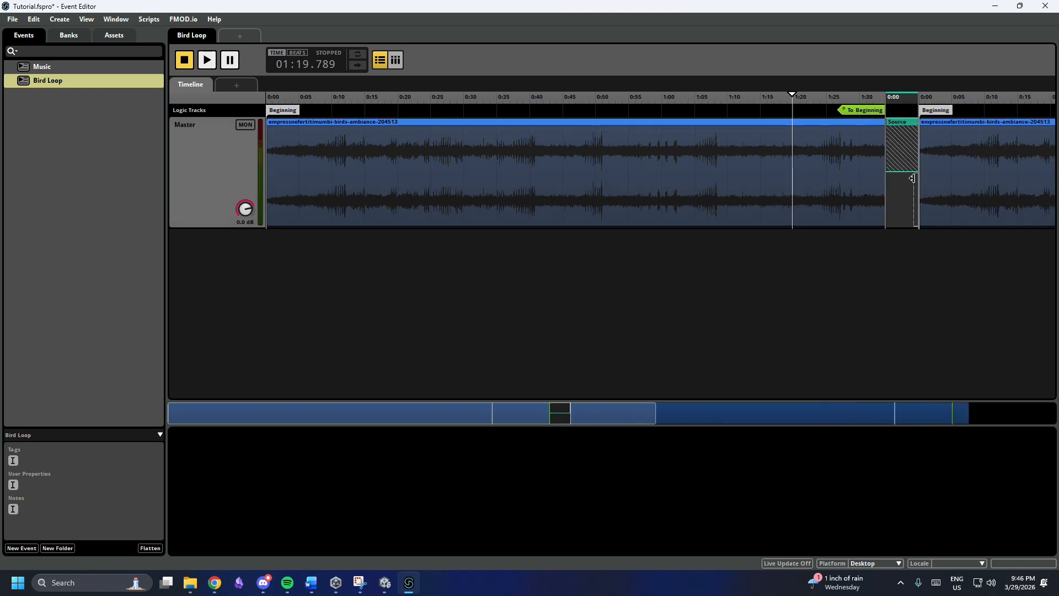
pyautogui.moveTo(919, 197); pyautogui.dragTo(884, 194)
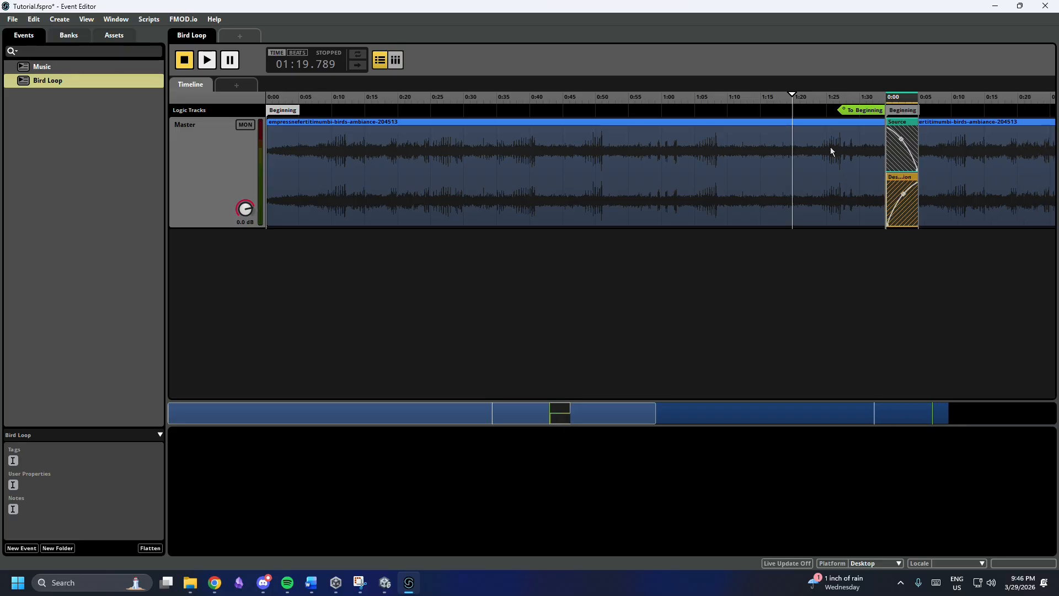
pyautogui.doubleClick(868, 111)
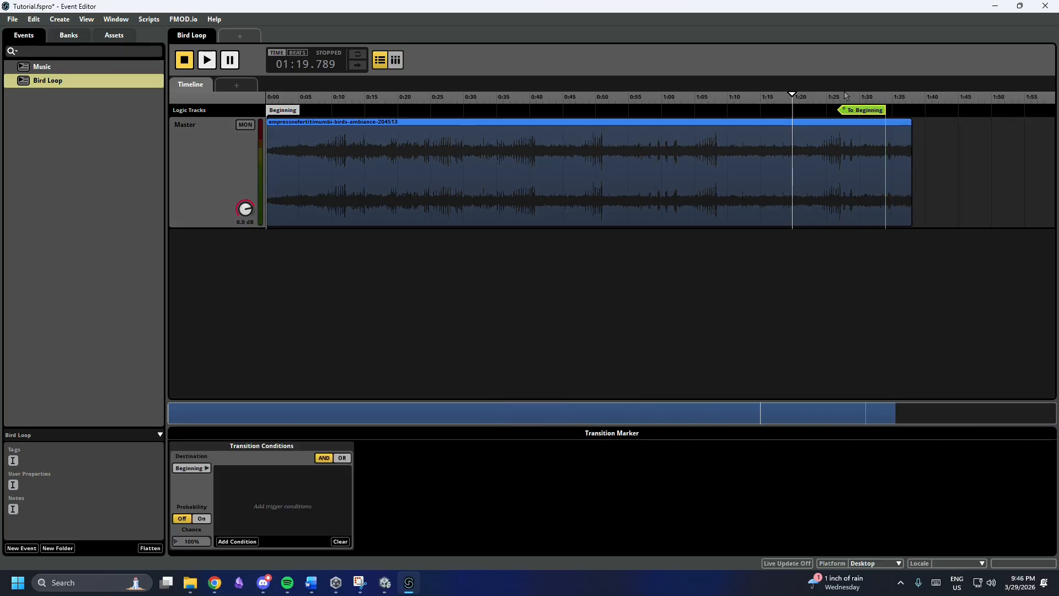
# Play the Bird Loop event from about 1:27 through the transition to check the crossfaded loop
pyautogui.click(846, 95)
pyautogui.press('space')
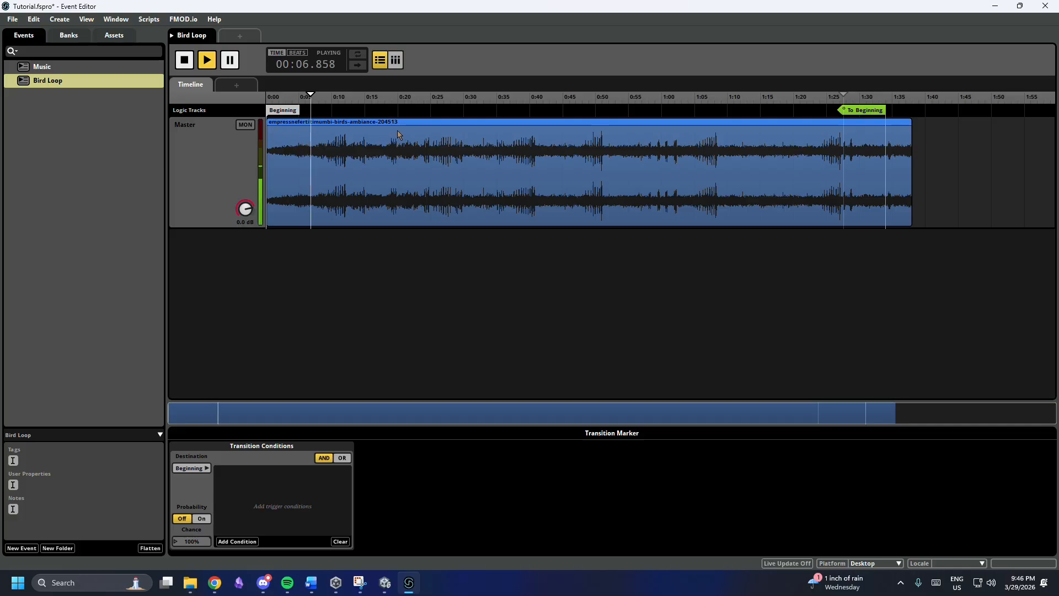
pyautogui.press('space')
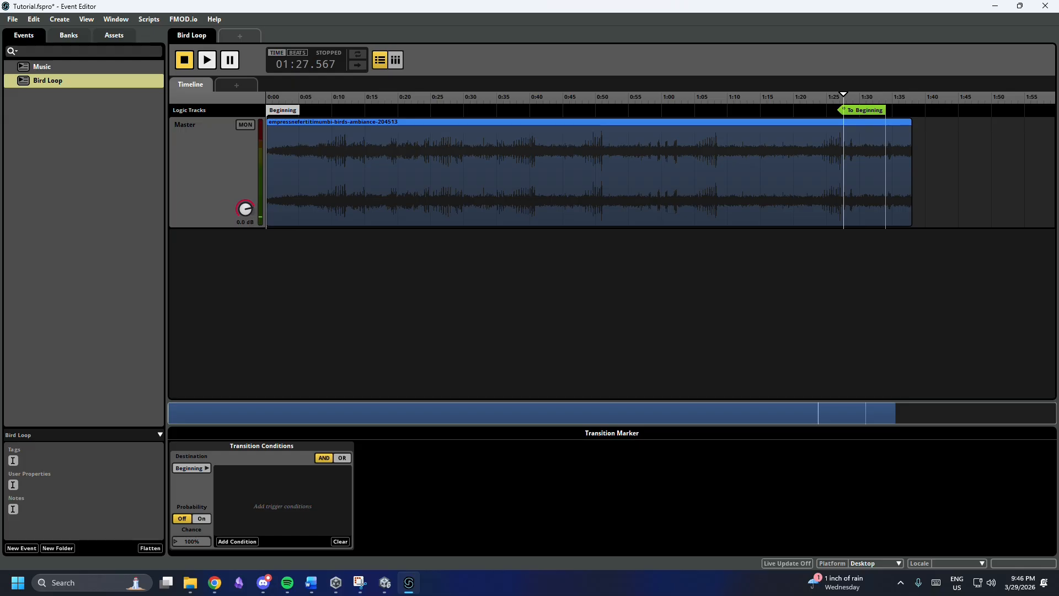
# In the Music event, enlarge the Master track and add a 90 BPM, 4/4 tempo marker at the timeline's start
pyautogui.click(63, 70)
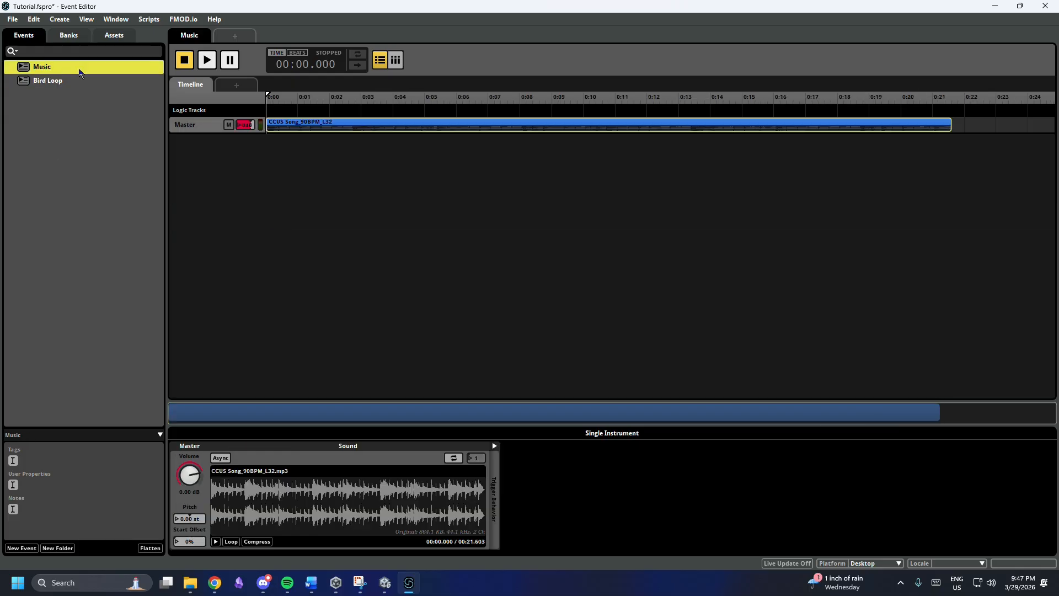
pyautogui.moveTo(197, 128); pyautogui.dragTo(204, 175)
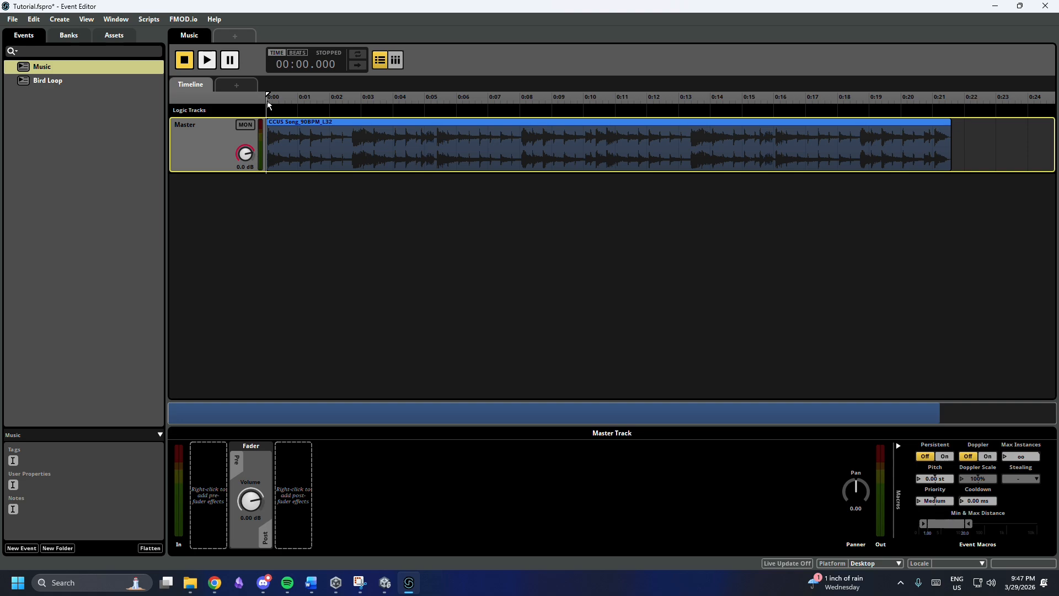
pyautogui.rightClick(275, 120)
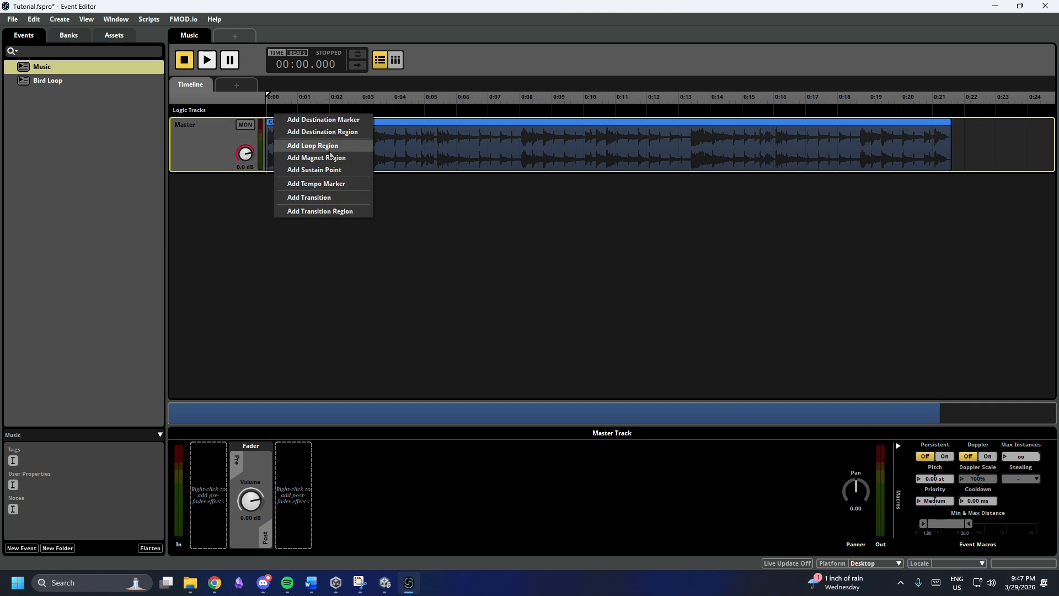
pyautogui.click(324, 185)
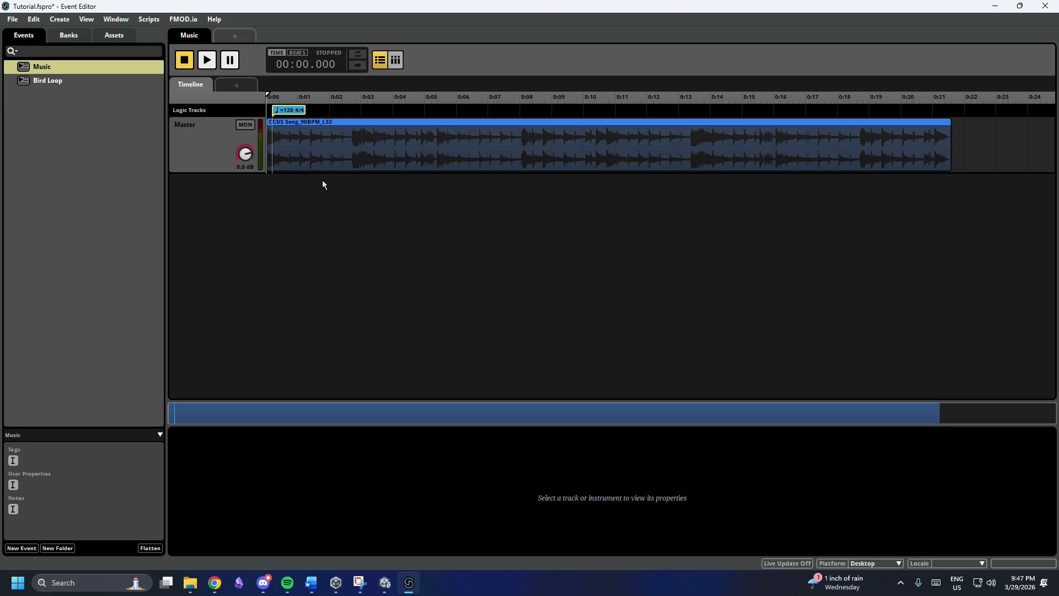
pyautogui.rightClick(274, 110)
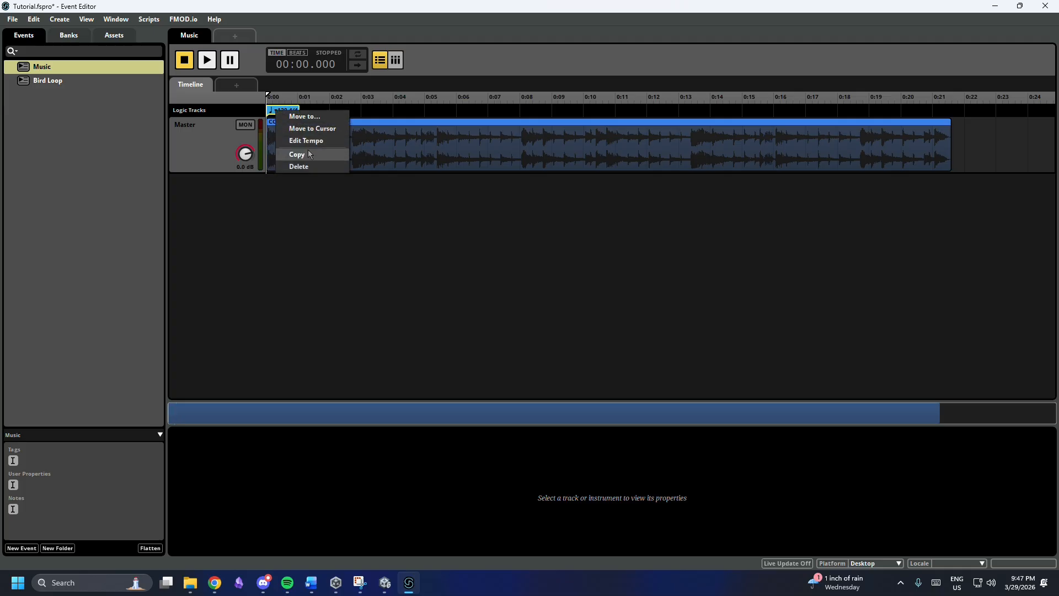
pyautogui.click(308, 150)
pyautogui.write('90 4/4')
pyautogui.press('Return')
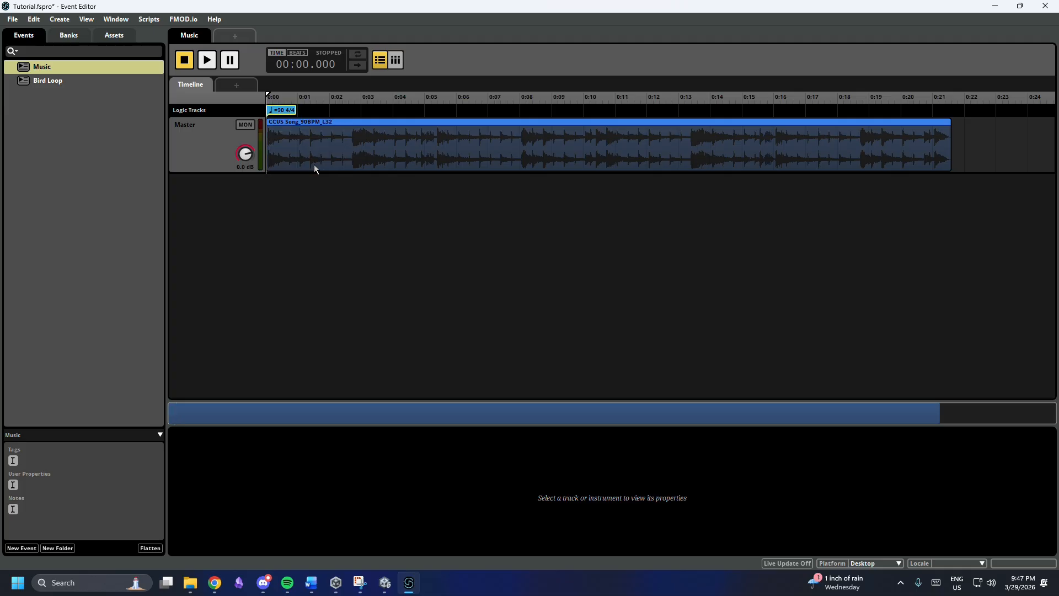
# Switch the Music timeline to beats and move the playback cursor to the start of bar 9
pyautogui.click(923, 118)
pyautogui.click(306, 64)
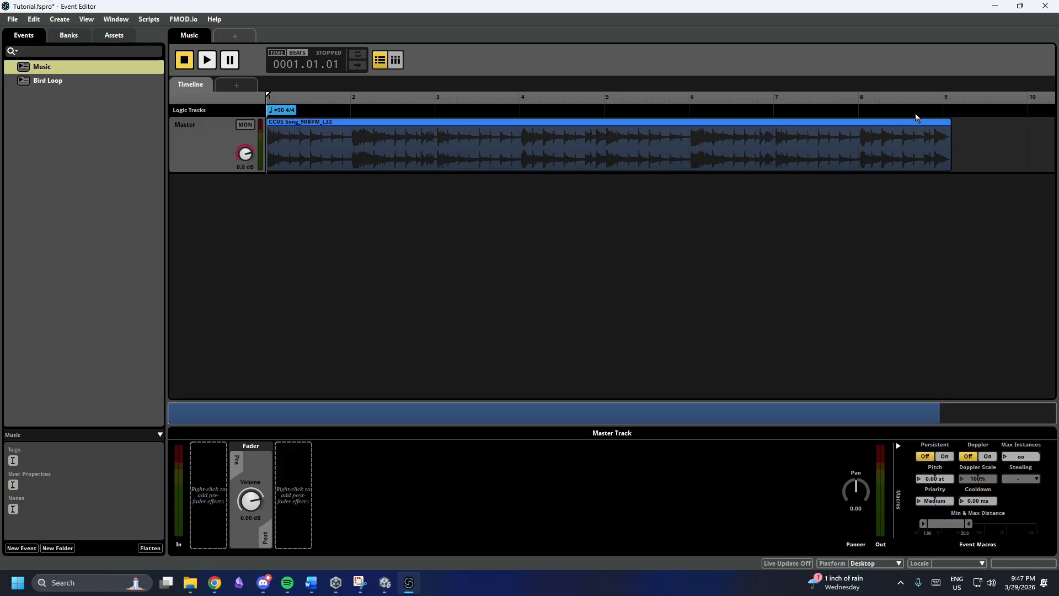
pyautogui.moveTo(895, 117); pyautogui.dragTo(944, 118)
pyautogui.rightClick(944, 115)
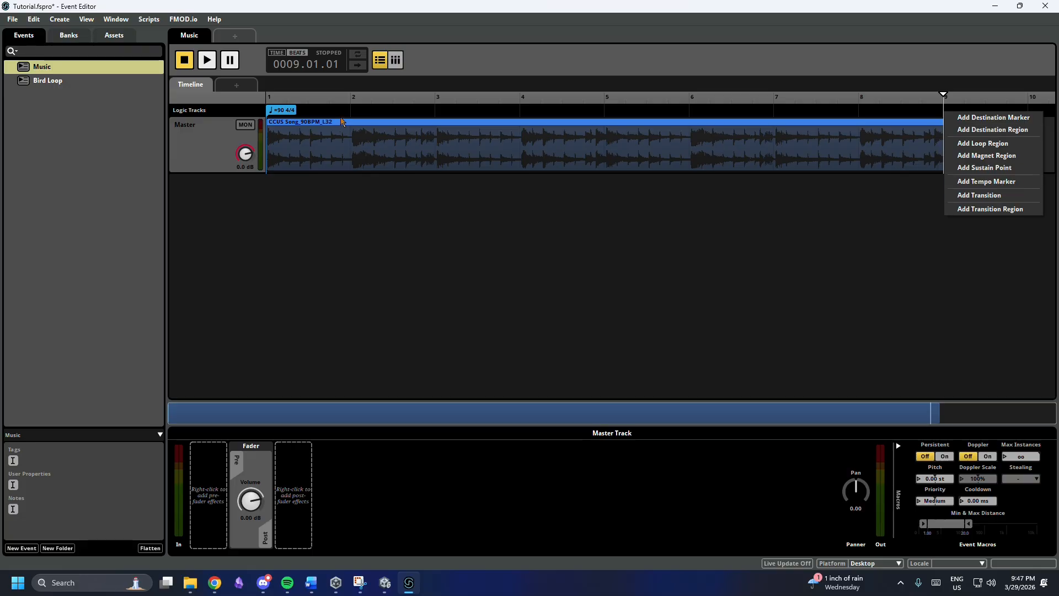
# Return the playback cursor to bar 1 and add a destination marker at the start of the Music timeline
pyautogui.click(268, 97)
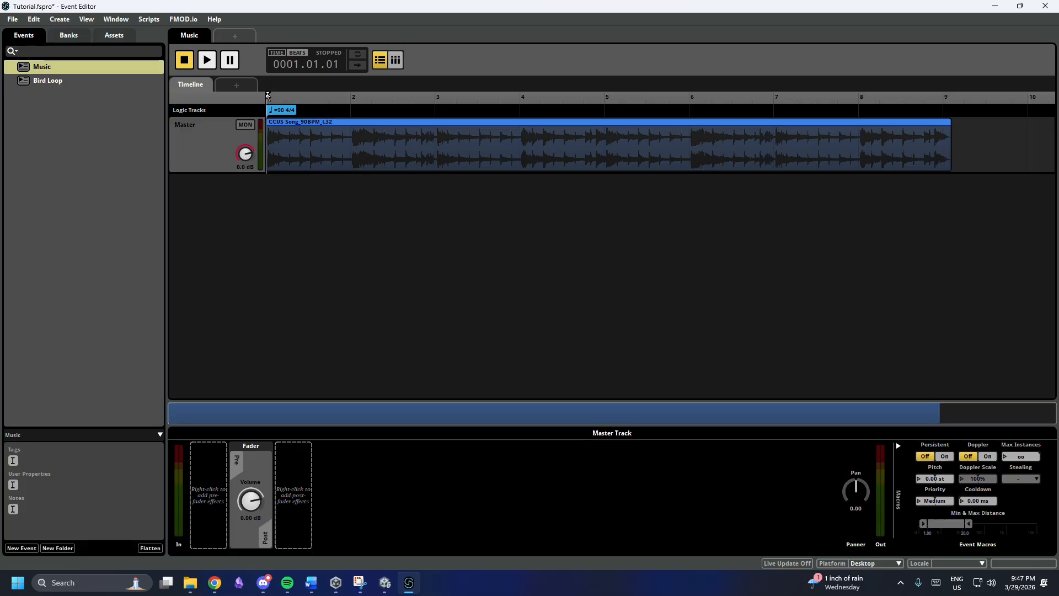
pyautogui.rightClick(274, 133)
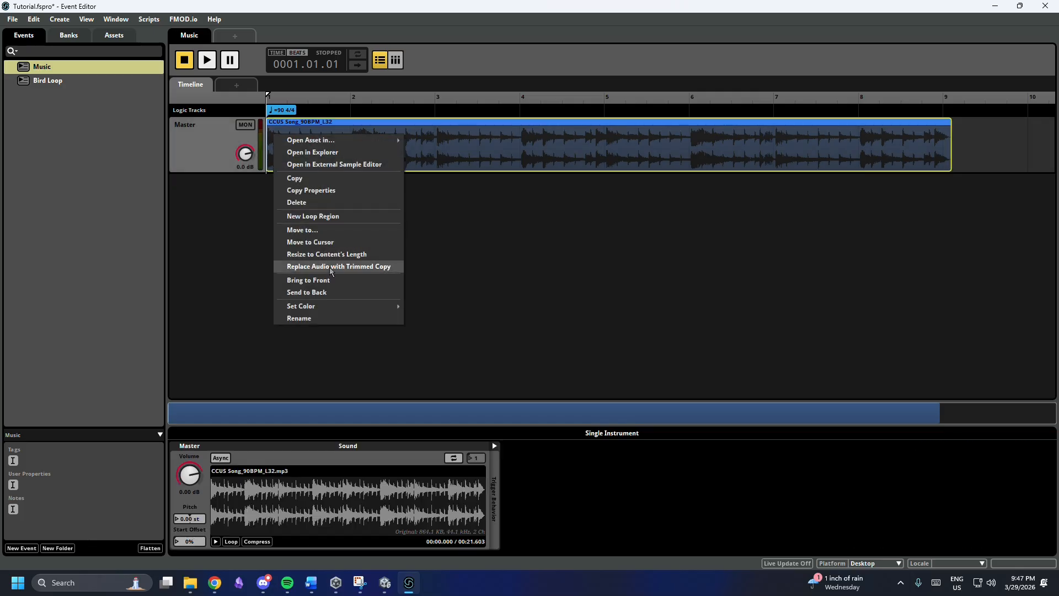
pyautogui.click(270, 103)
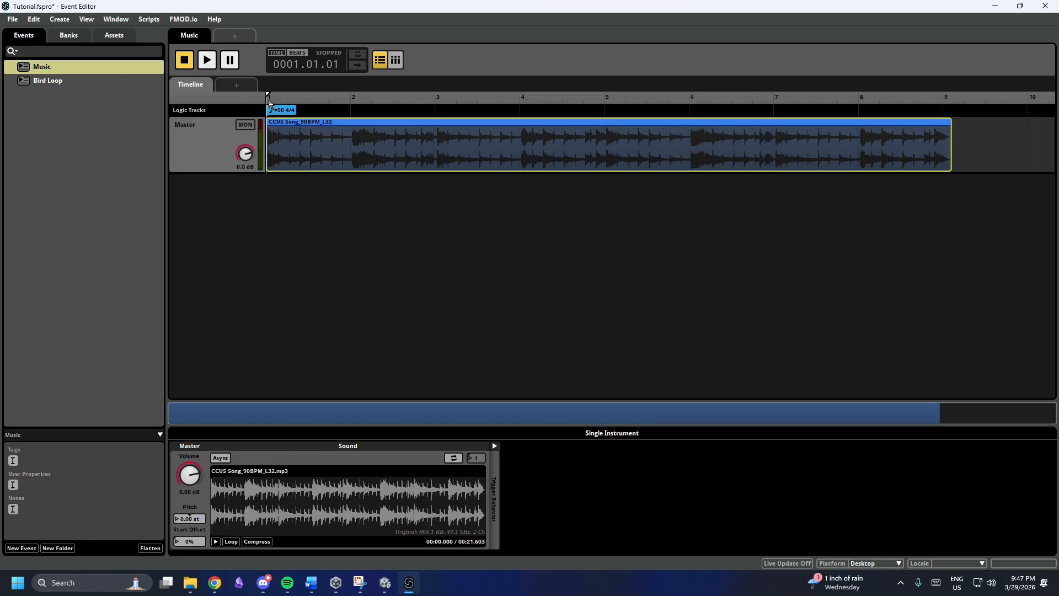
pyautogui.rightClick(307, 113)
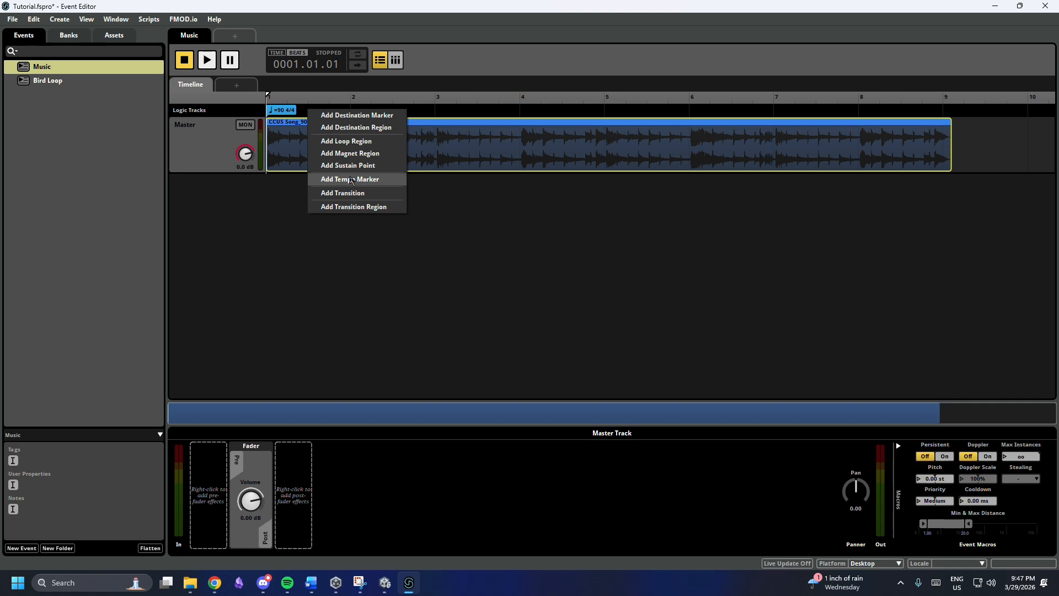
pyautogui.click(351, 120)
pyautogui.moveTo(311, 110)
pyautogui.mouseDown()
pyautogui.moveTo(271, 108)
pyautogui.moveTo(272, 135)
pyautogui.mouseUp()
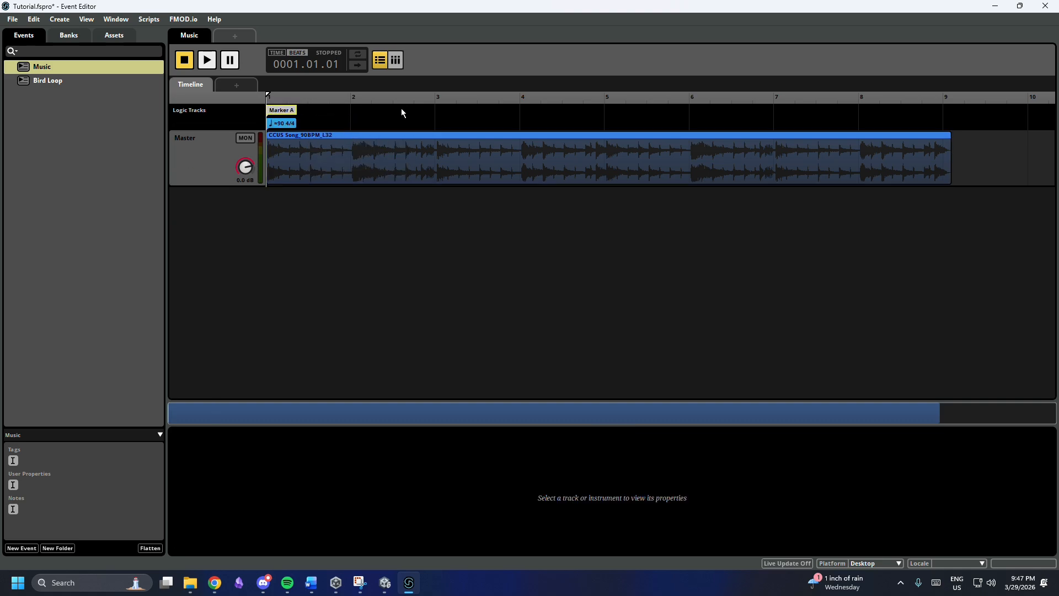
# Add a transition to Marker A at bar 9 of the Music event
pyautogui.rightClick(941, 110)
pyautogui.moveTo(992, 206)
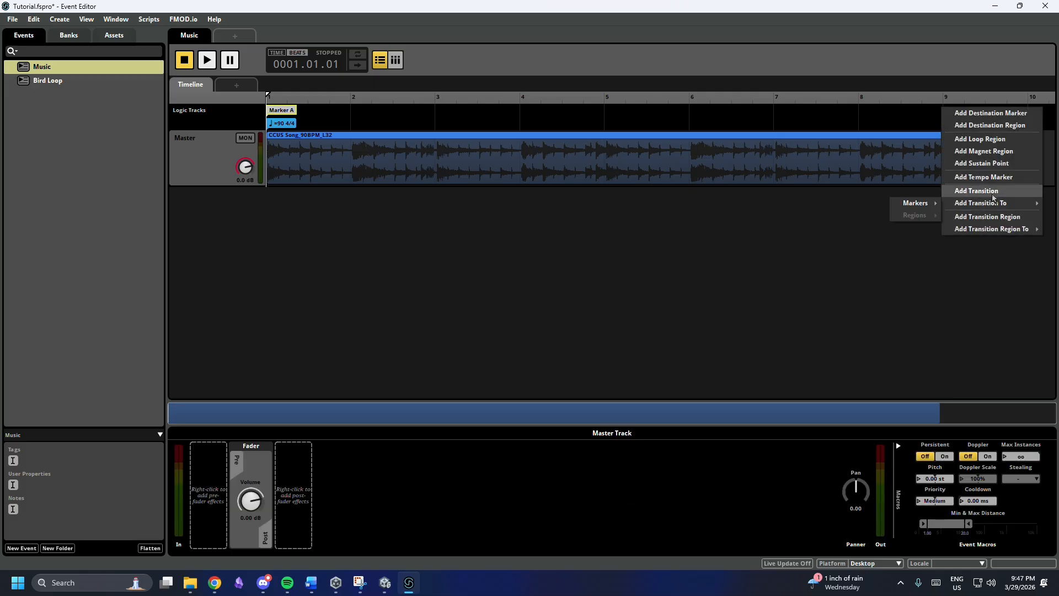
pyautogui.click(906, 204)
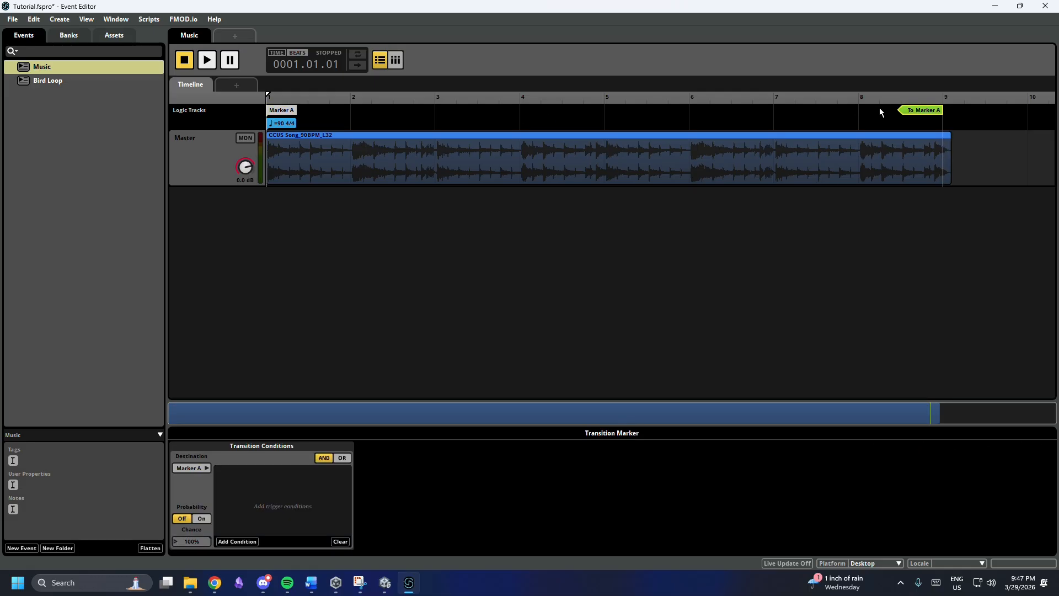
# Rename the destination marker at bar 1 to Start
pyautogui.rightClick(270, 113)
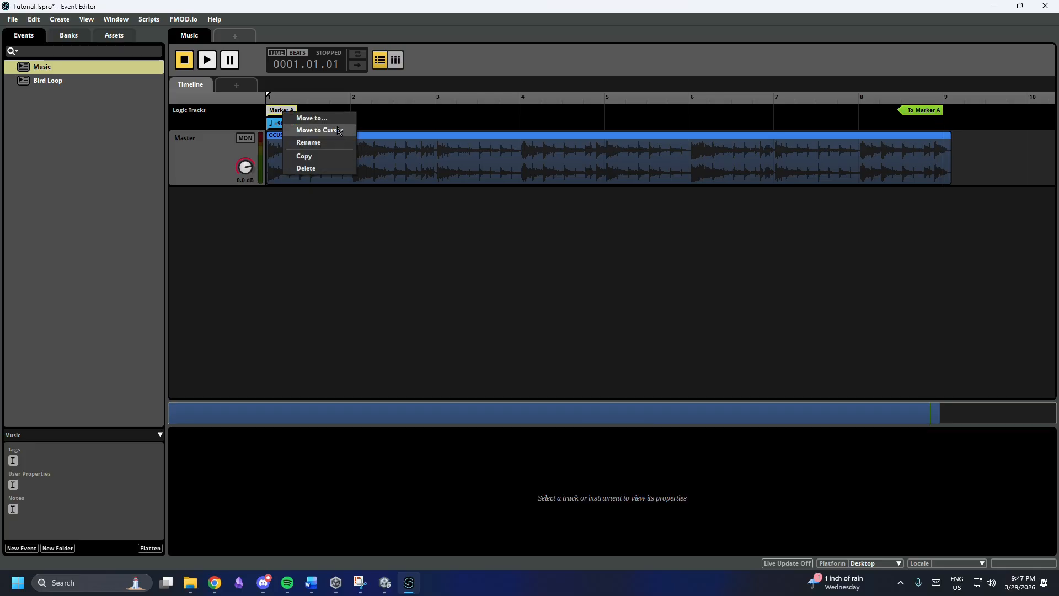
pyautogui.click(333, 144)
pyautogui.write('Start')
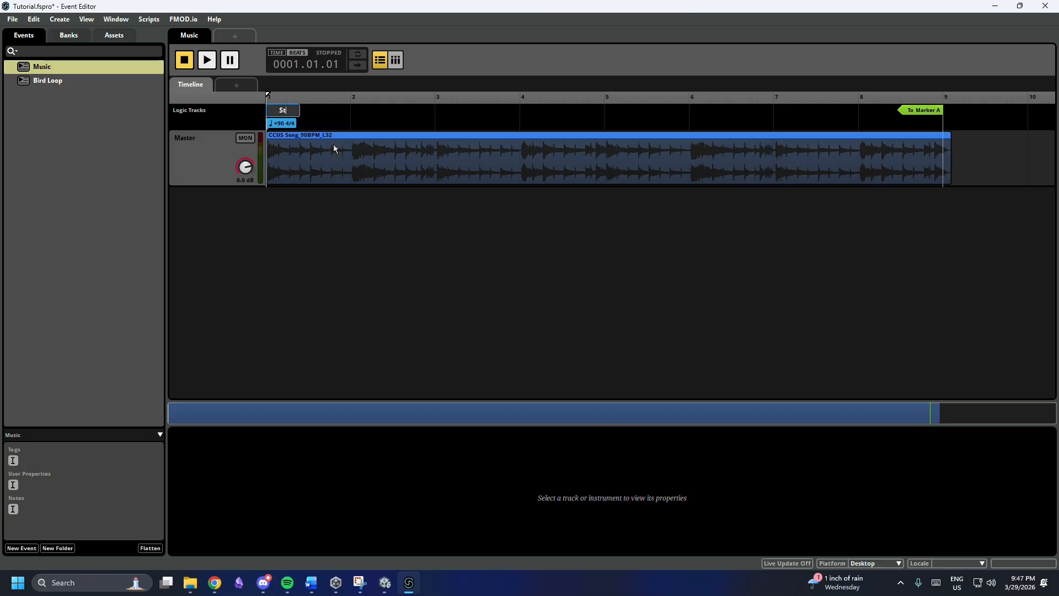
pyautogui.press('Return')
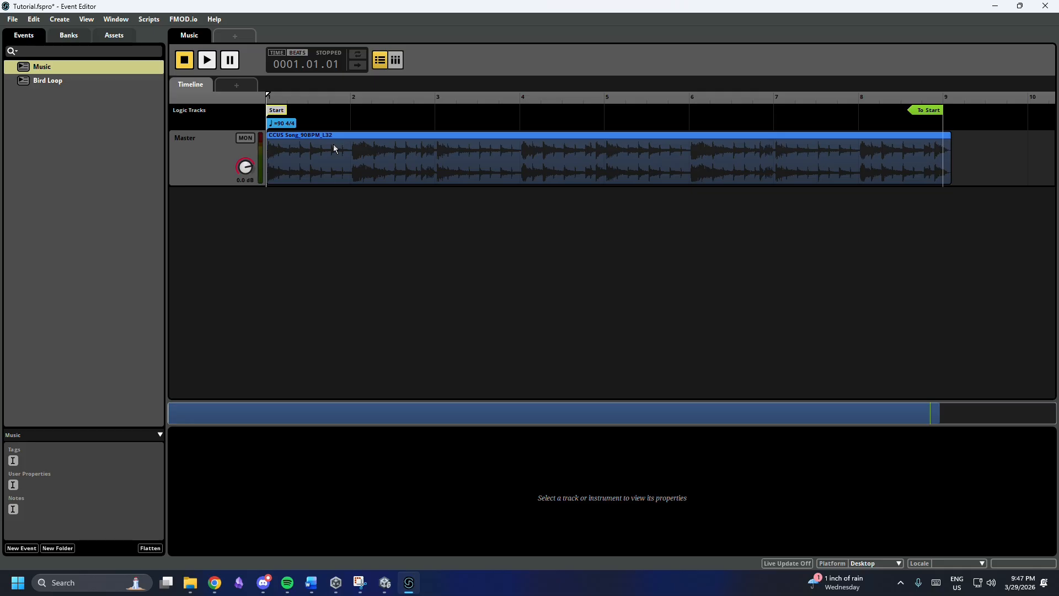
# Play the Music event from just before the To Start transition and again from bar 7 to check the loop
pyautogui.click(923, 117)
pyautogui.press('space')
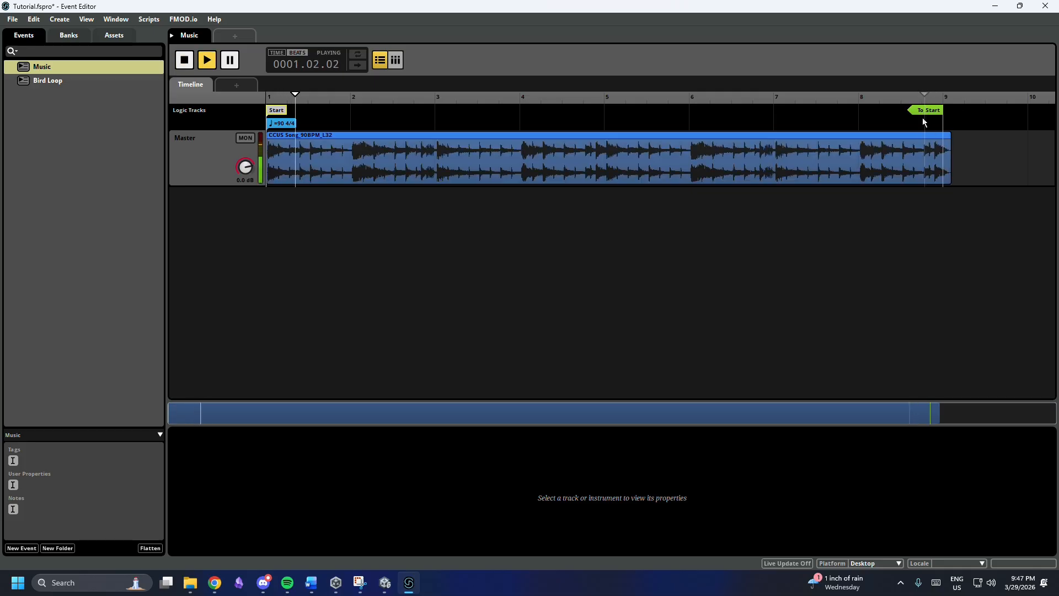
pyautogui.click(781, 101)
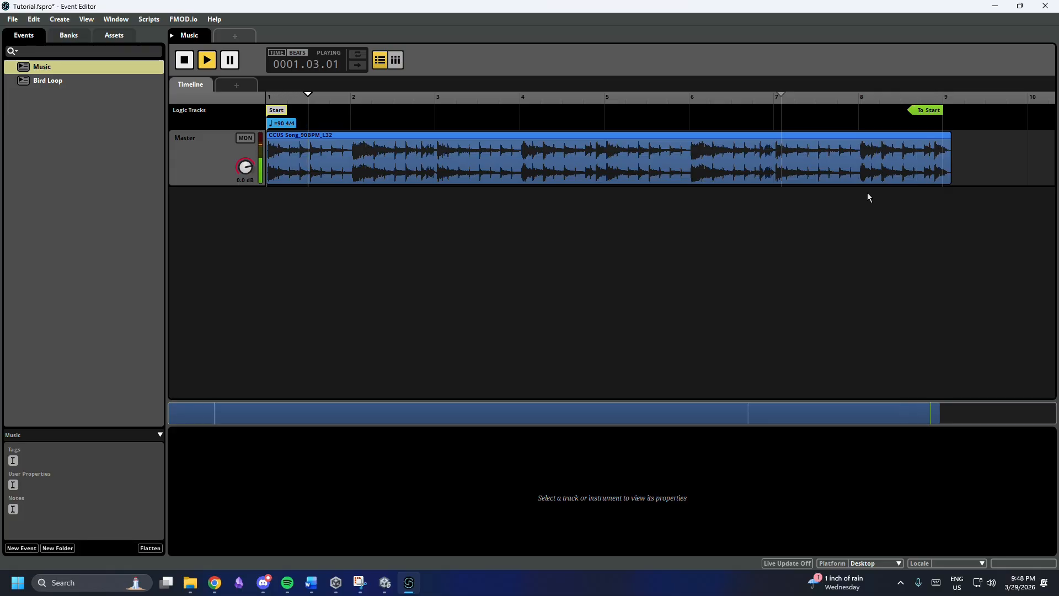
pyautogui.press('space')
# Stretch a source fade region across the full length of the To Start transition timeline, then collapse that timeline
pyautogui.doubleClick(939, 112)
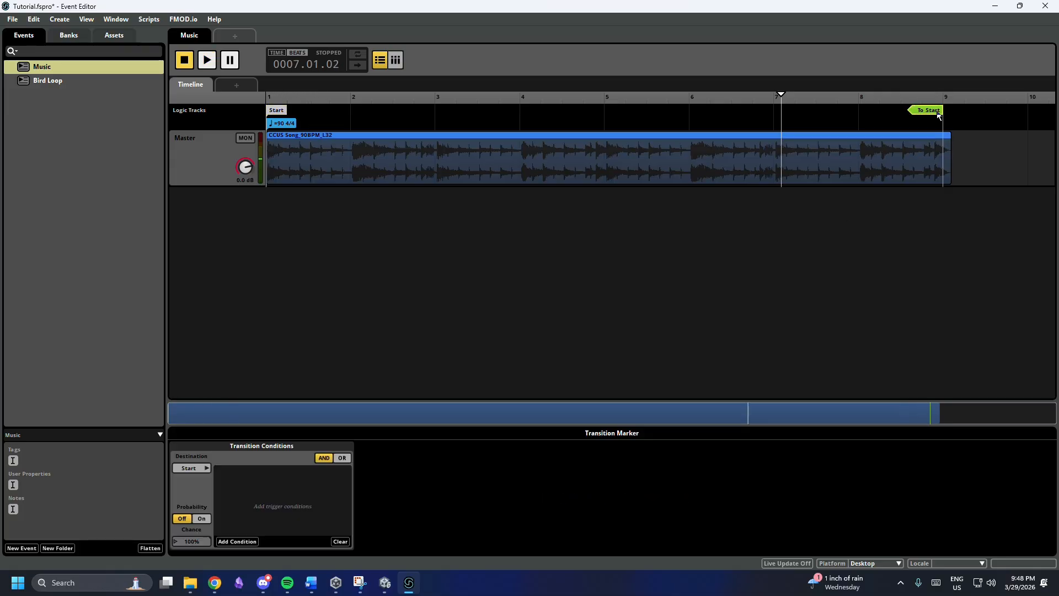
pyautogui.click(948, 138)
pyautogui.moveTo(948, 138)
pyautogui.mouseDown()
pyautogui.moveTo(1012, 145)
pyautogui.moveTo(994, 146)
pyautogui.moveTo(989, 168)
pyautogui.moveTo(914, 174)
pyautogui.mouseUp()
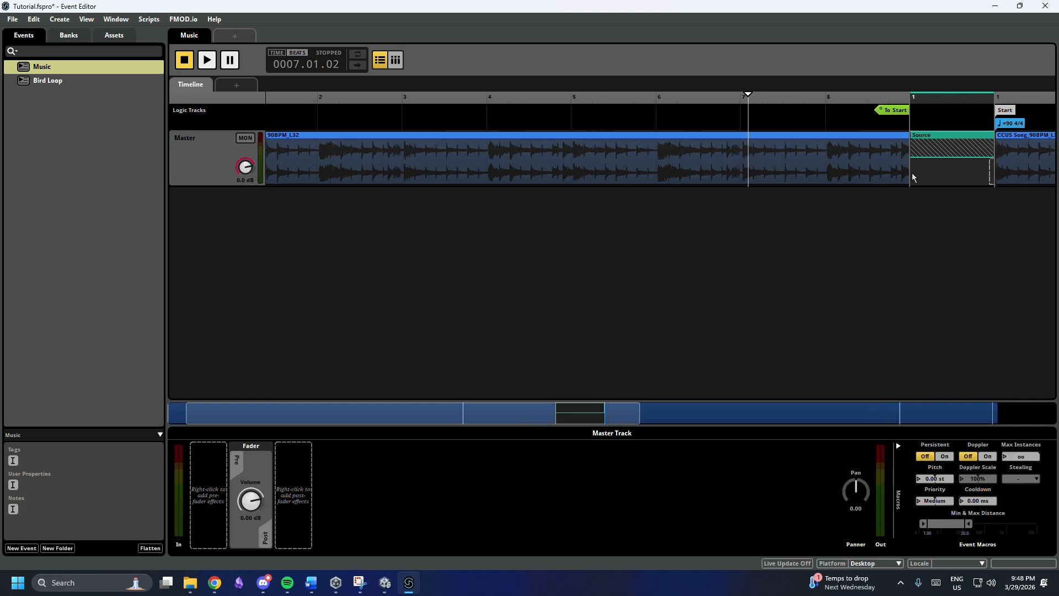
pyautogui.click(988, 167)
pyautogui.doubleClick(895, 110)
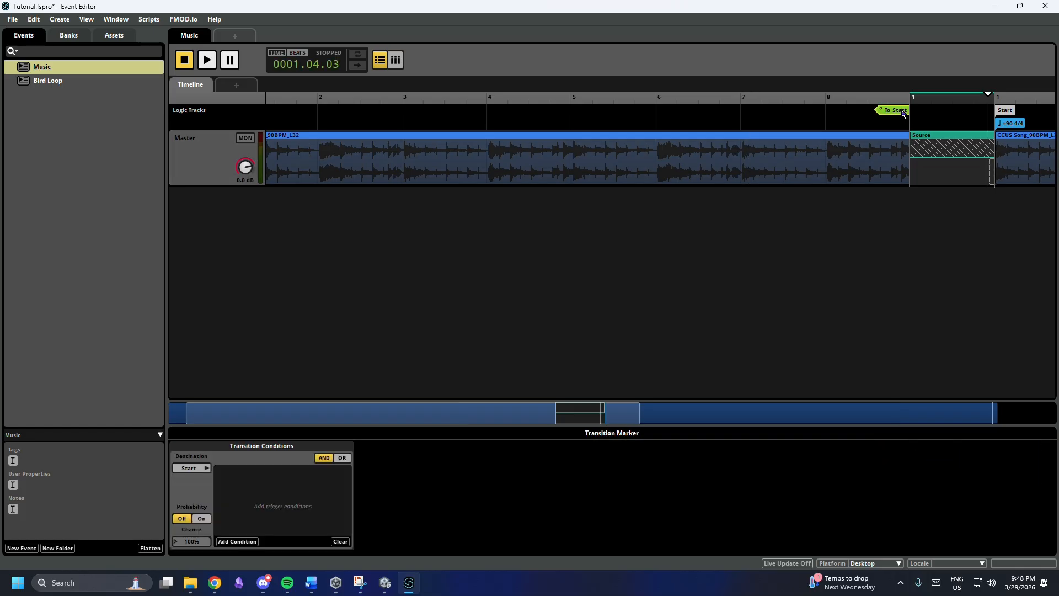
# Play the Music event briefly from bar 8, beat 3, near the To Start transition
pyautogui.click(910, 98)
pyautogui.press('space')
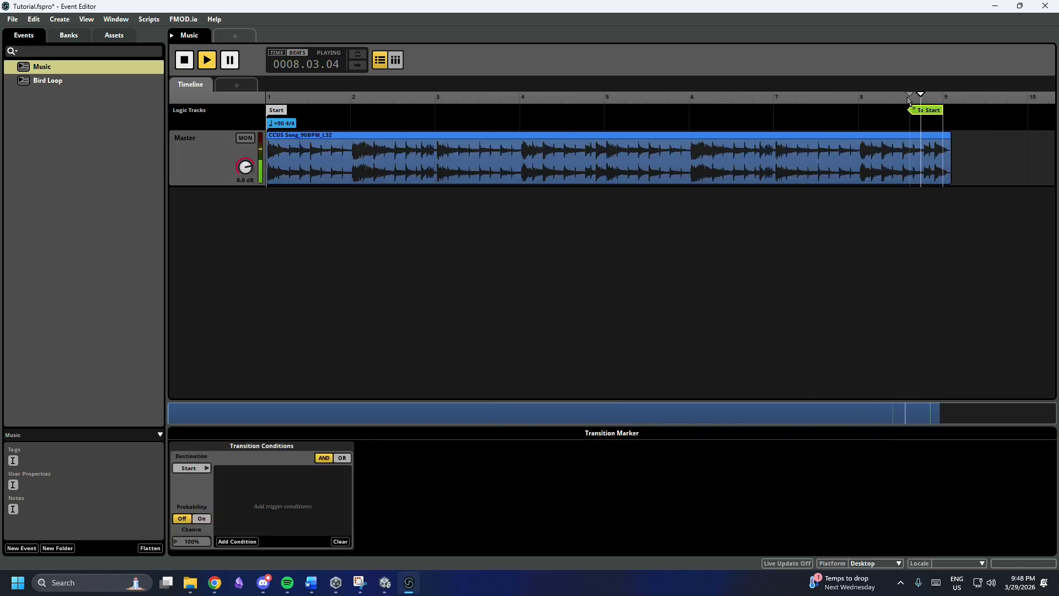
pyautogui.press('space')
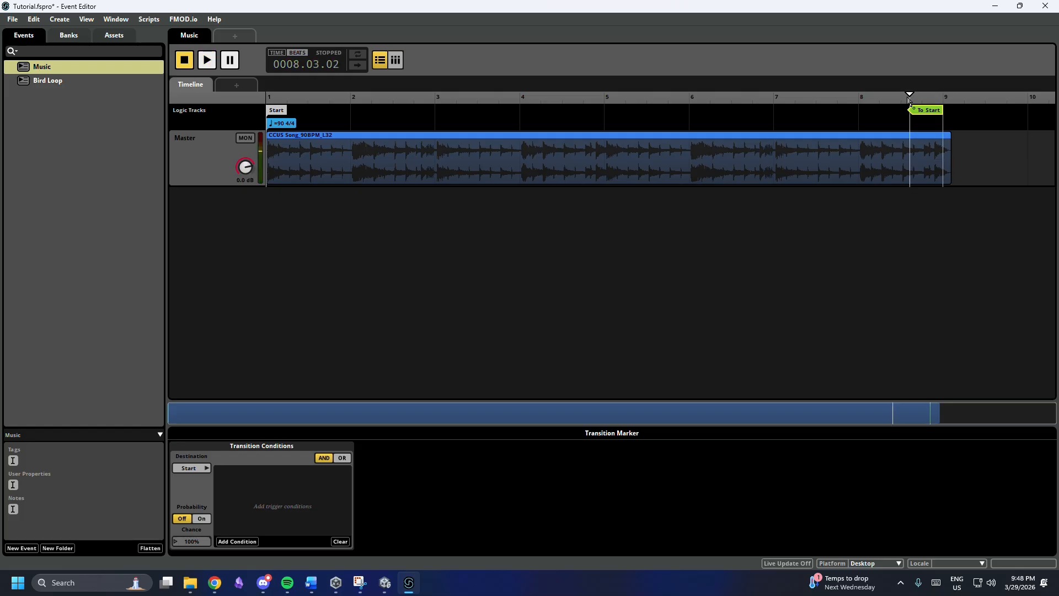
# Stretch a destination fade region across the full To Start transition timeline and play the Music event to check the crossfade
pyautogui.doubleClick(923, 110)
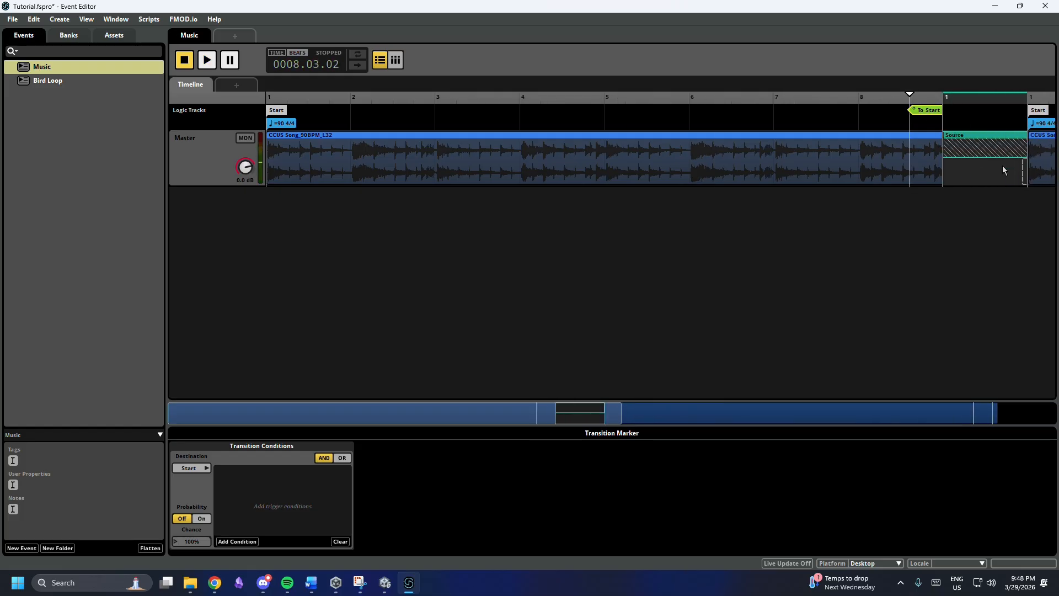
pyautogui.click(1027, 149)
pyautogui.moveTo(1023, 165); pyautogui.dragTo(930, 171)
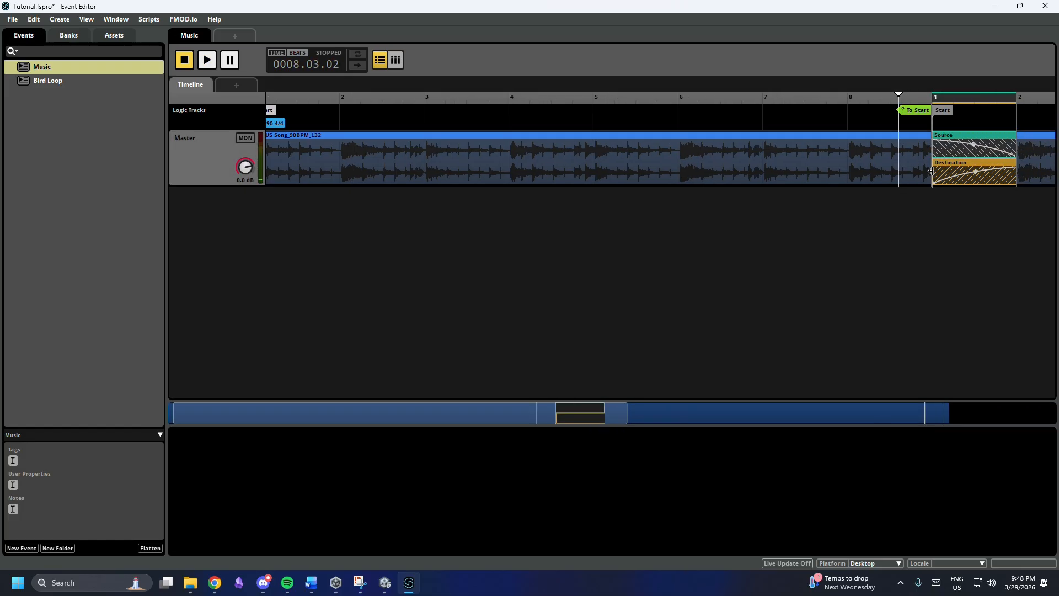
pyautogui.press('space')
pyautogui.click(917, 110)
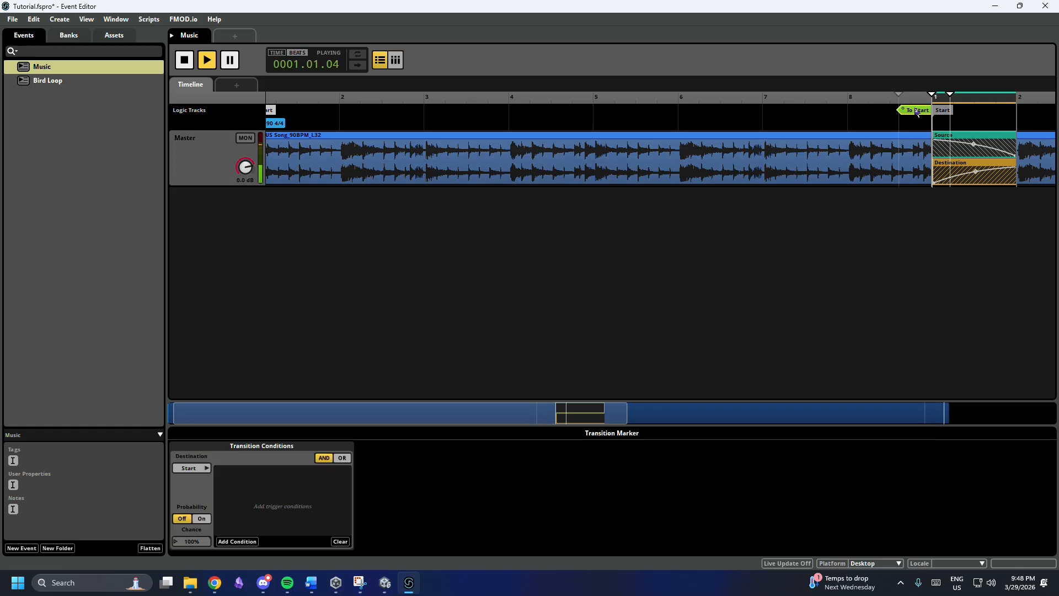
pyautogui.press('space')
# Bend the source fade-out curve in the To Start transition upward and make the Master track taller
pyautogui.click(1016, 157)
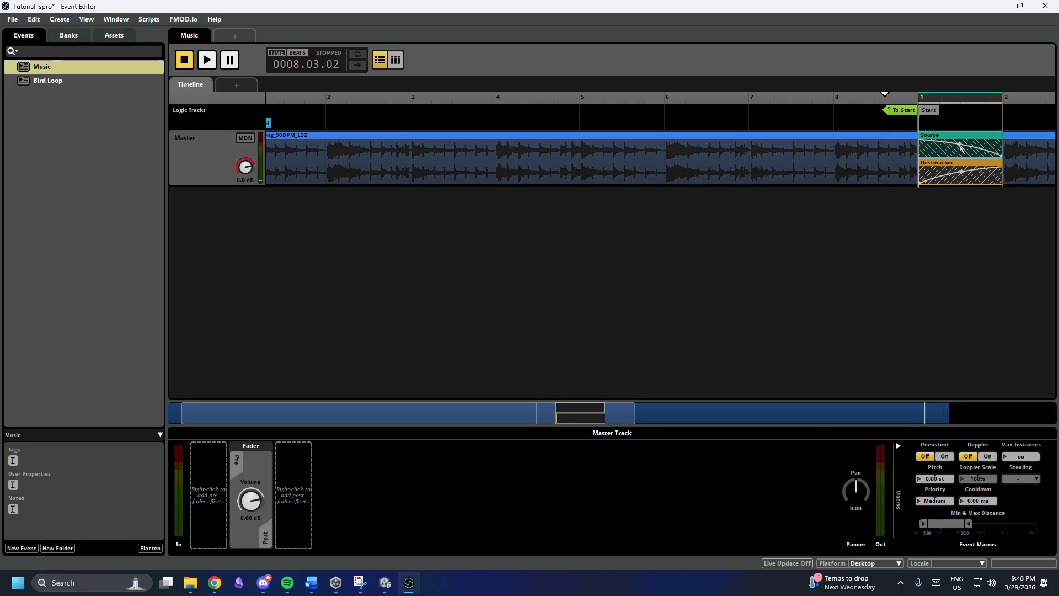
pyautogui.moveTo(961, 147); pyautogui.dragTo(961, 138)
pyautogui.moveTo(199, 186); pyautogui.dragTo(200, 241)
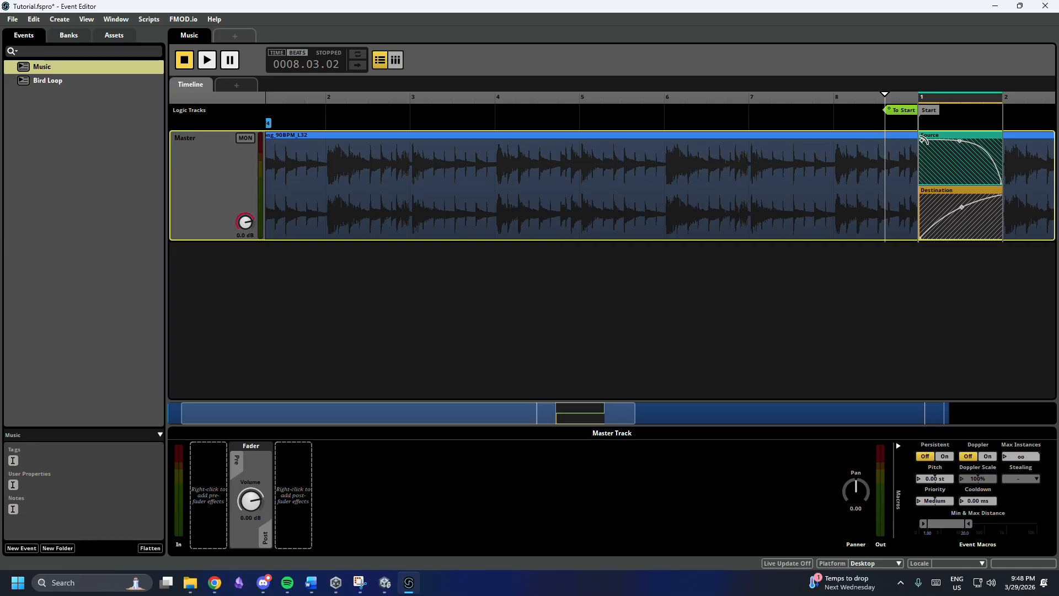
# Remove the fade curves from the Source and Destination regions of the To Start transition and play through it
pyautogui.moveTo(924, 140); pyautogui.dragTo(871, 197)
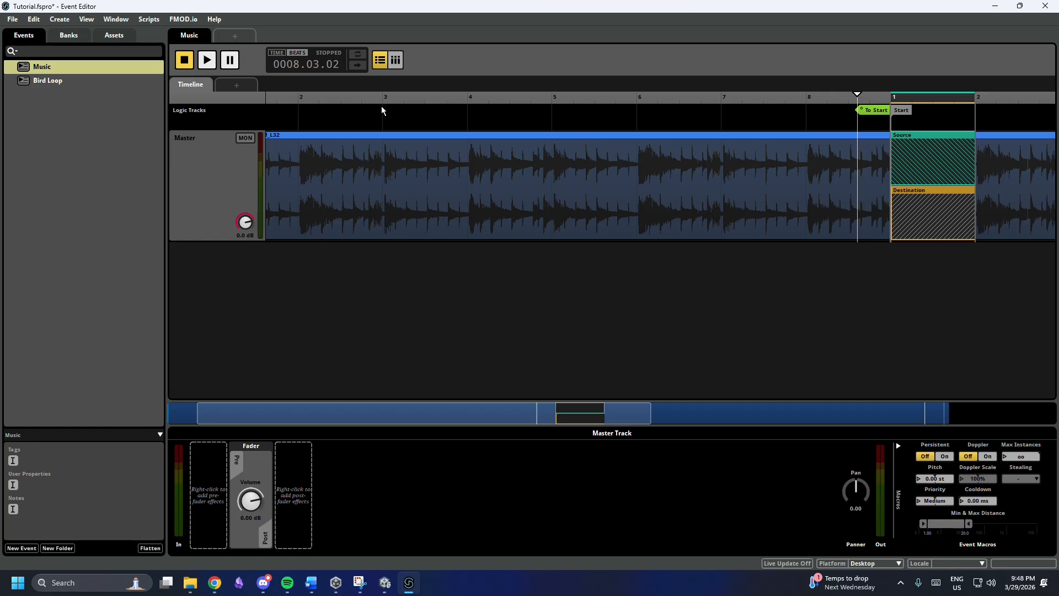
pyautogui.press('space')
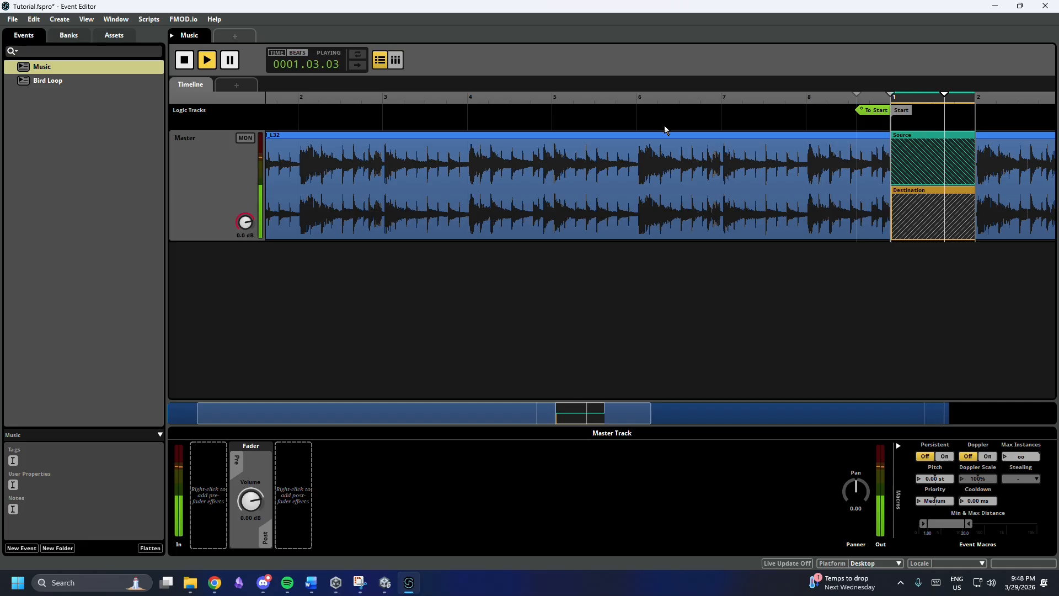
pyautogui.press('space')
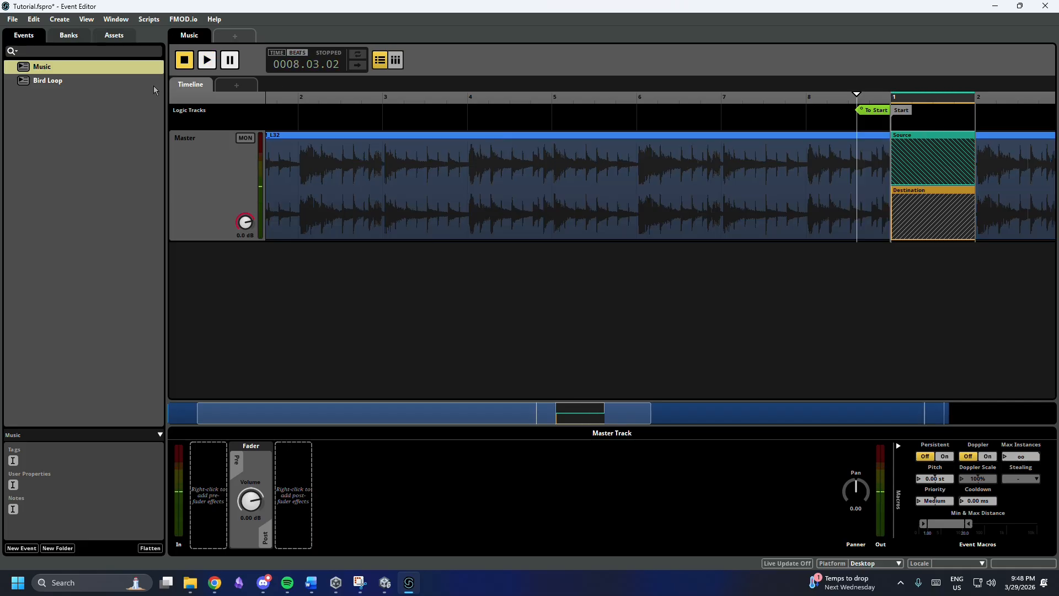
# Save the project and build the Master bank
pyautogui.click(107, 142)
pyautogui.click(68, 35)
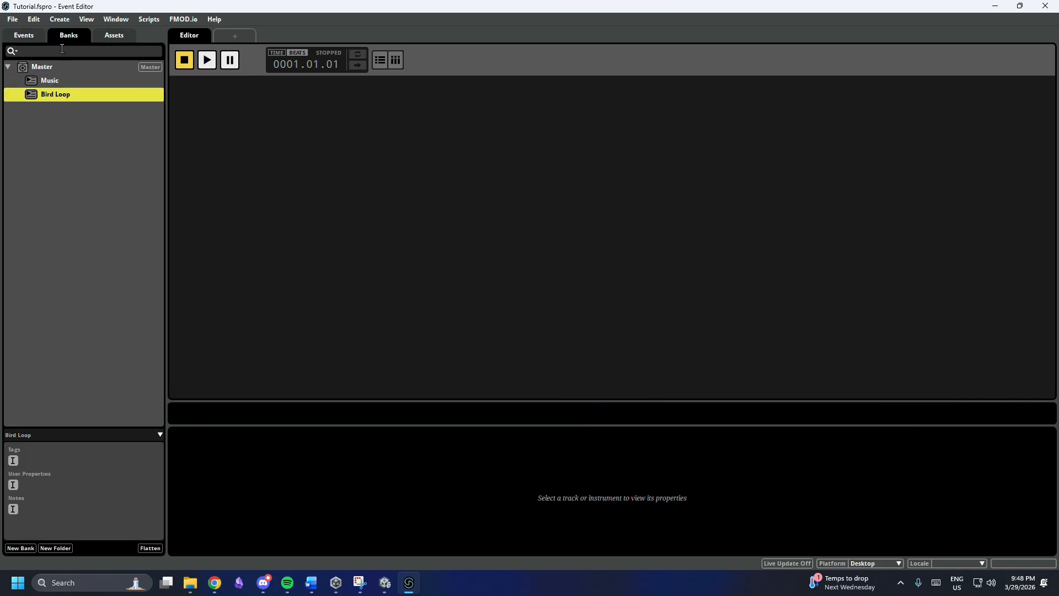
pyautogui.click(74, 125)
pyautogui.hotkey('ctrl', 's')
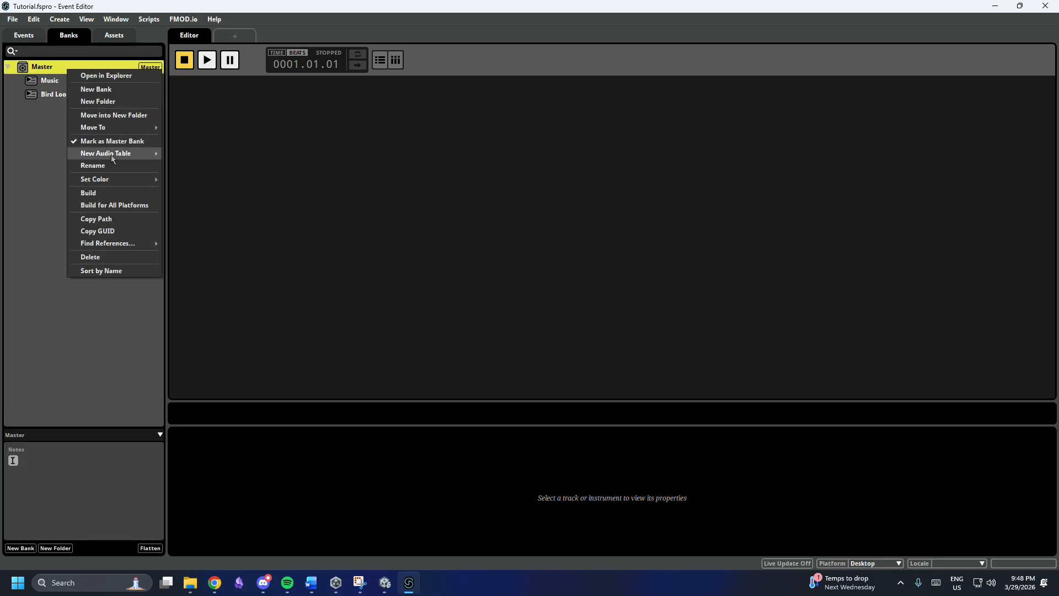
pyautogui.click(105, 193)
# Switch to Unity to check the Main Camera's FMOD event emitters, then return to the bank list in FMOD Studio
pyautogui.click(386, 585)
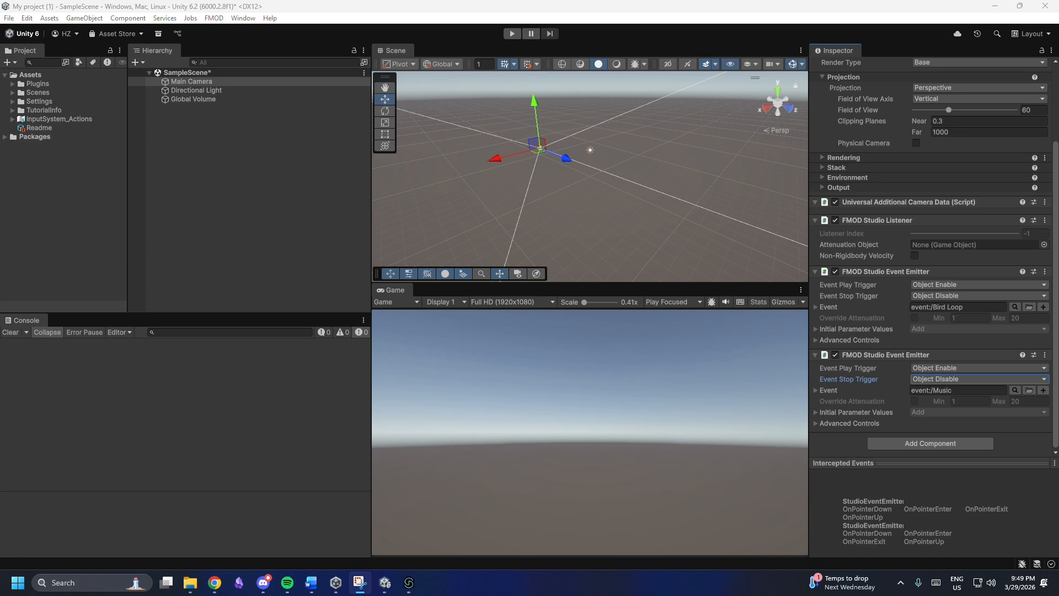
pyautogui.moveTo(409, 589)
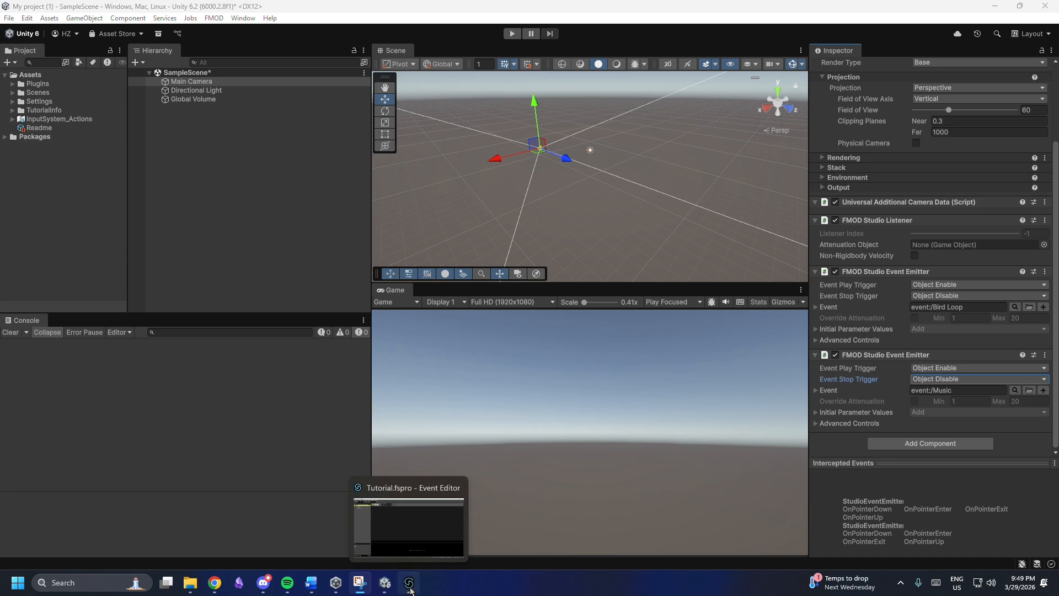
pyautogui.click(410, 591)
pyautogui.click(65, 81)
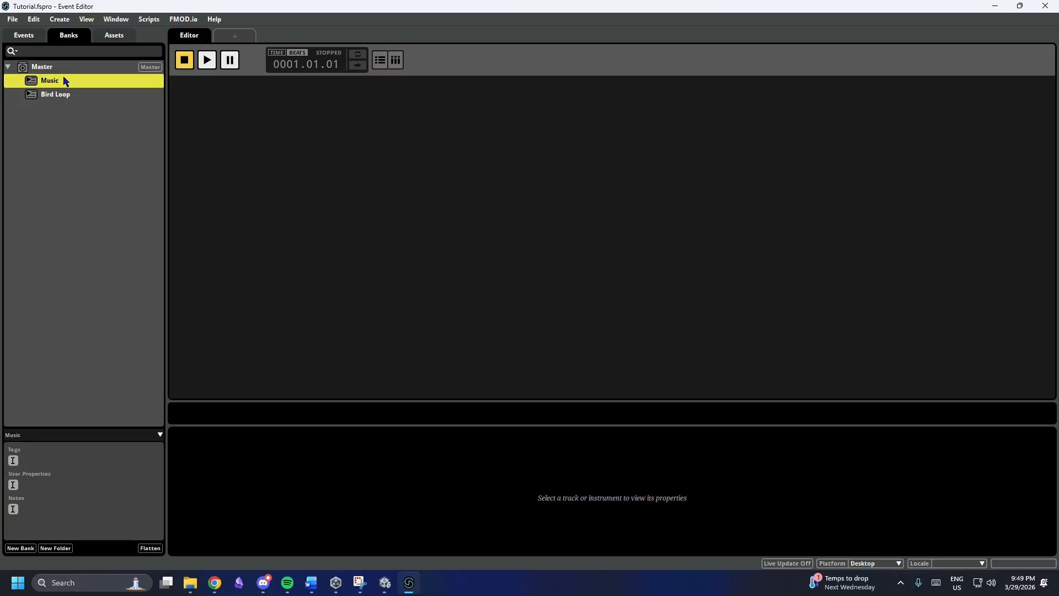
pyautogui.doubleClick(45, 83)
pyautogui.click(81, 114)
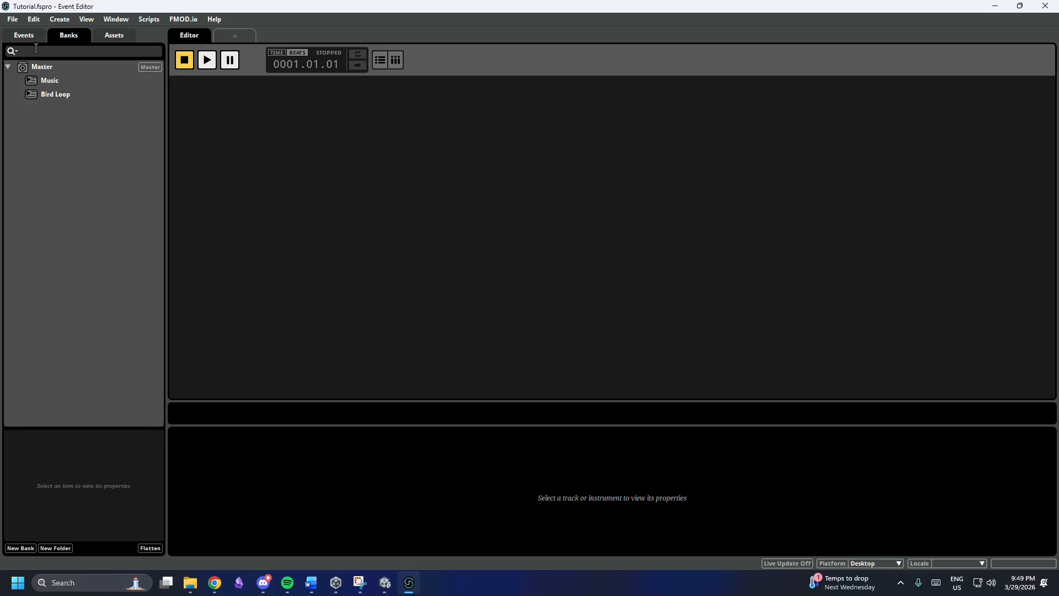
# Try a pre-fader FMOD 3-EQ on the Bird Loop event's master track, adjusting its mid band, and delete the effect
pyautogui.click(23, 35)
pyautogui.click(52, 83)
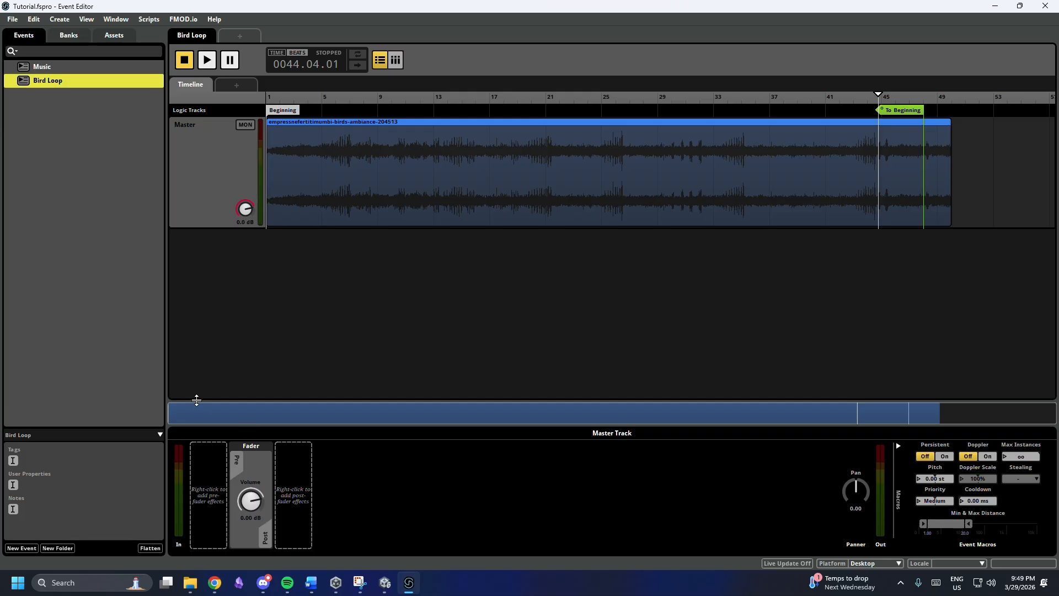
pyautogui.rightClick(215, 494)
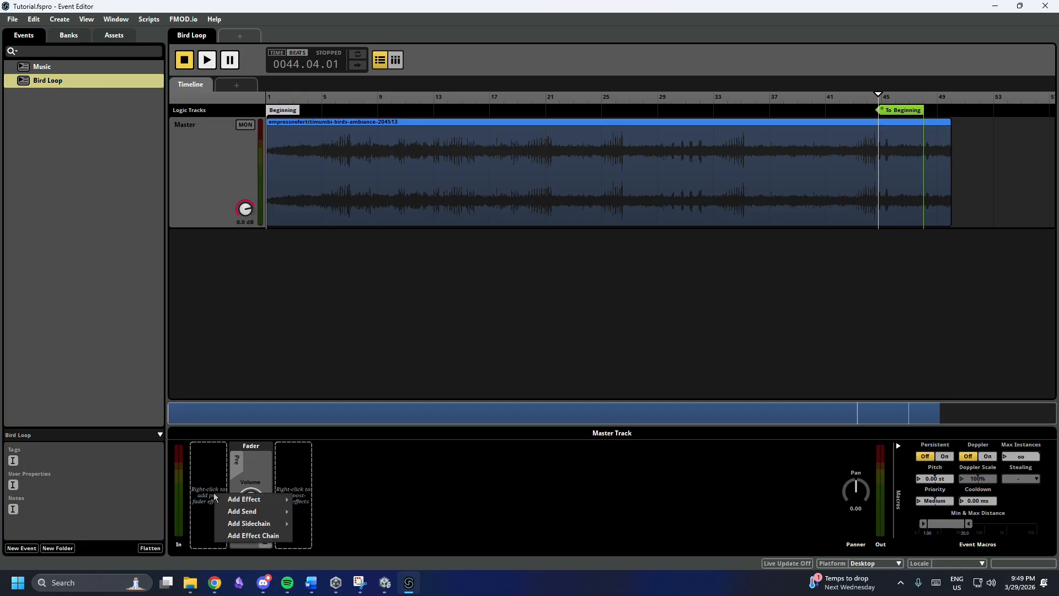
pyautogui.moveTo(256, 500)
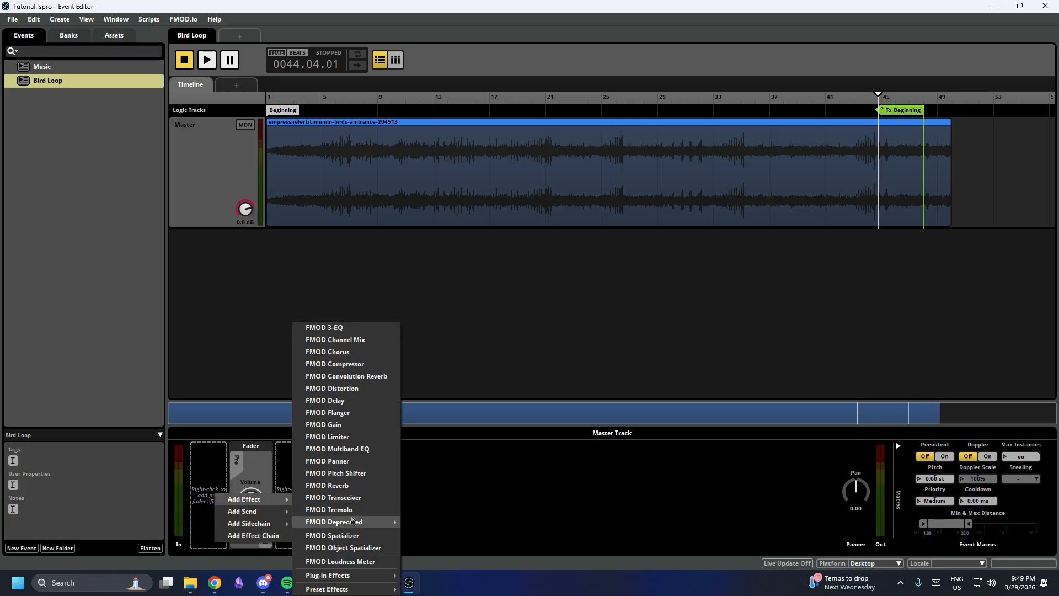
pyautogui.moveTo(351, 528)
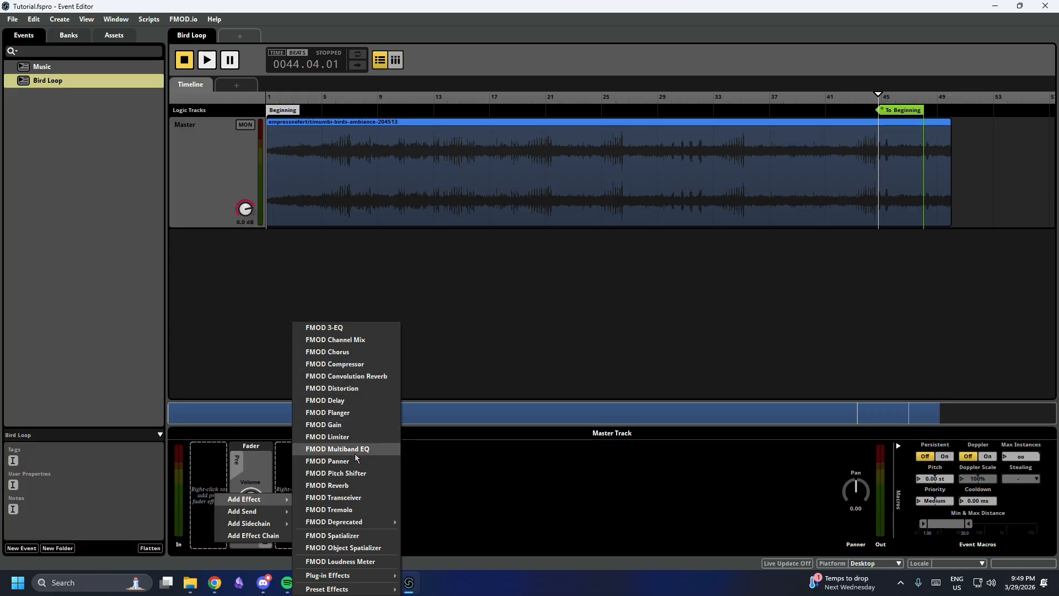
pyautogui.click(356, 330)
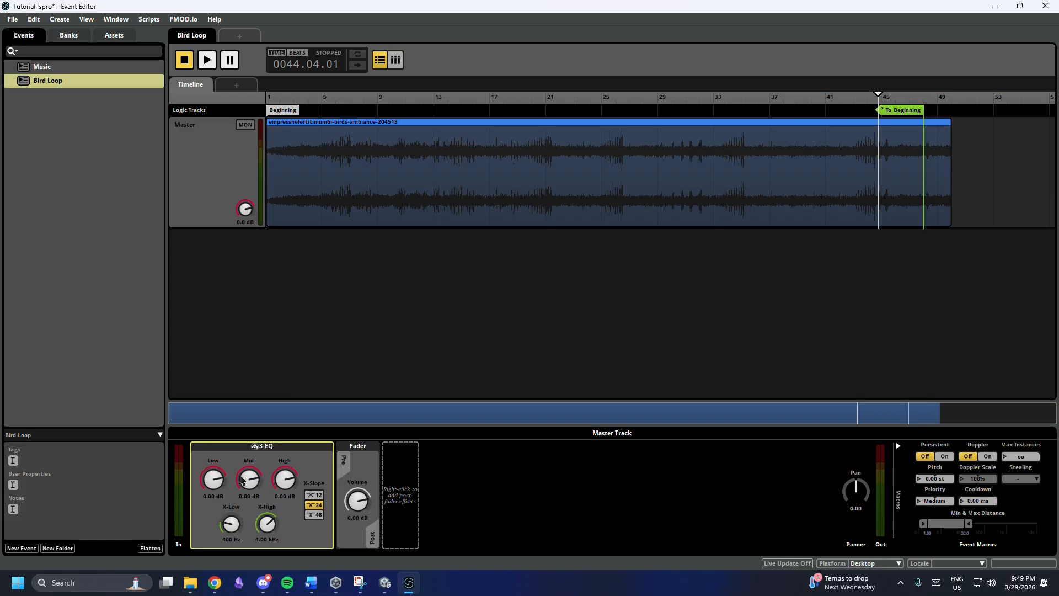
pyautogui.moveTo(249, 480); pyautogui.dragTo(255, 480)
pyautogui.press('Delete')
# Try a pre-fader FMOD Pitch Shifter with pitch 2.00x on Bird Loop's master track, play the event, and delete the effect
pyautogui.rightClick(208, 467)
pyautogui.moveTo(212, 470)
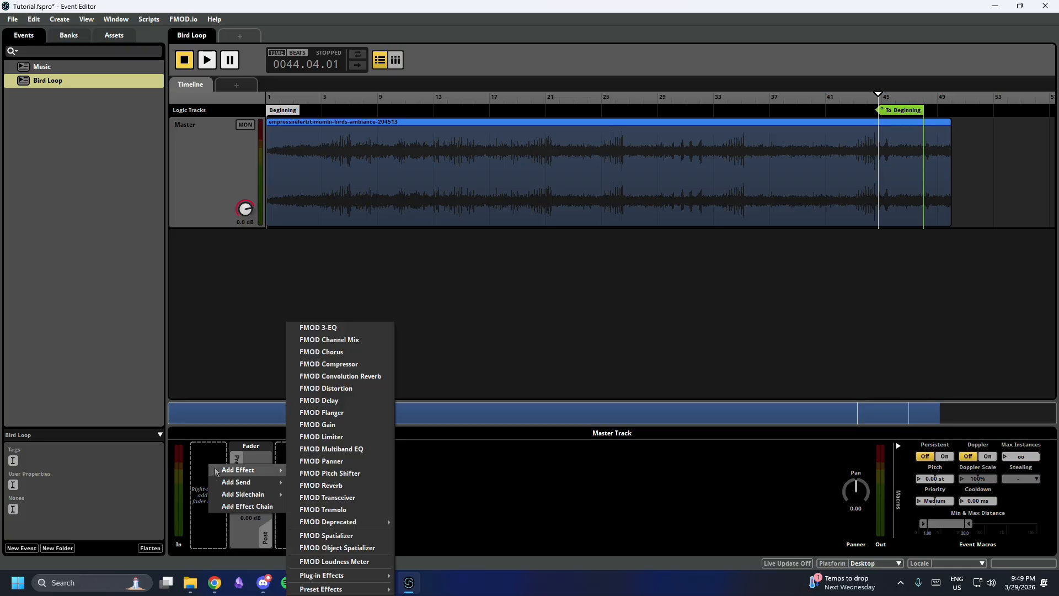
pyautogui.click(362, 473)
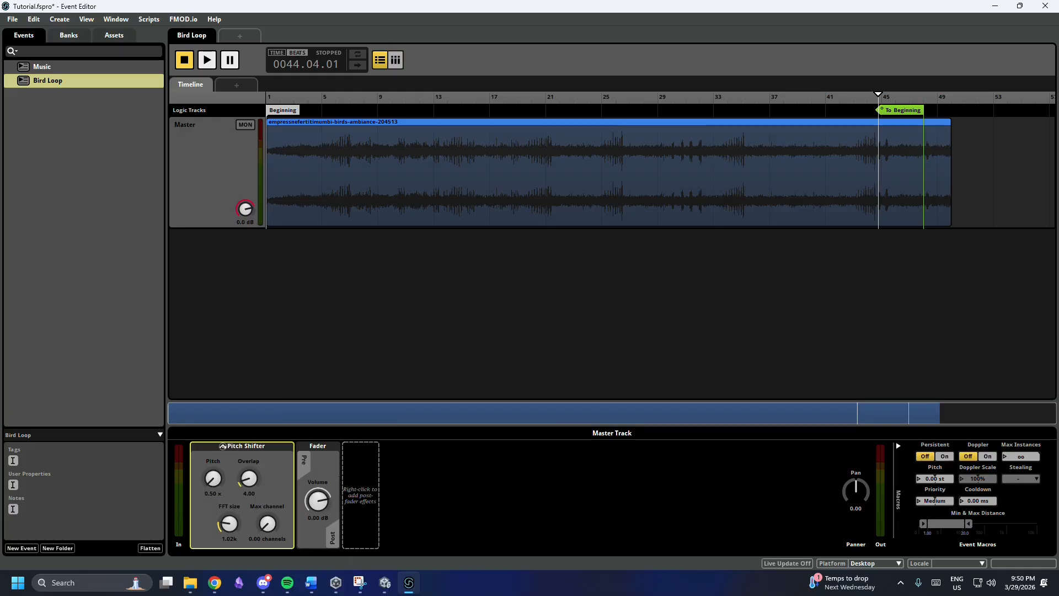
pyautogui.moveTo(213, 479)
pyautogui.mouseDown()
pyautogui.moveTo(213, 466)
pyautogui.moveTo(208, 482)
pyautogui.mouseUp()
pyautogui.press('space')
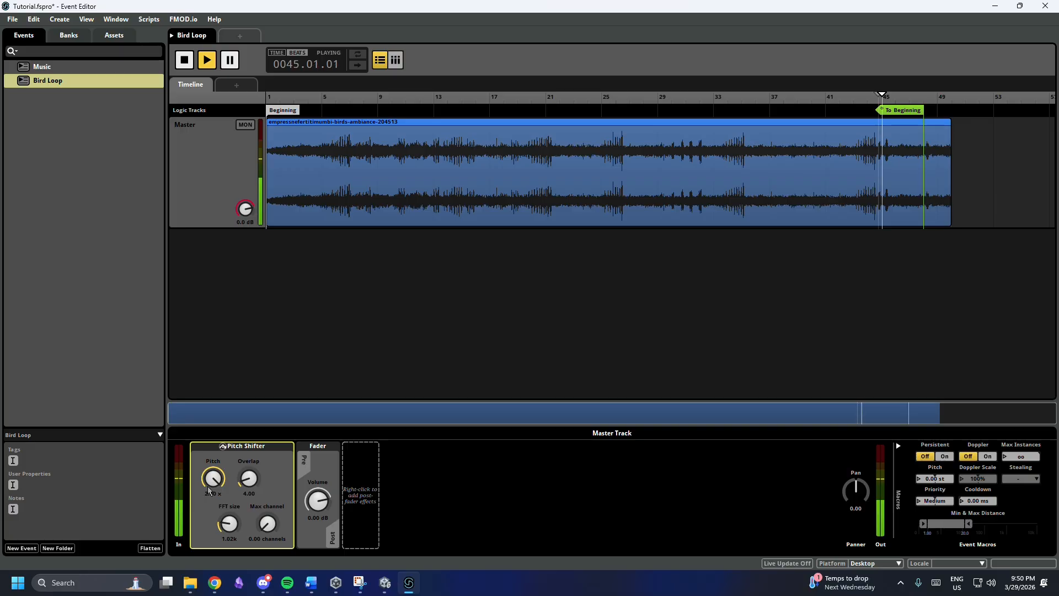
pyautogui.press('space')
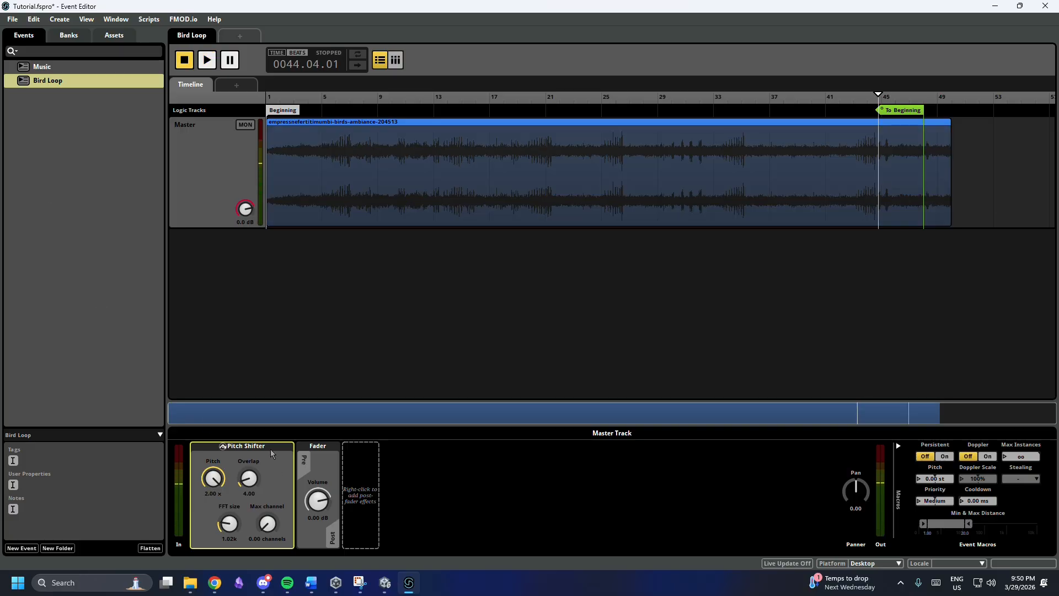
pyautogui.press('Delete')
# Try a pre-fader FMOD Distortion effect on the Music event's master track, play the event, and delete the effect
pyautogui.click(77, 66)
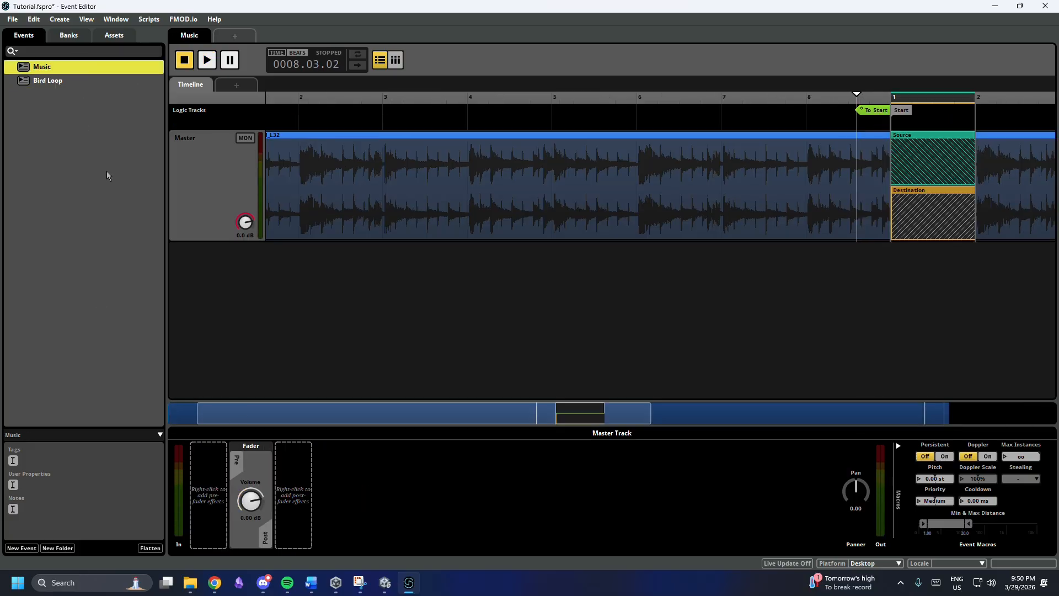
pyautogui.rightClick(221, 478)
pyautogui.moveTo(260, 481)
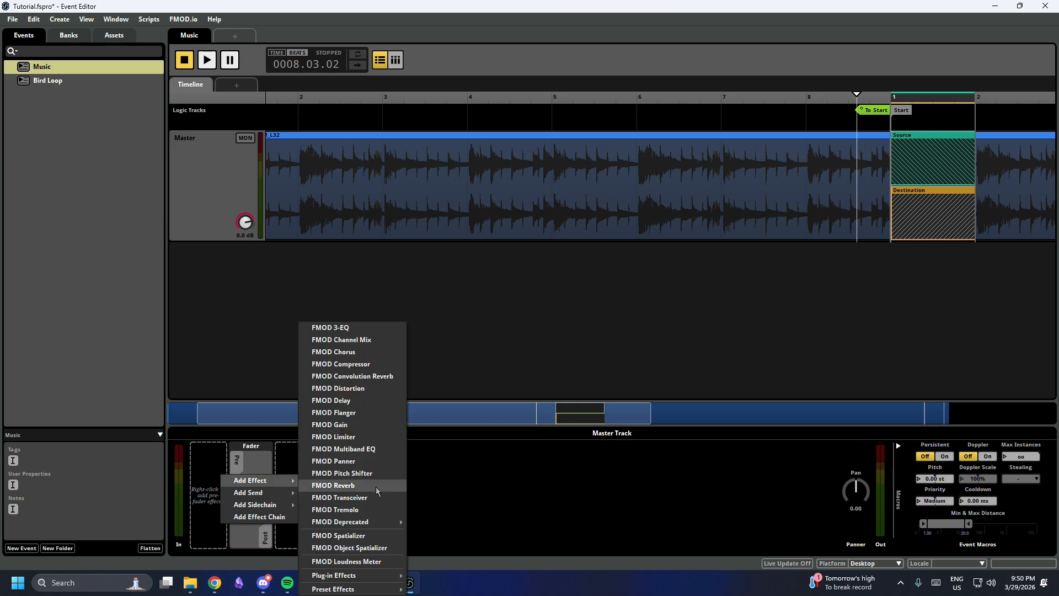
pyautogui.click(354, 390)
pyautogui.press('space')
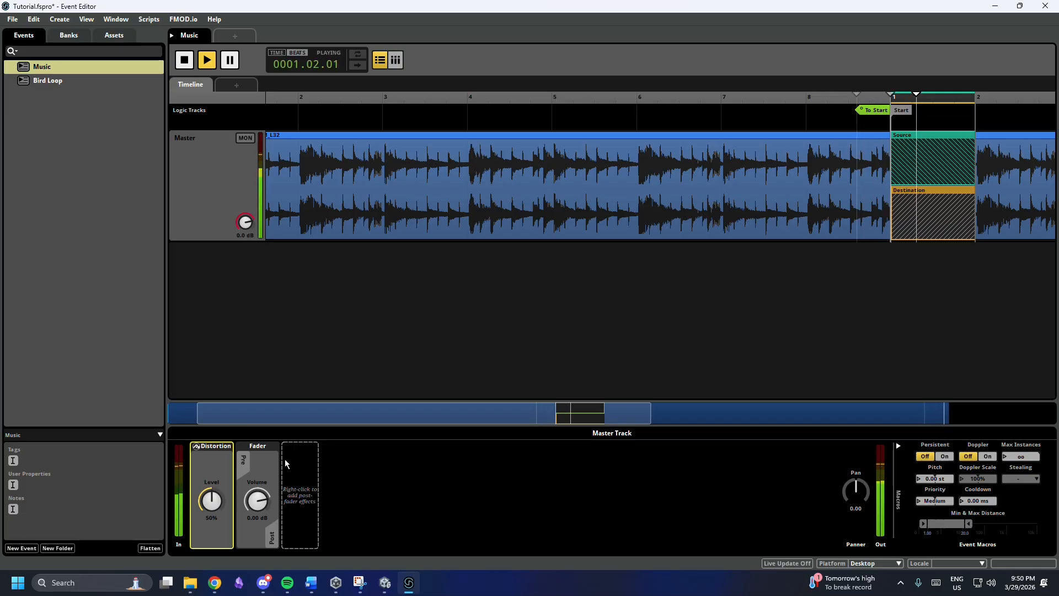
pyautogui.press('space')
pyautogui.press('Delete')
# Try a pre-fader FMOD Compressor on the Music event's master track, play the event, and delete the effect
pyautogui.rightClick(209, 450)
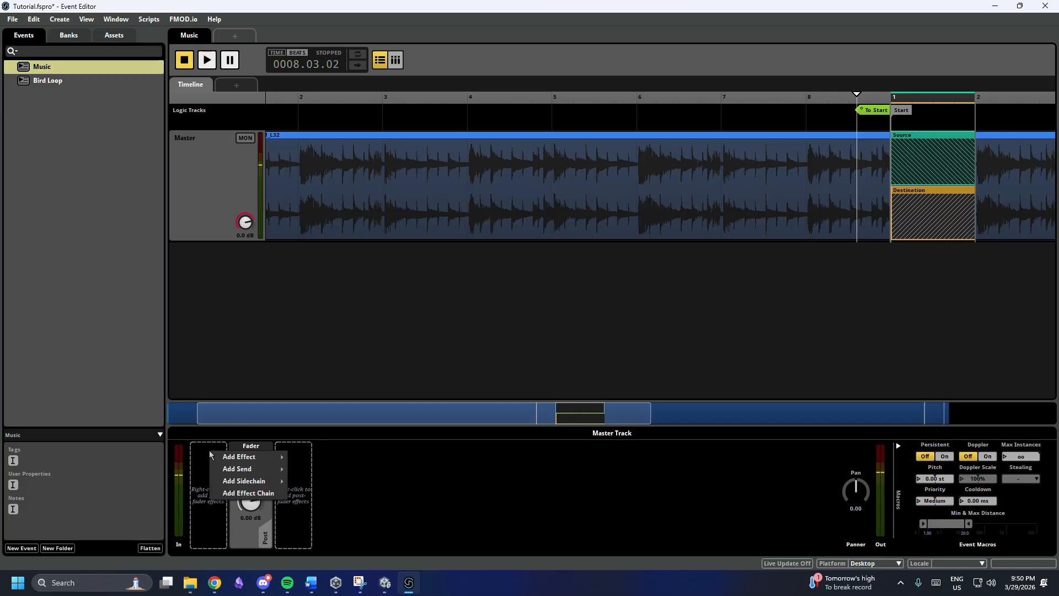
pyautogui.moveTo(243, 457)
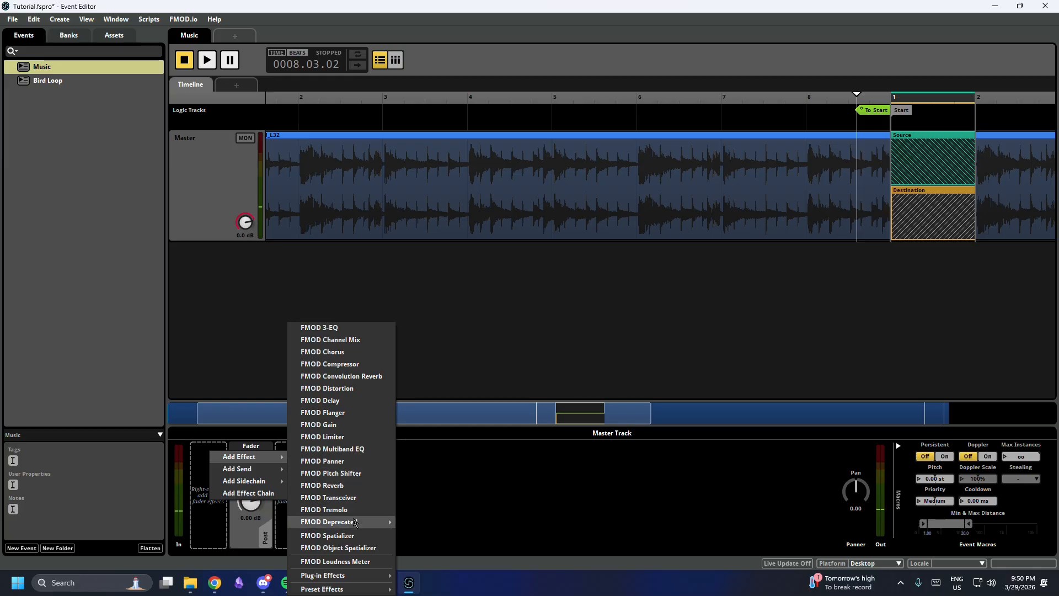
pyautogui.click(356, 365)
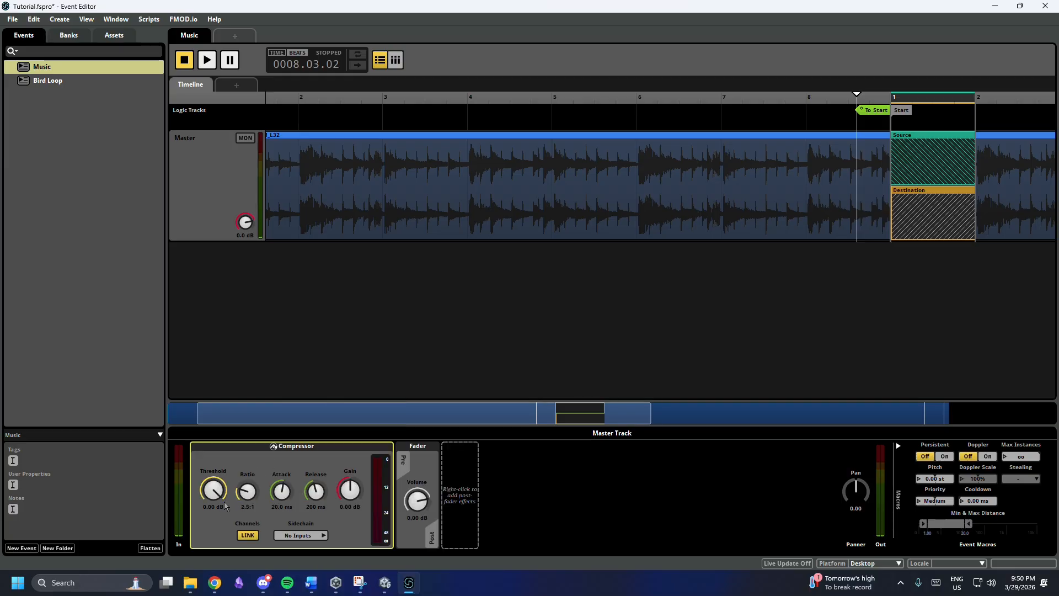
pyautogui.press('space')
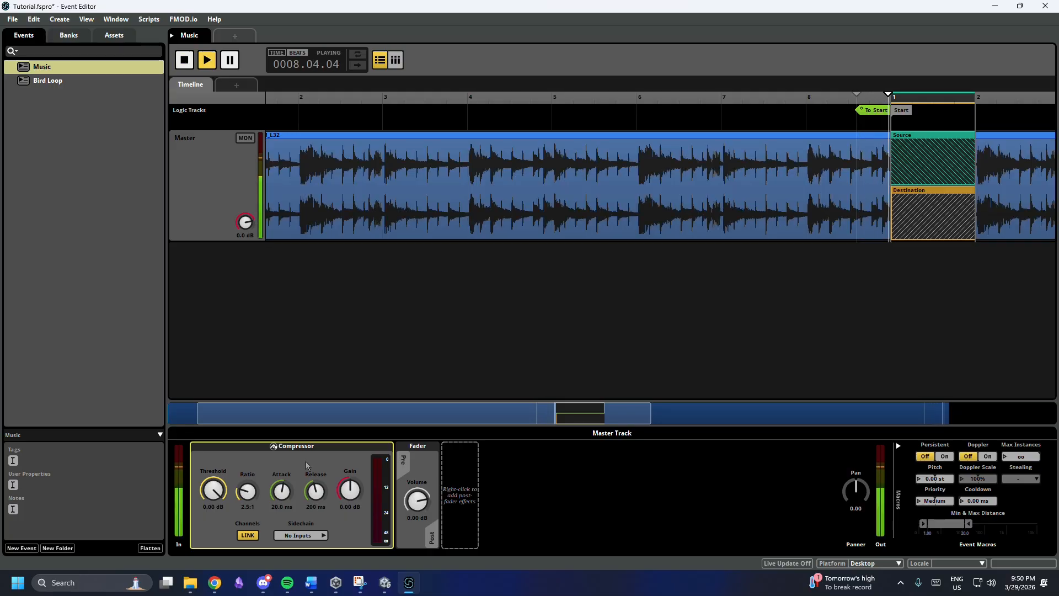
pyautogui.press('space')
pyautogui.press('Delete')
# Add a pre-fader FMOD 3-EQ to Music's master track and, during playback, set Low to -2.50 dB and High to -oo dB
pyautogui.rightClick(211, 461)
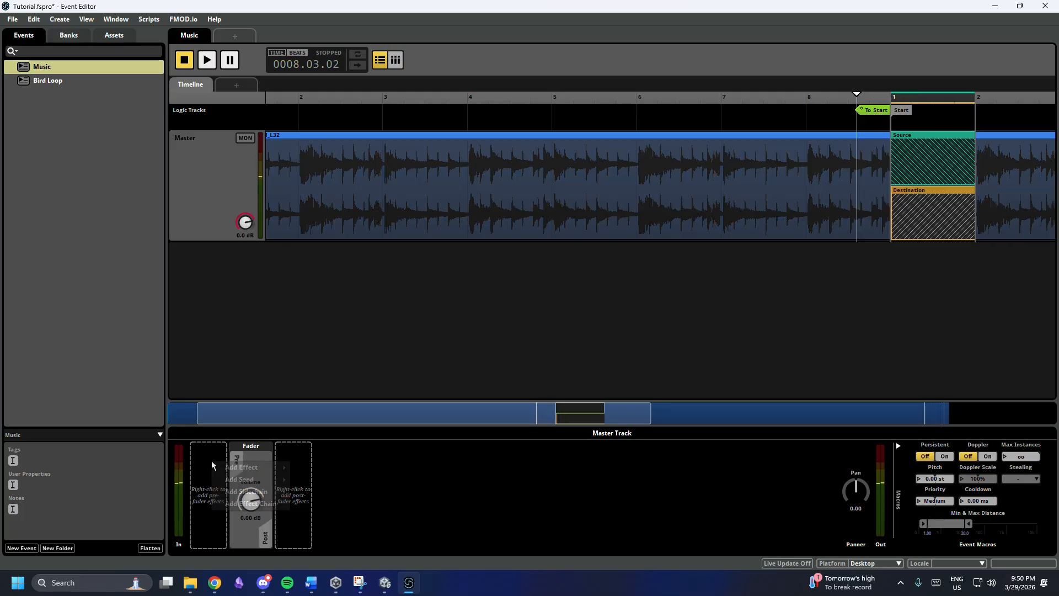
pyautogui.moveTo(242, 469)
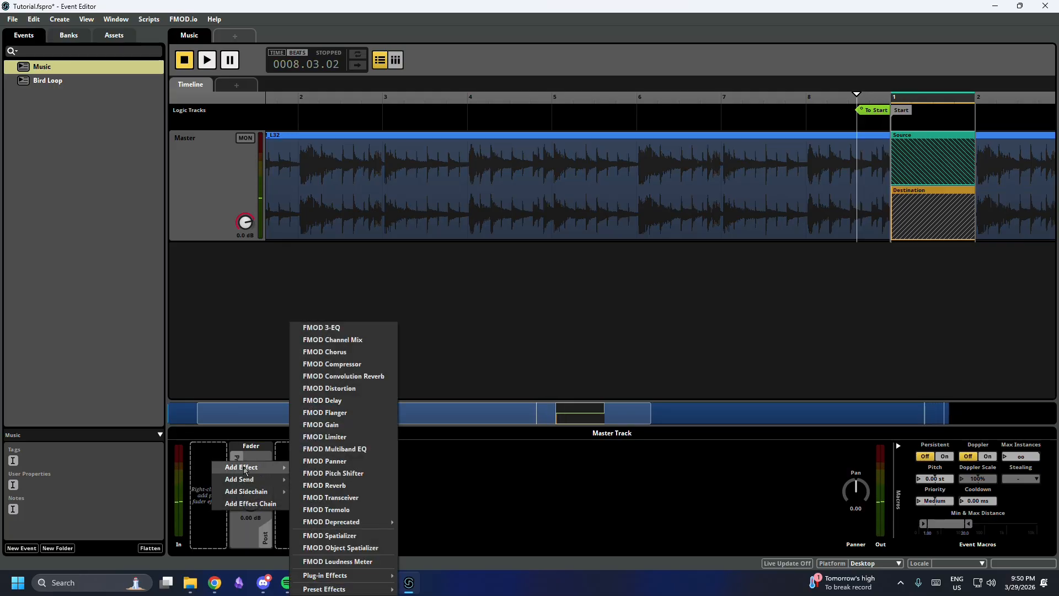
pyautogui.click(326, 328)
pyautogui.press('space')
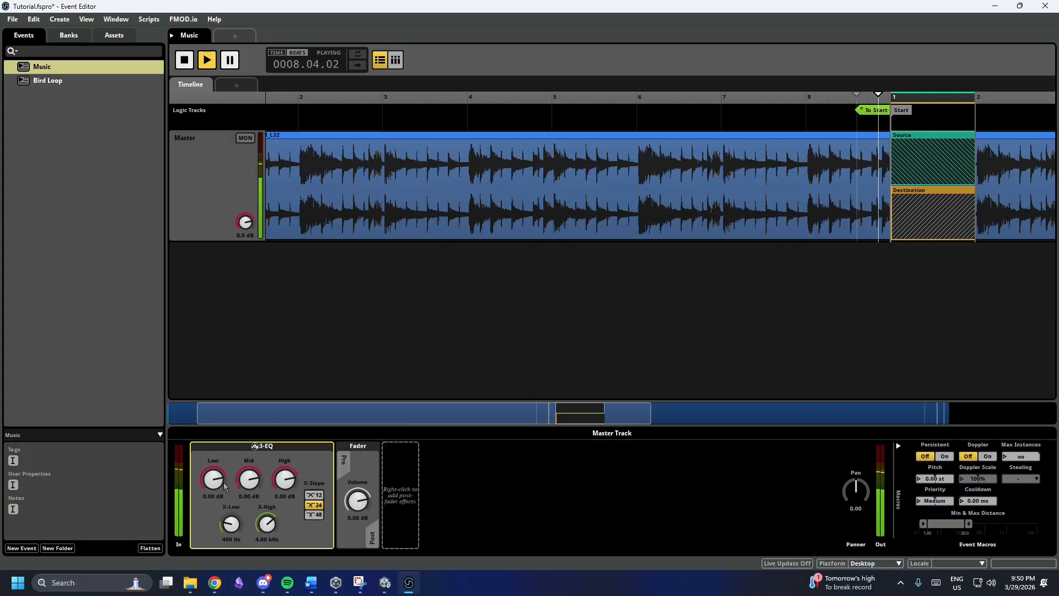
pyautogui.moveTo(215, 484)
pyautogui.mouseDown()
pyautogui.moveTo(215, 524)
pyautogui.moveTo(215, 474)
pyautogui.moveTo(215, 485)
pyautogui.mouseUp()
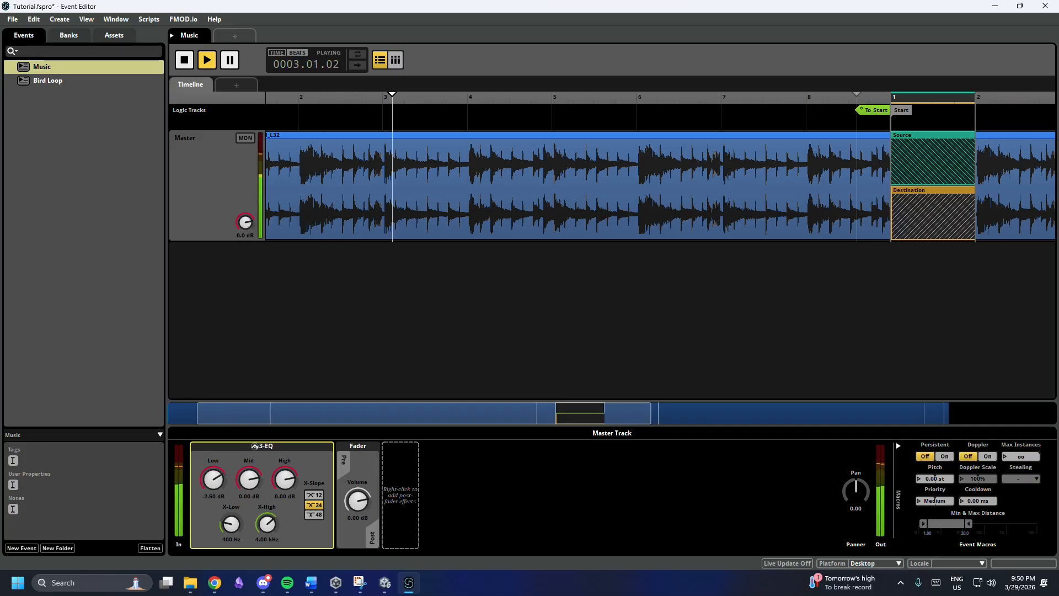
pyautogui.moveTo(284, 478); pyautogui.dragTo(285, 524)
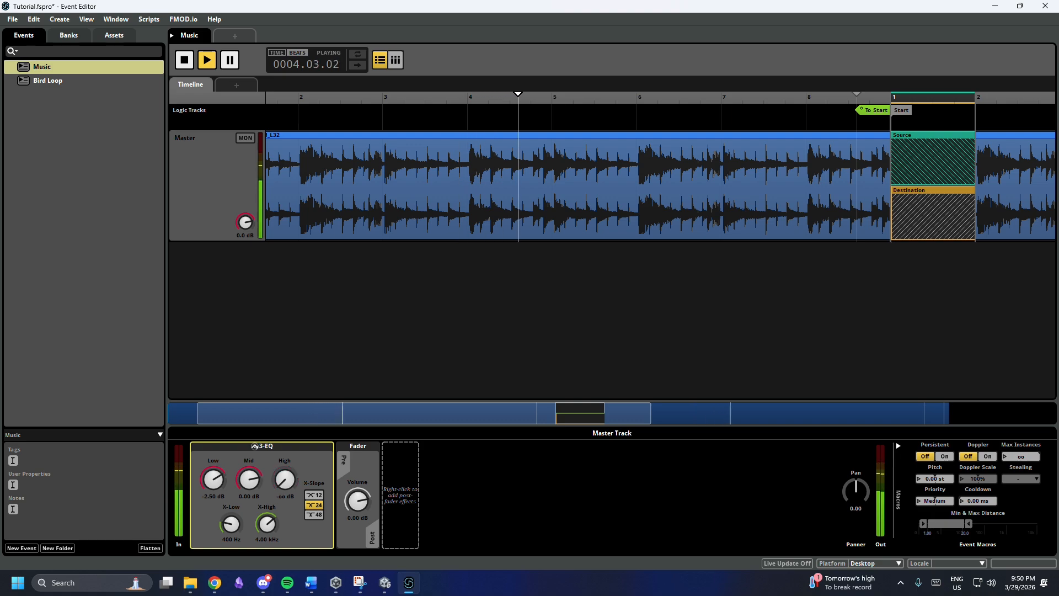
# Try Low 10.0 dB, Mid -oo dB and High -26.0 dB on Music's 3-EQ during playback, and delete the effect
pyautogui.moveTo(285, 479); pyautogui.dragTo(285, 441)
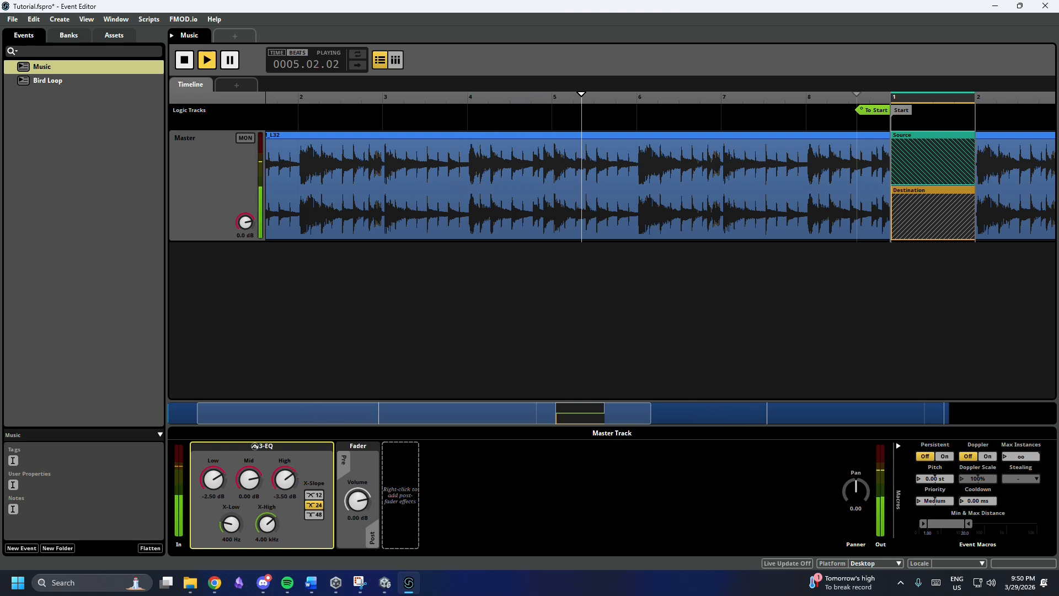
pyautogui.moveTo(249, 479); pyautogui.dragTo(248, 524)
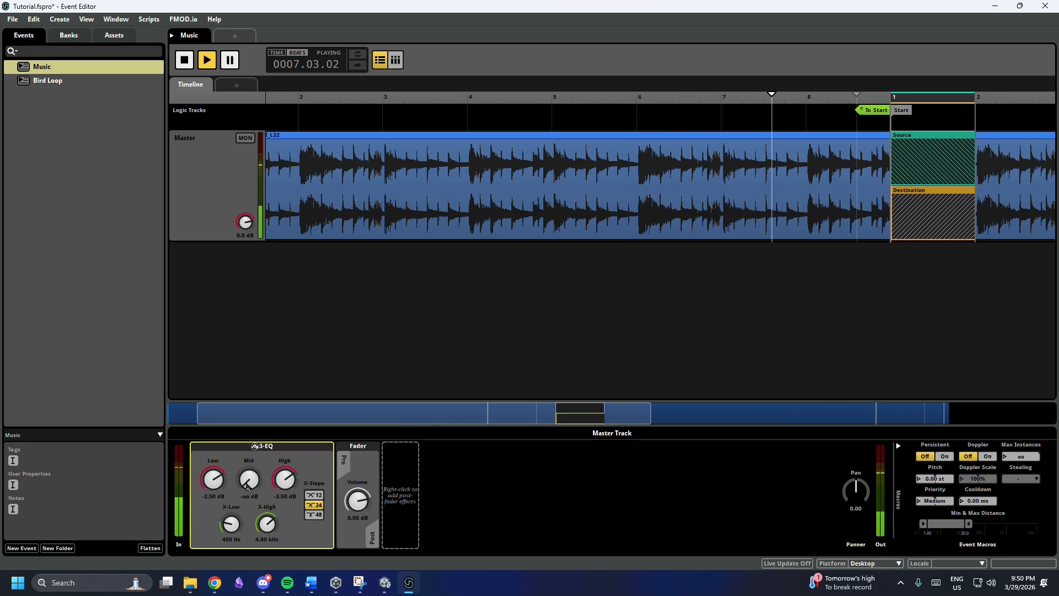
pyautogui.moveTo(213, 480); pyautogui.dragTo(213, 441)
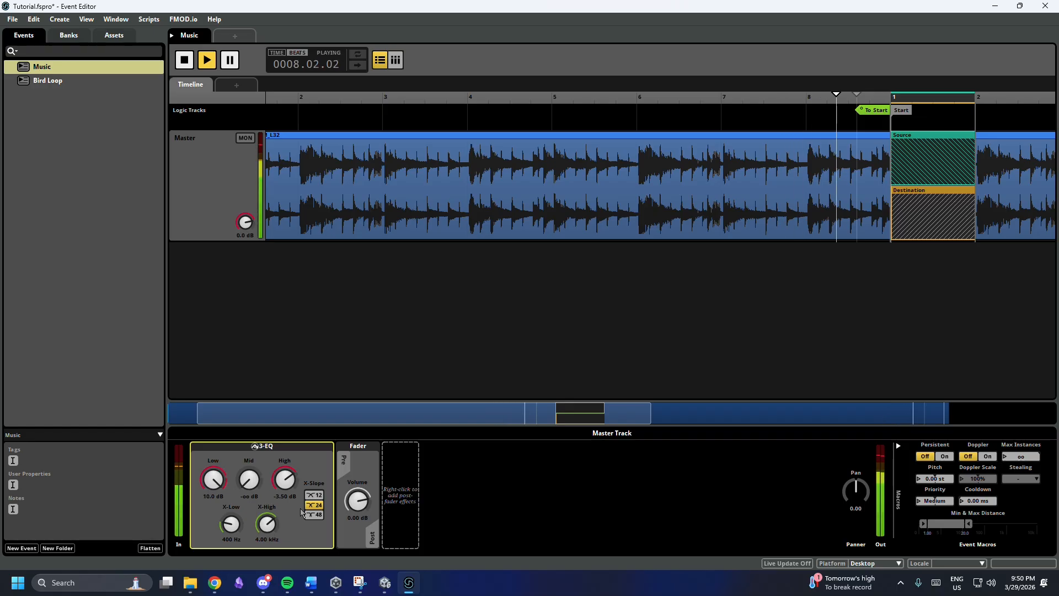
pyautogui.moveTo(284, 480); pyautogui.dragTo(284, 510)
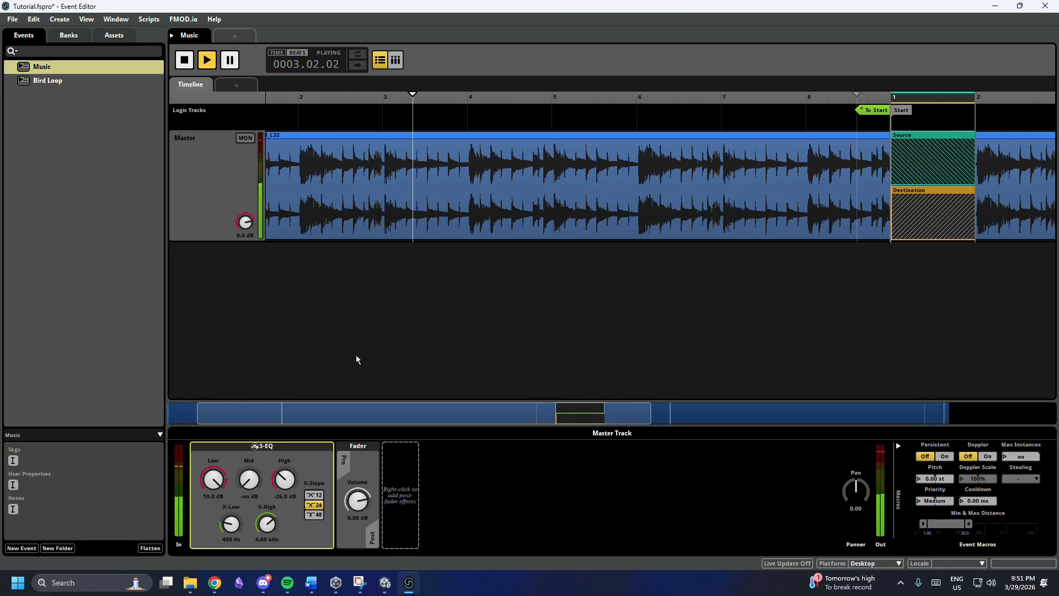
pyautogui.press('space')
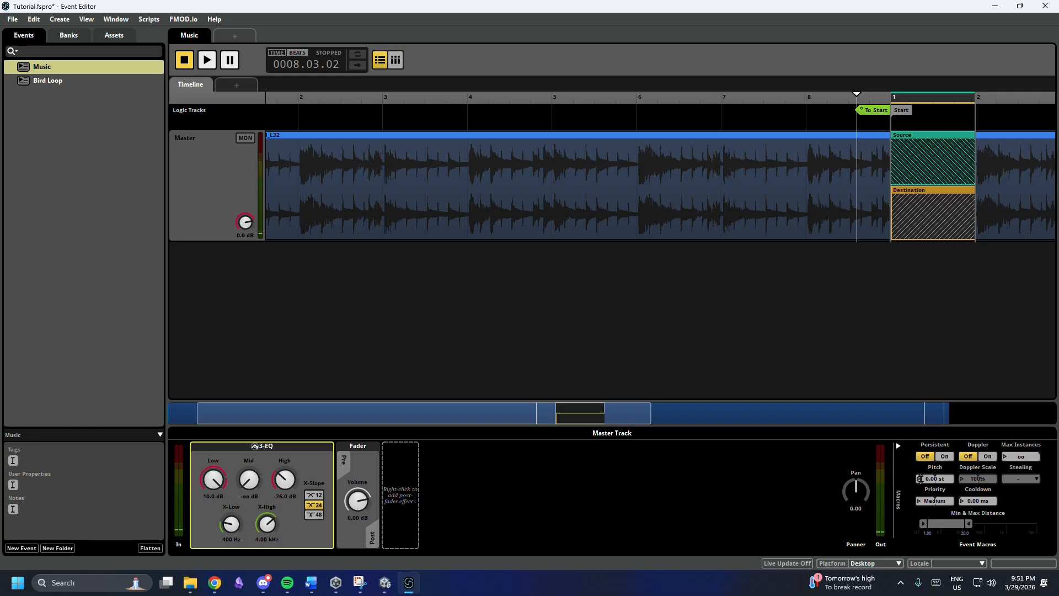
pyautogui.moveTo(922, 479)
pyautogui.mouseDown()
pyautogui.moveTo(923, 495)
pyautogui.moveTo(923, 479)
pyautogui.mouseUp()
pyautogui.rightClick(307, 454)
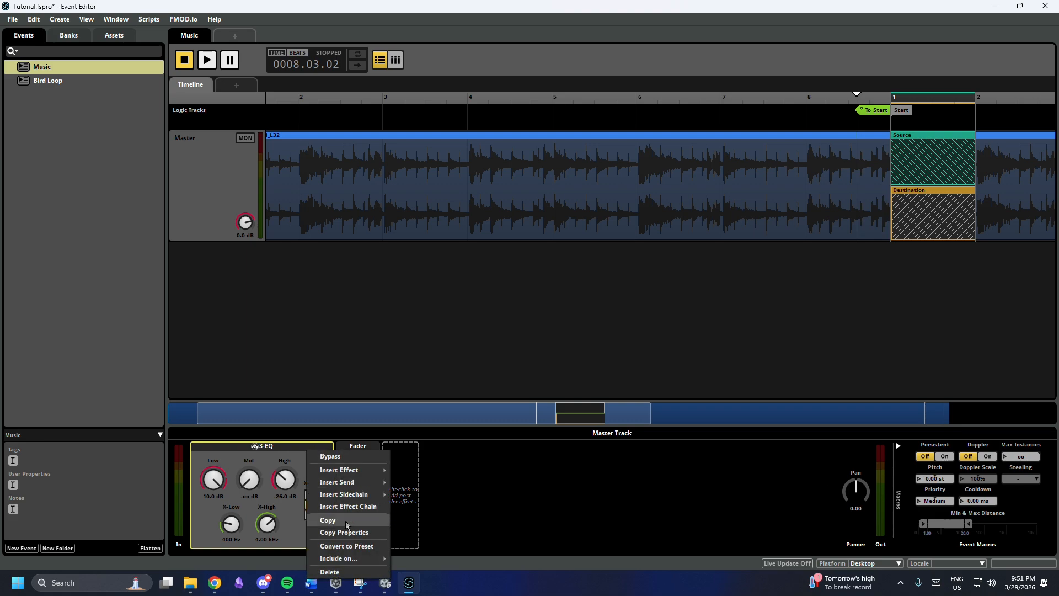
pyautogui.click(331, 572)
# Save the project, build the Master bank, and return to the event list
pyautogui.click(69, 37)
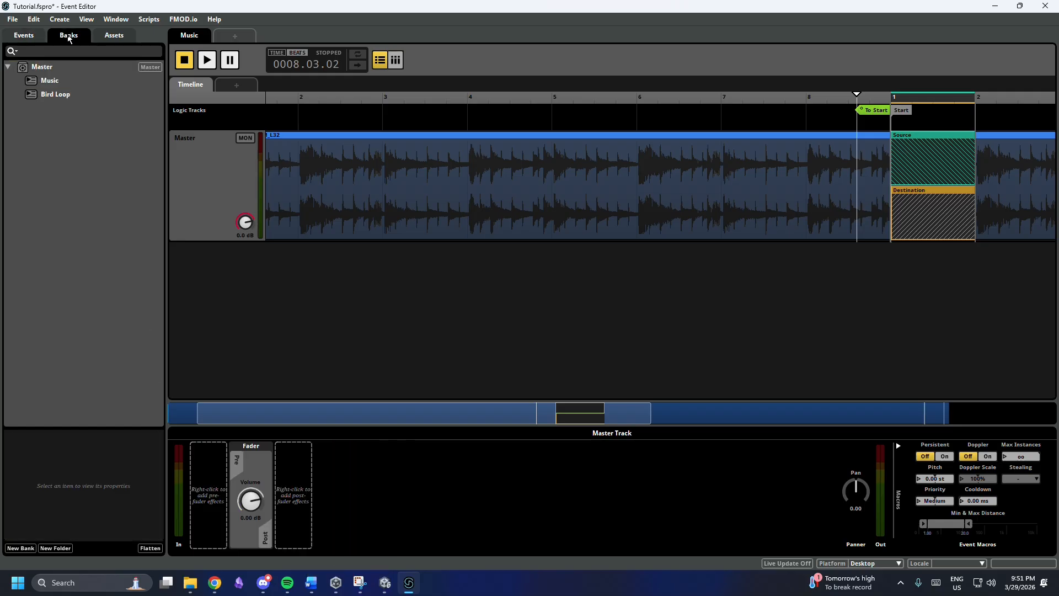
pyautogui.hotkey('ctrl', 's')
pyautogui.rightClick(81, 68)
pyautogui.click(138, 191)
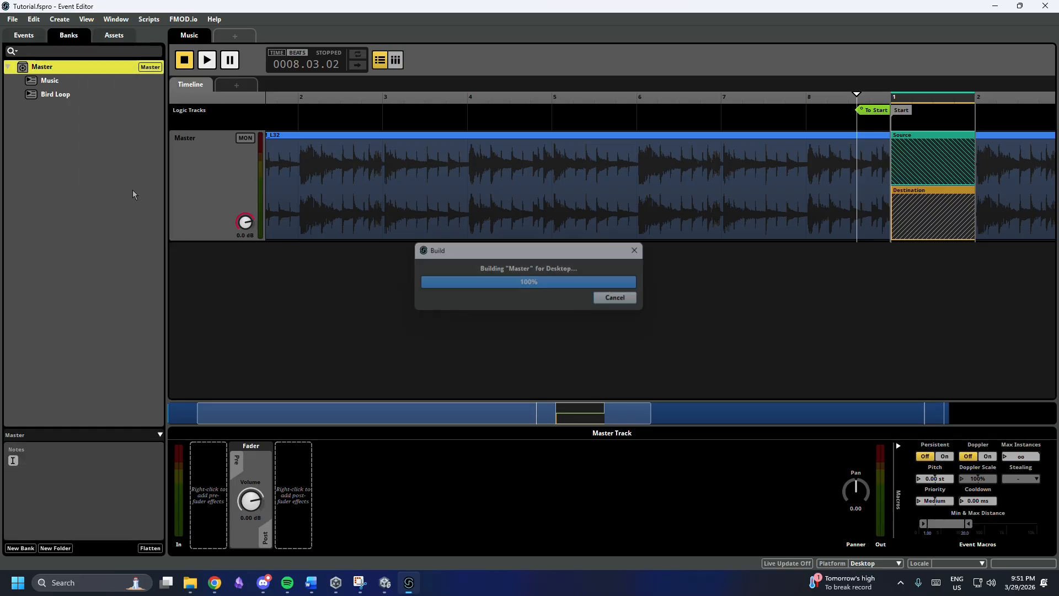
pyautogui.click(24, 36)
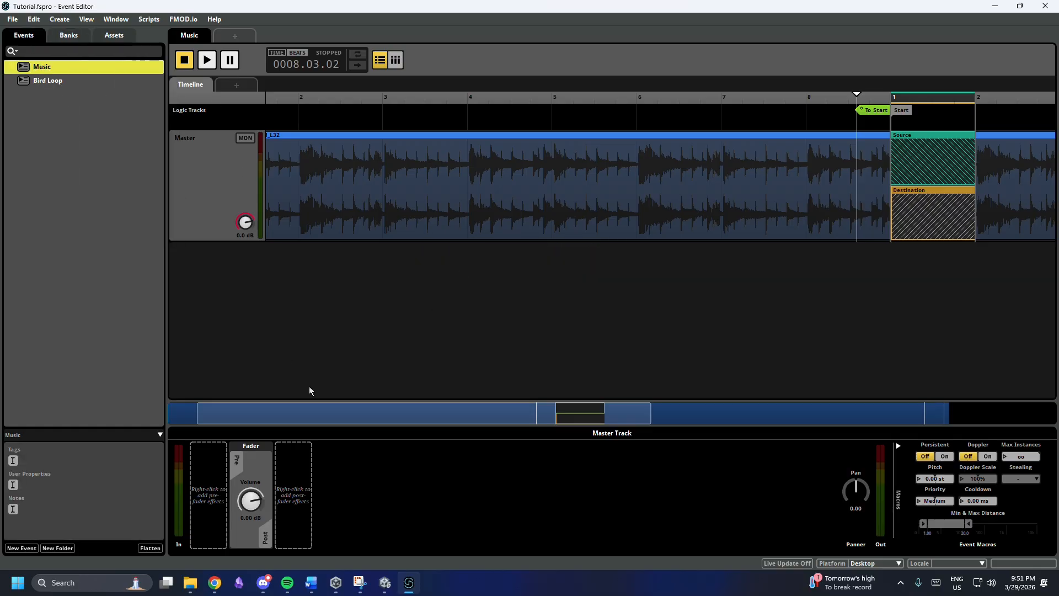
# Switch to the FMOD for Unity documentation in Chrome and search it for "playoneshot"
pyautogui.moveTo(389, 586)
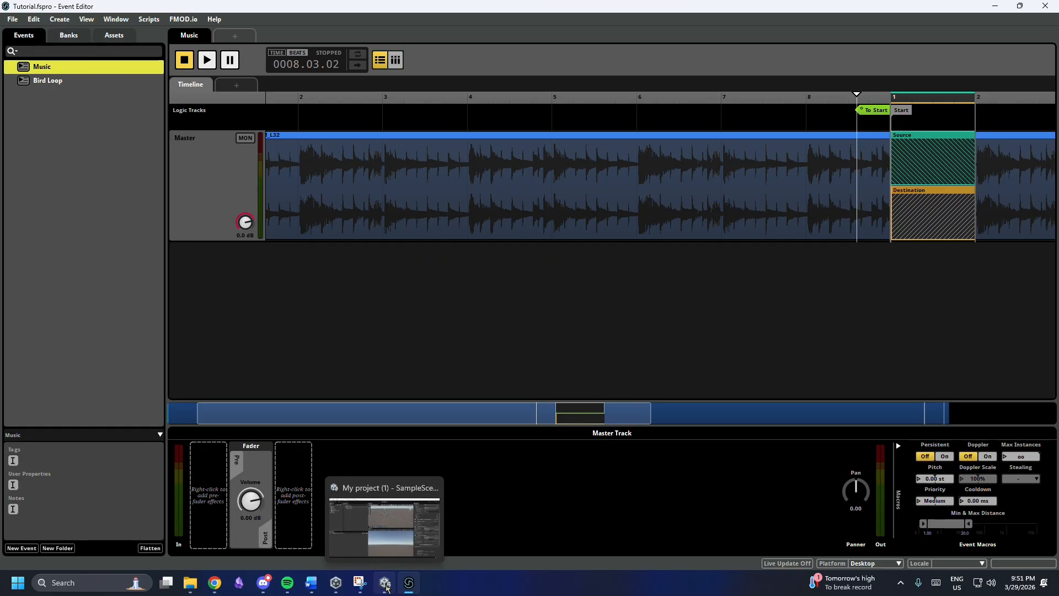
pyautogui.click(388, 586)
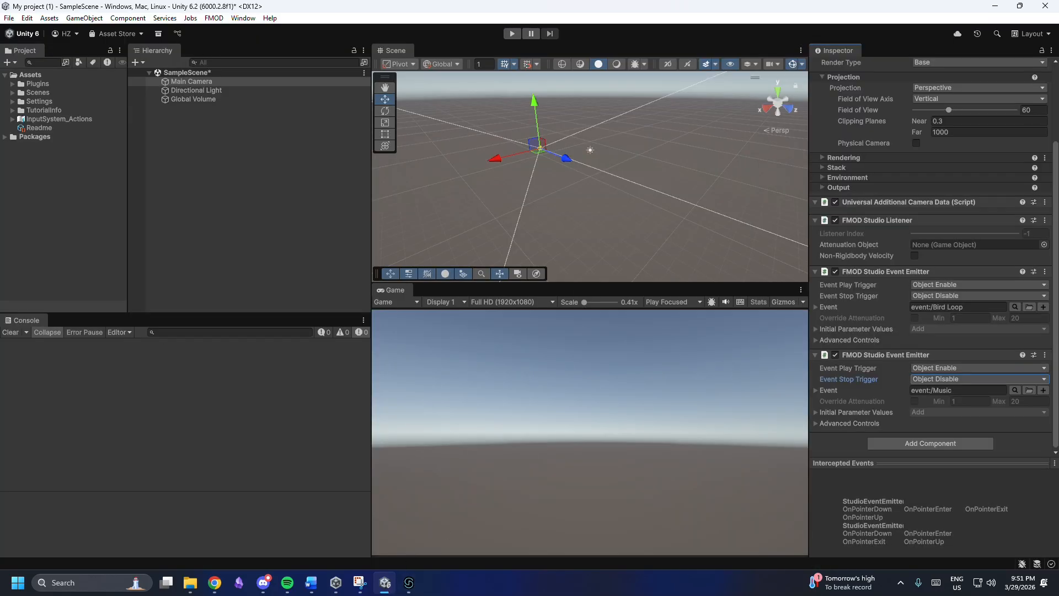
pyautogui.moveTo(215, 583)
pyautogui.click(190, 533)
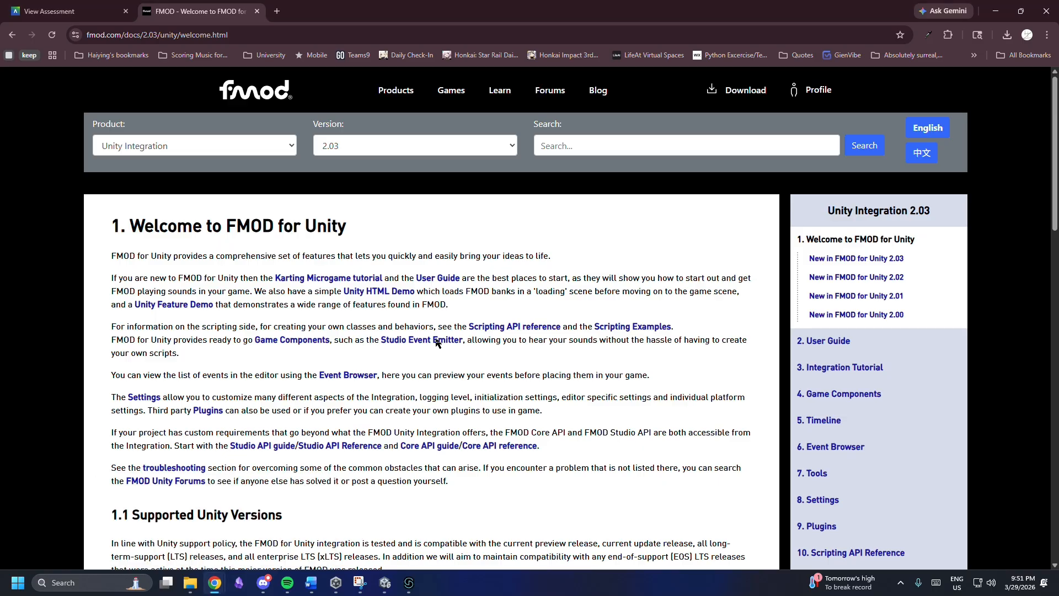
pyautogui.click(577, 142)
pyautogui.write('pla')
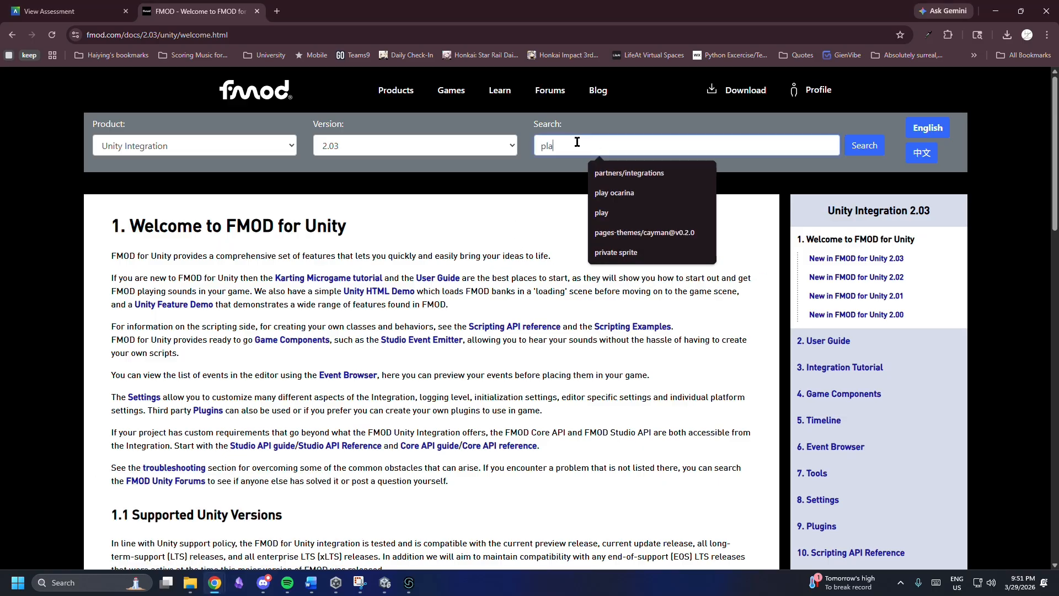
pyautogui.write('yoneshot')
pyautogui.press('Return')
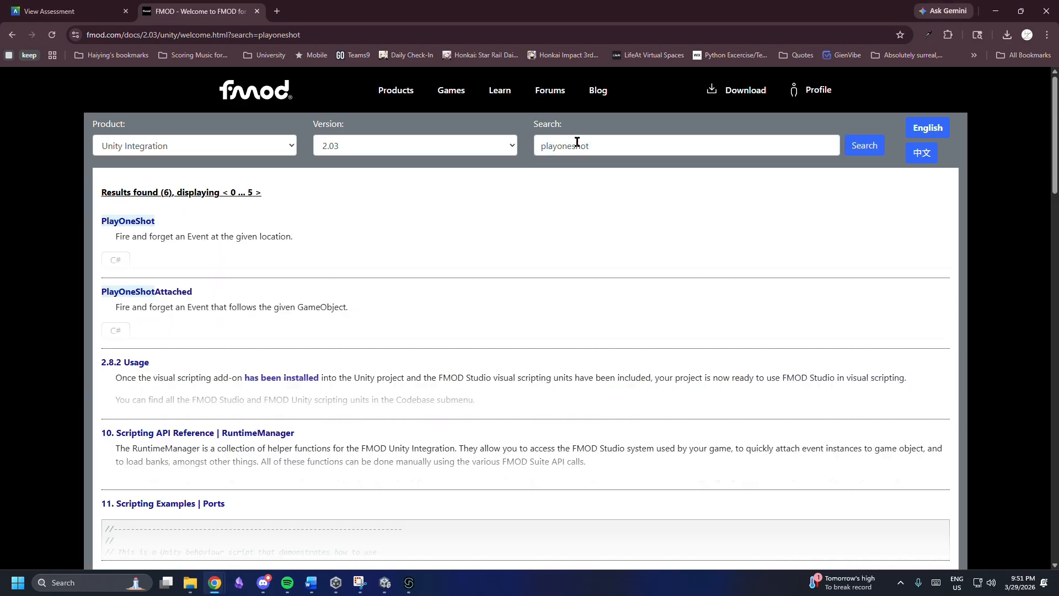
# Open the PlayOneShot reference entry and examine its C# overloads, parameters and the neighbouring PlayOneShotAttached entry
pyautogui.click(141, 220)
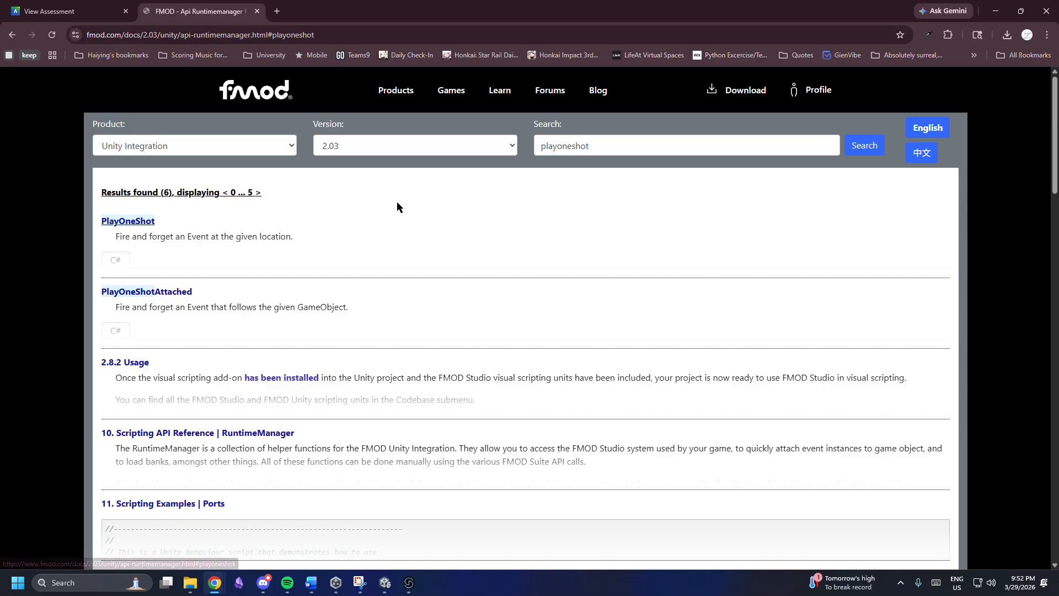
pyautogui.scroll(1, 494, 255)
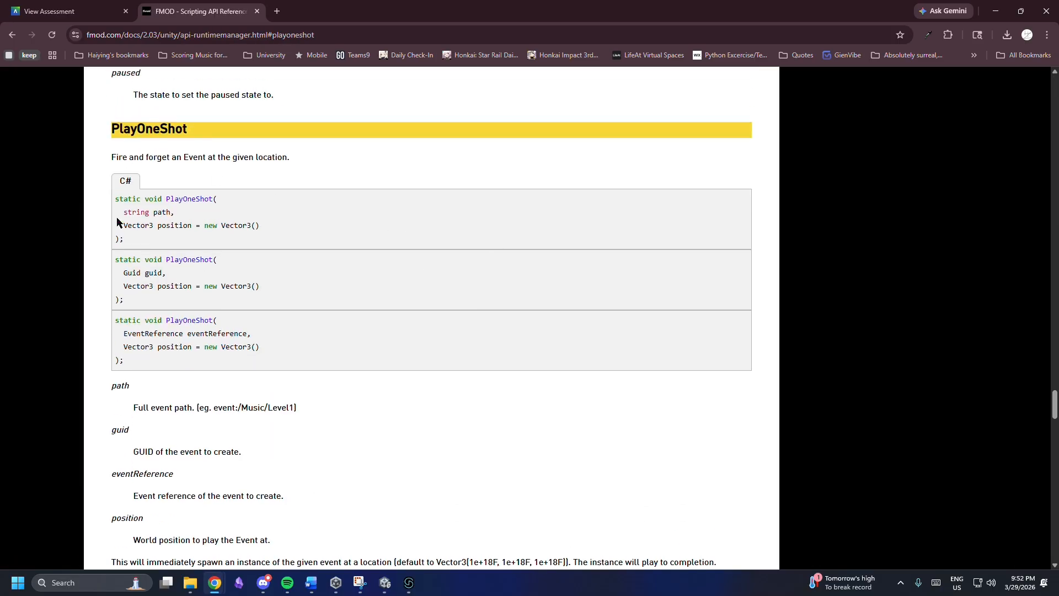
pyautogui.moveTo(115, 199); pyautogui.dragTo(407, 353)
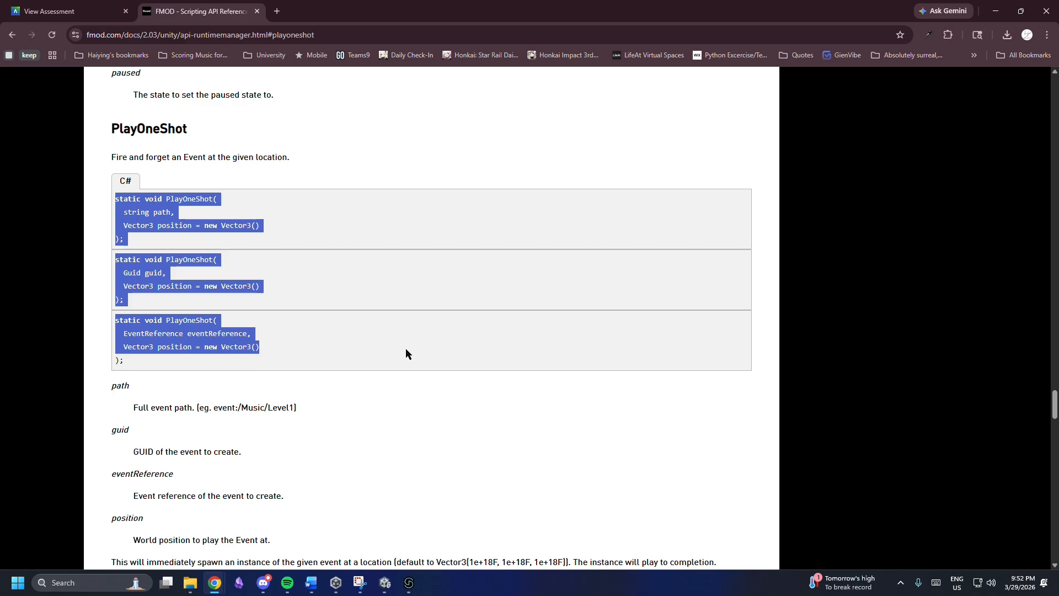
pyautogui.click(406, 353)
pyautogui.scroll(-5, 360, 279)
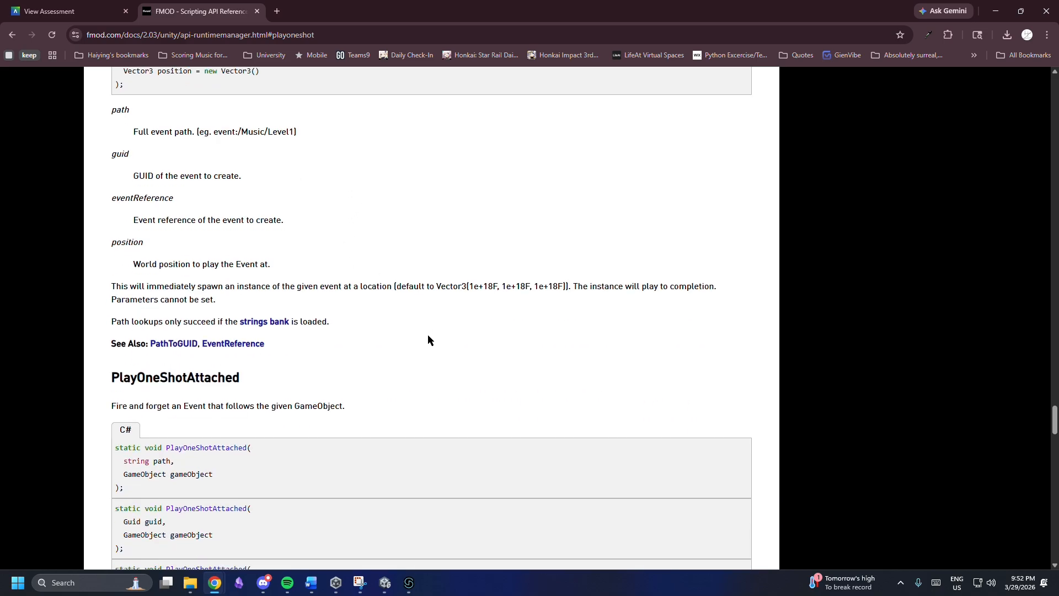
pyautogui.scroll(-4, 428, 335)
# Examine the RuntimeManager scripting reference, from its function entries up to the overview of properties and methods
pyautogui.scroll(20, 433, 338)
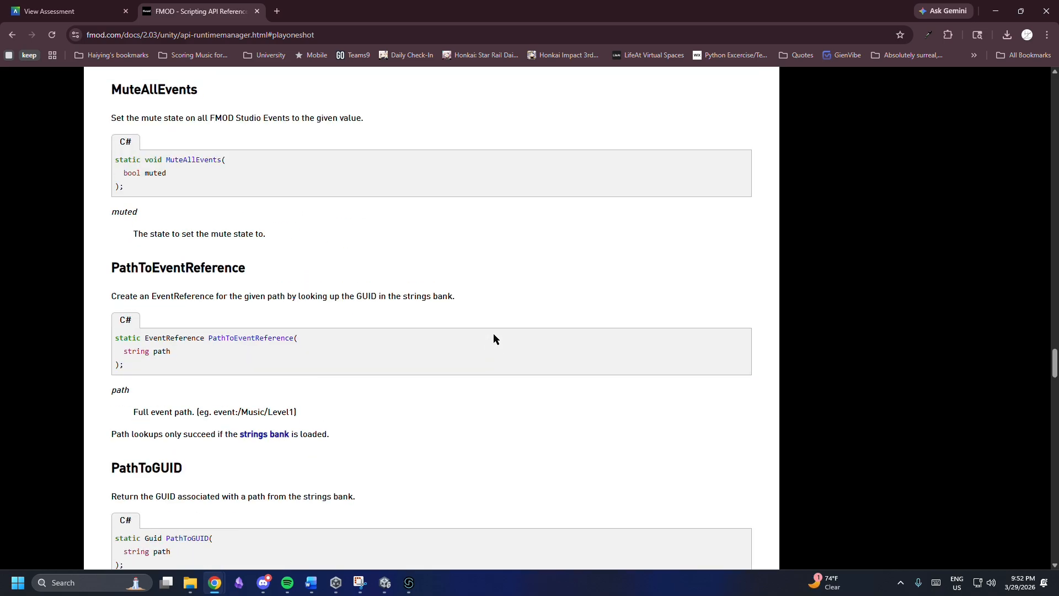
pyautogui.scroll(5, 495, 339)
pyautogui.scroll(12, 506, 337)
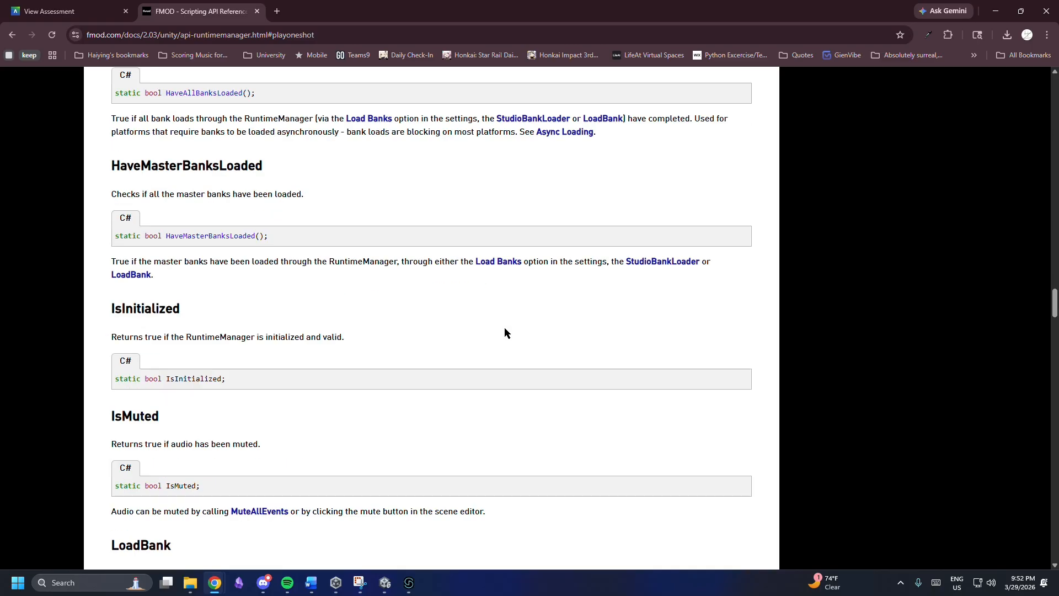
pyautogui.scroll(20, 508, 328)
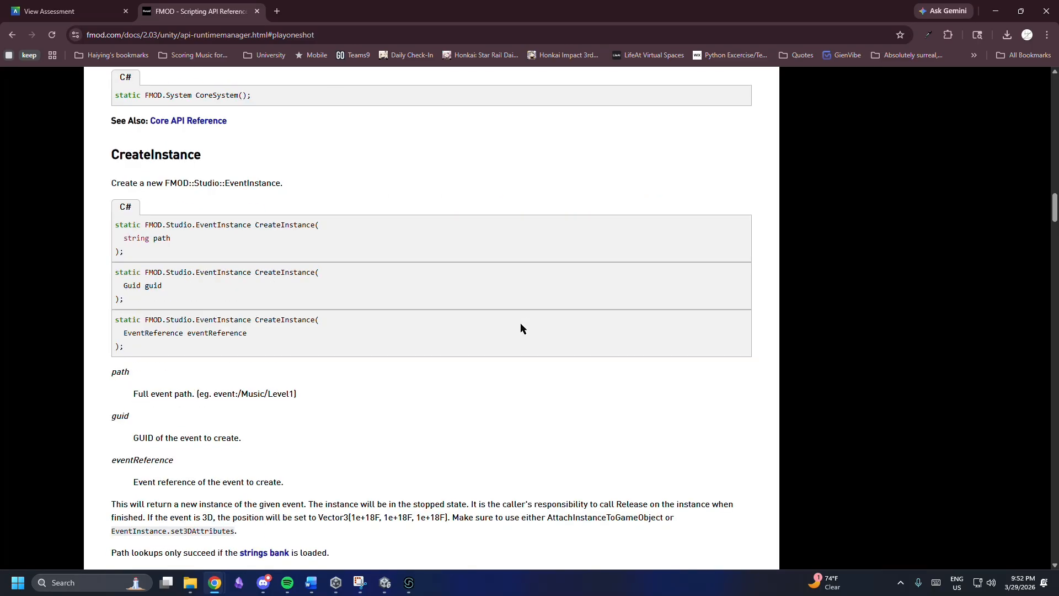
pyautogui.scroll(20, 521, 322)
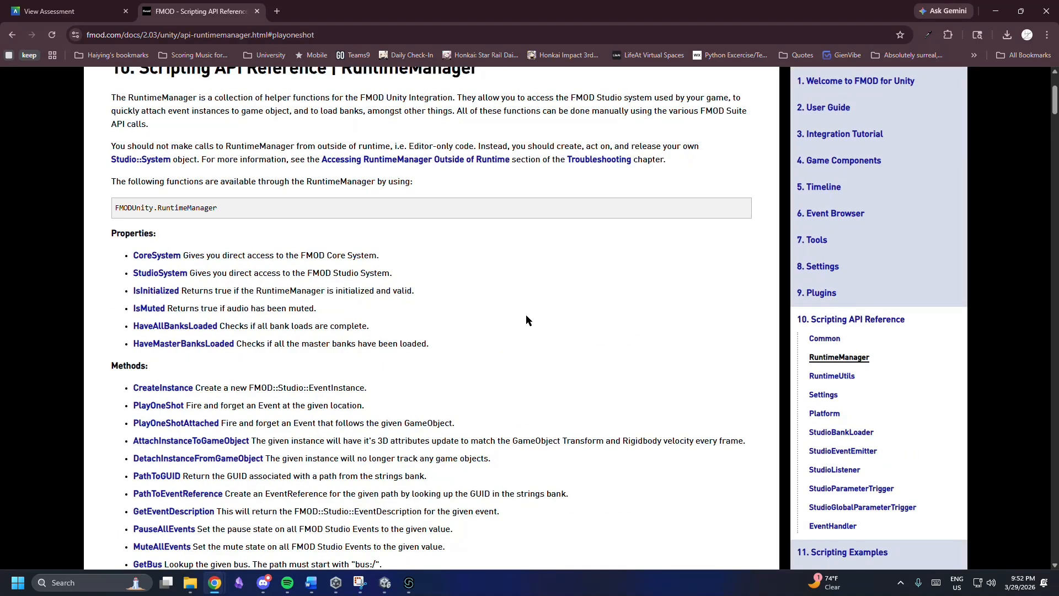
pyautogui.scroll(3, 527, 316)
pyautogui.scroll(-7, 534, 314)
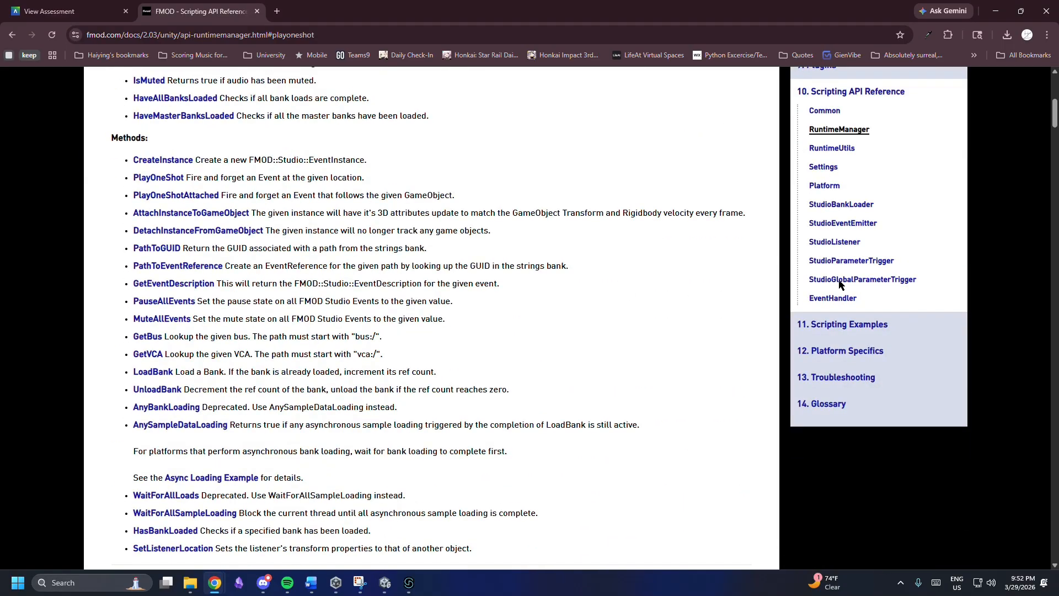
# Open the StudioEventEmitter scripting reference and examine its properties
pyautogui.scroll(2, 842, 287)
pyautogui.click(849, 348)
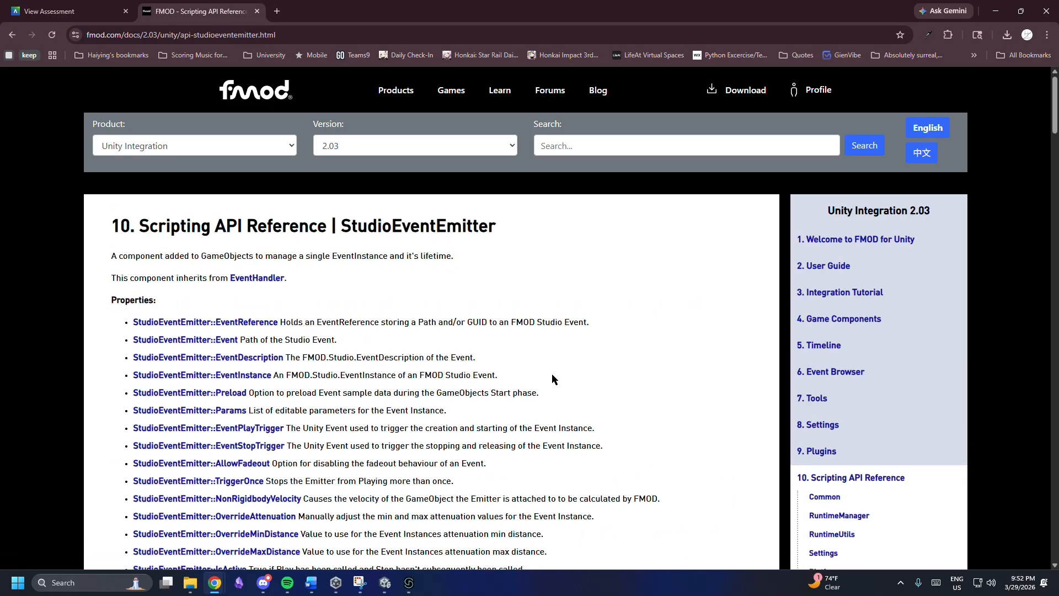
pyautogui.scroll(-20, 552, 378)
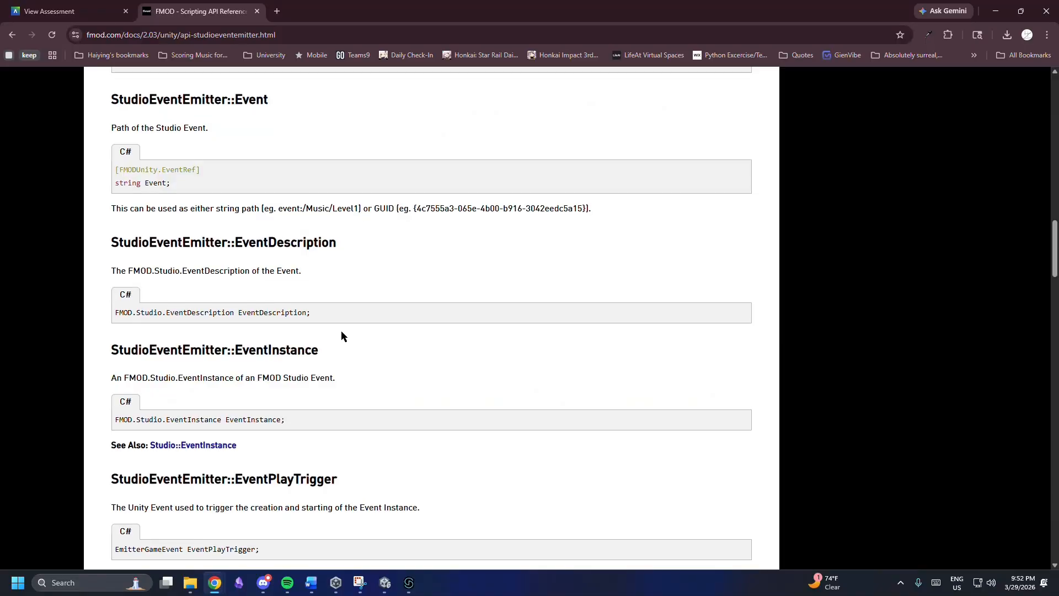
pyautogui.scroll(-15, 342, 335)
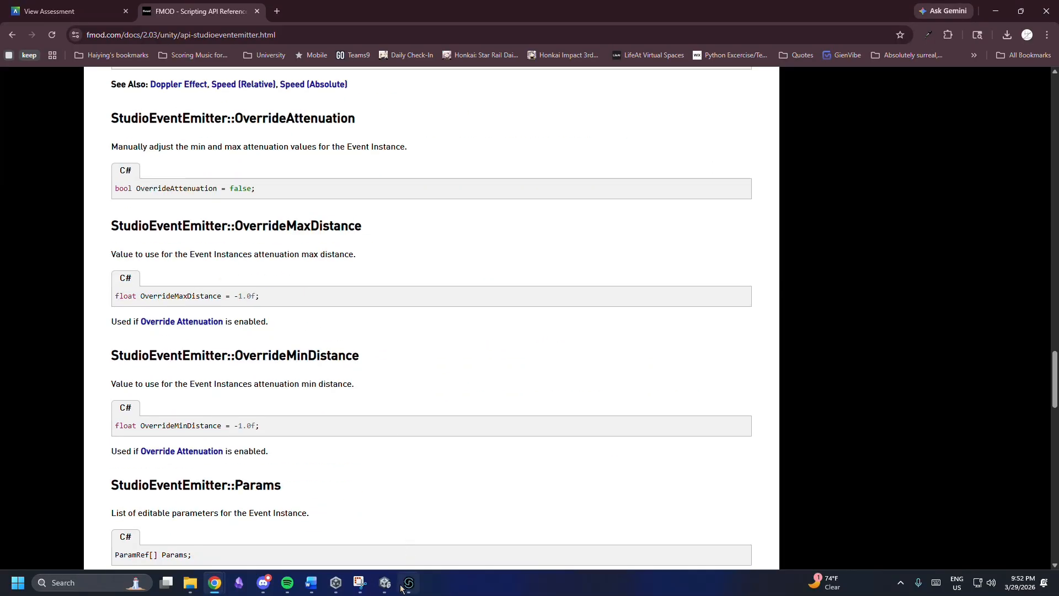
# Switch to Unity, enter Play mode, and check the Main Camera's Bird Loop and Music event emitters
pyautogui.moveTo(389, 586)
pyautogui.click(395, 541)
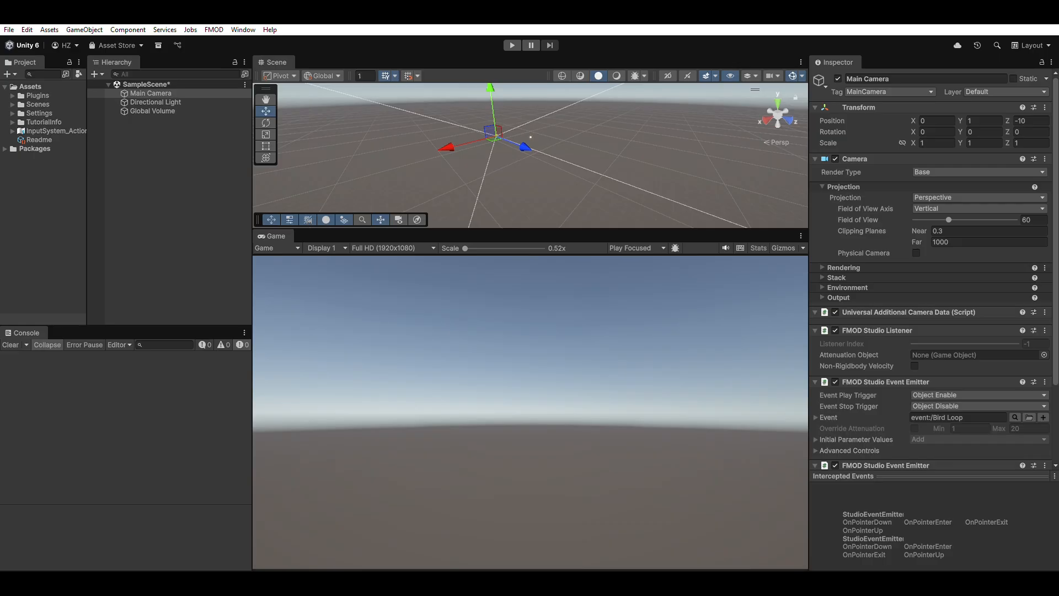
pyautogui.click(512, 46)
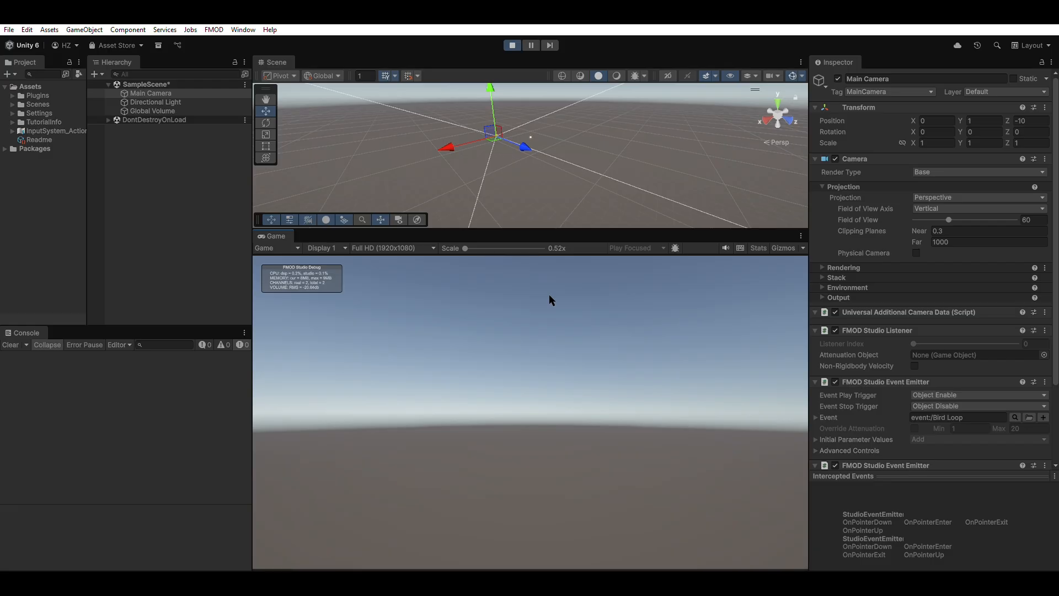
pyautogui.scroll(-3, 882, 353)
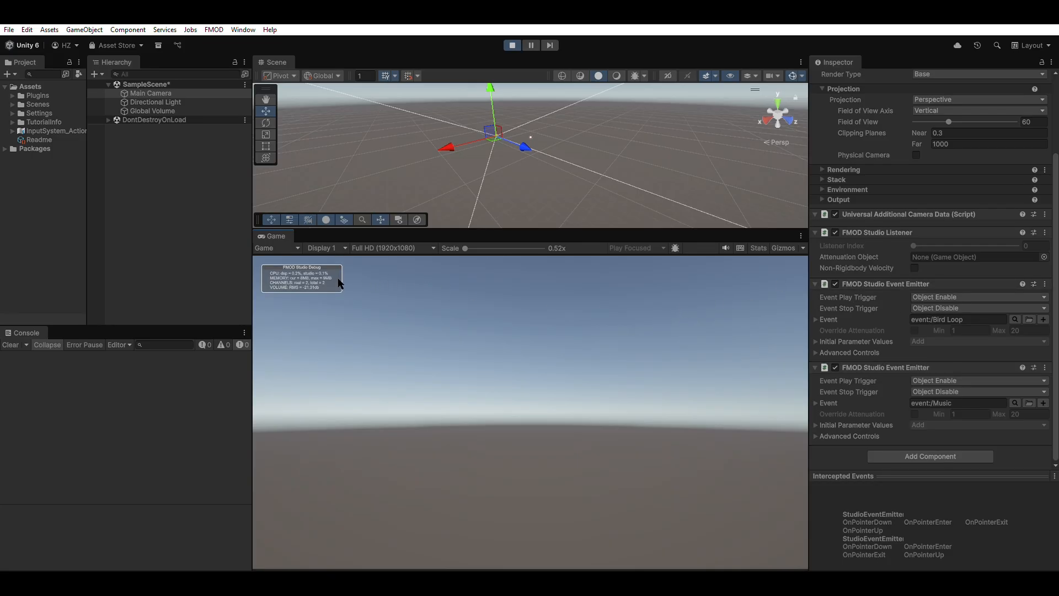
# Set the Game view to 16:9 Aspect and move the FMOD Studio Debug overlay to the upper-left corner of the game image
pyautogui.moveTo(340, 279); pyautogui.dragTo(445, 352)
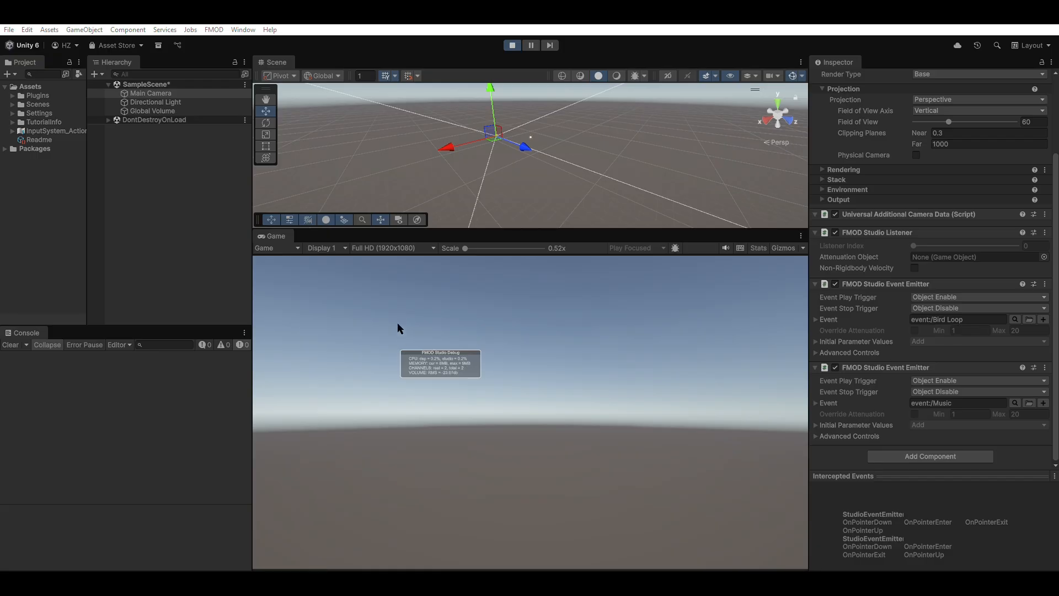
pyautogui.click(397, 248)
pyautogui.click(385, 287)
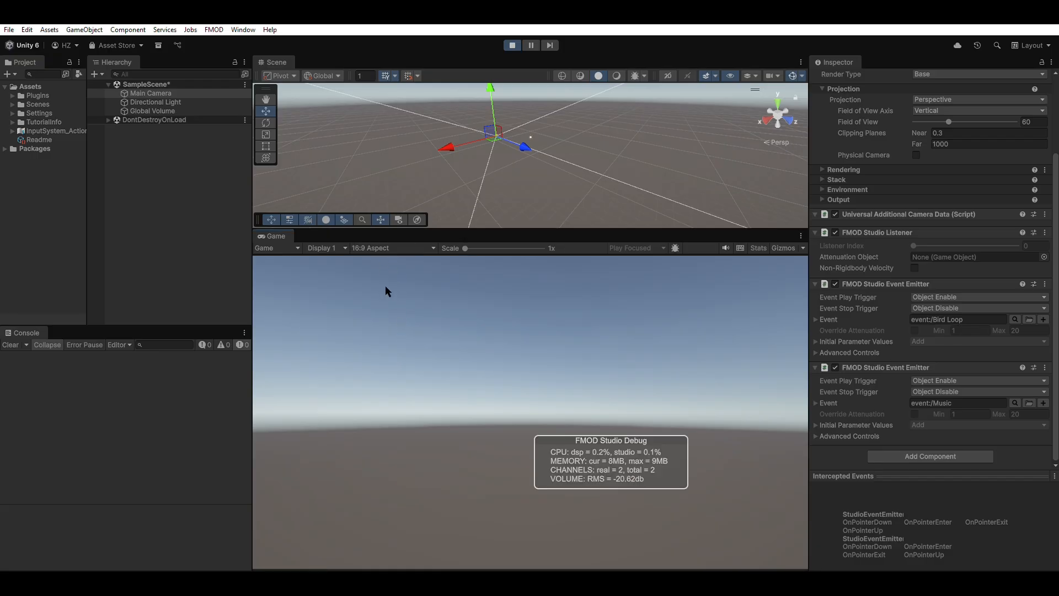
pyautogui.moveTo(602, 447); pyautogui.dragTo(520, 384)
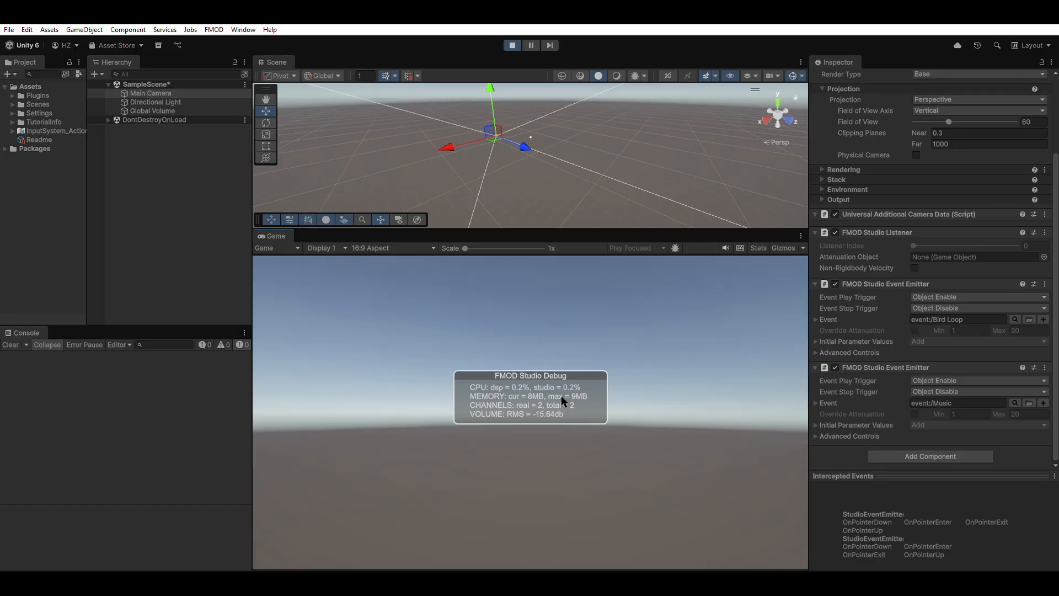
pyautogui.moveTo(561, 396); pyautogui.dragTo(362, 286)
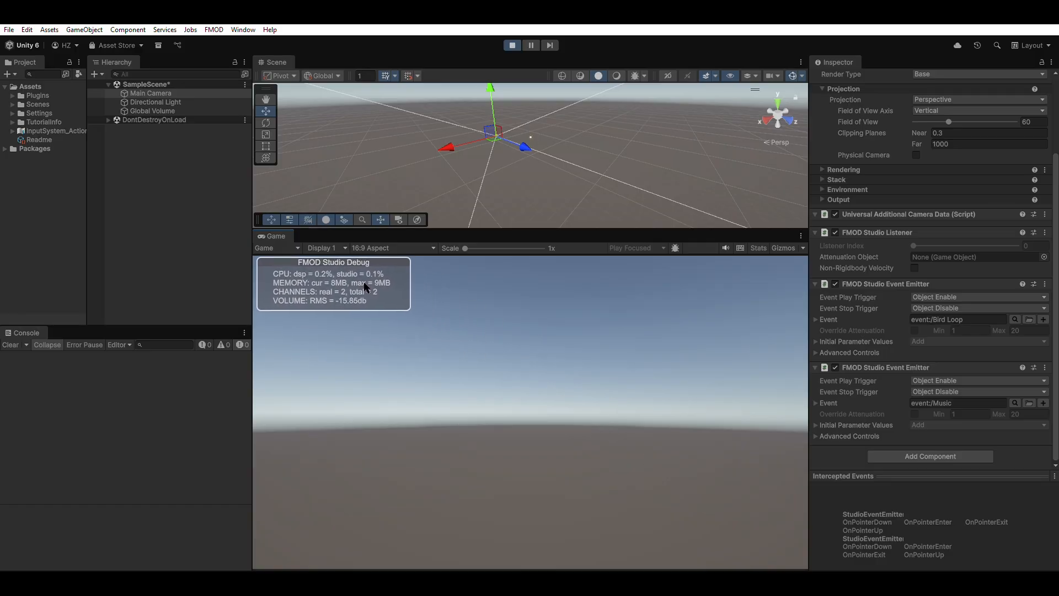